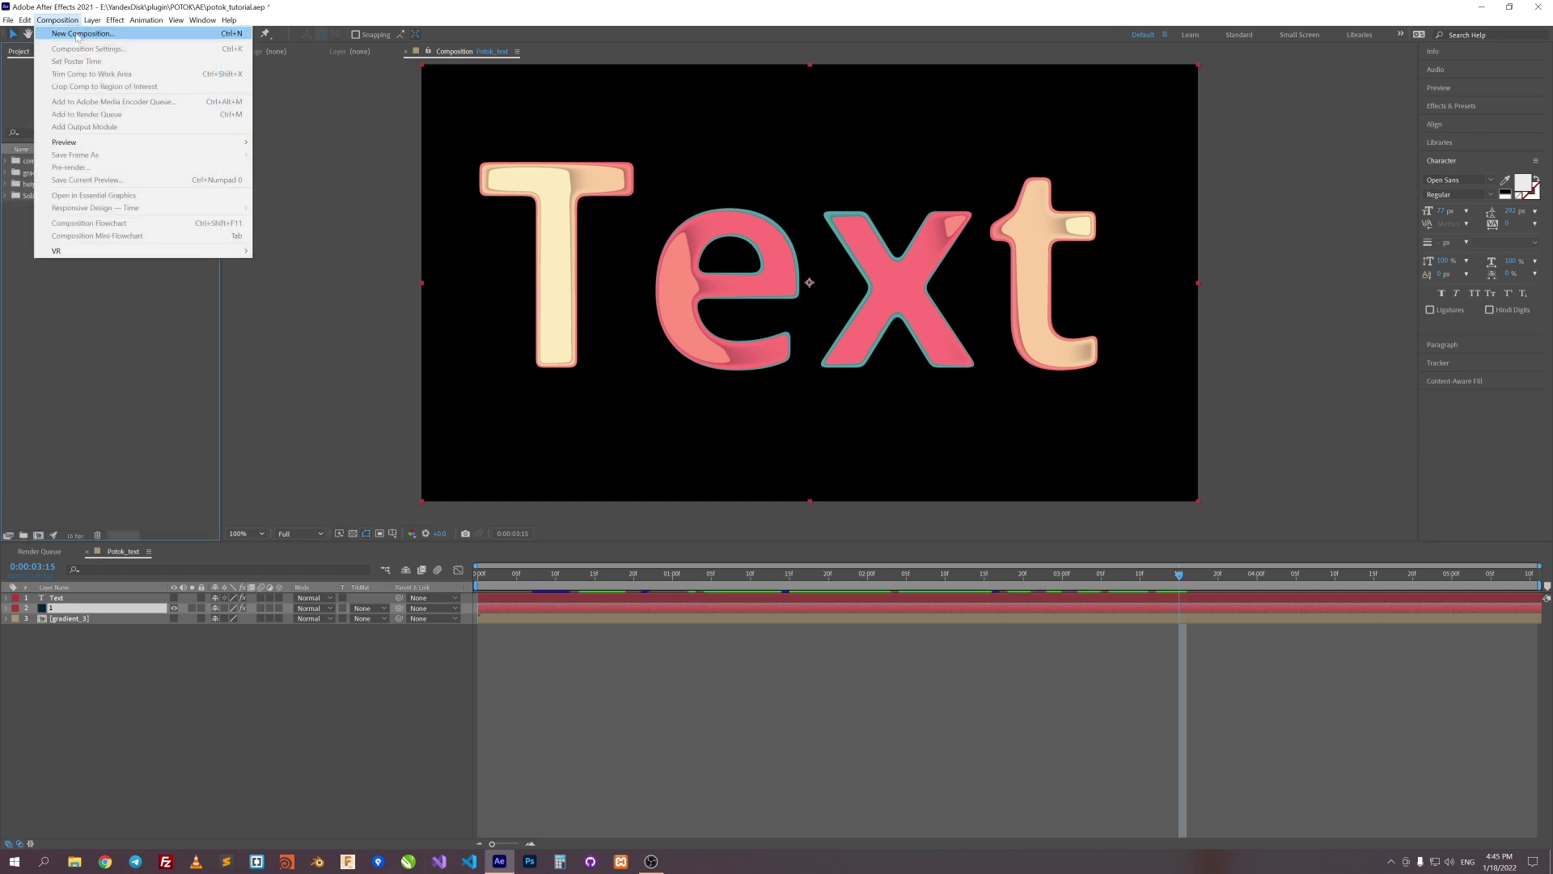
# Create a 1000×1000 px composition named Gradient_layer
pyautogui.click(79, 31)
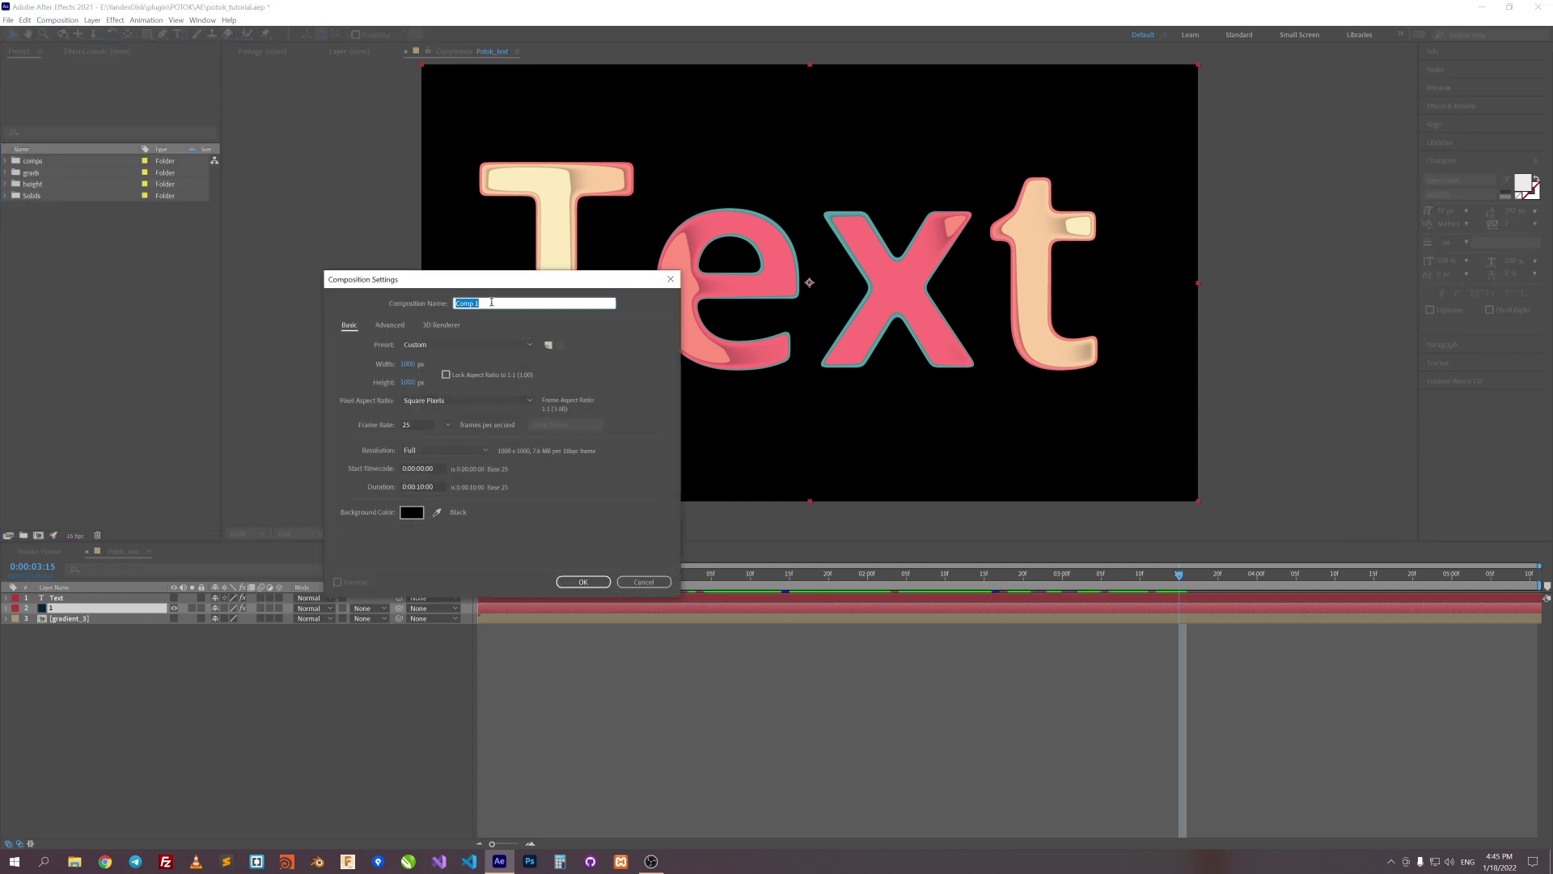
pyautogui.click(408, 364)
pyautogui.click(409, 382)
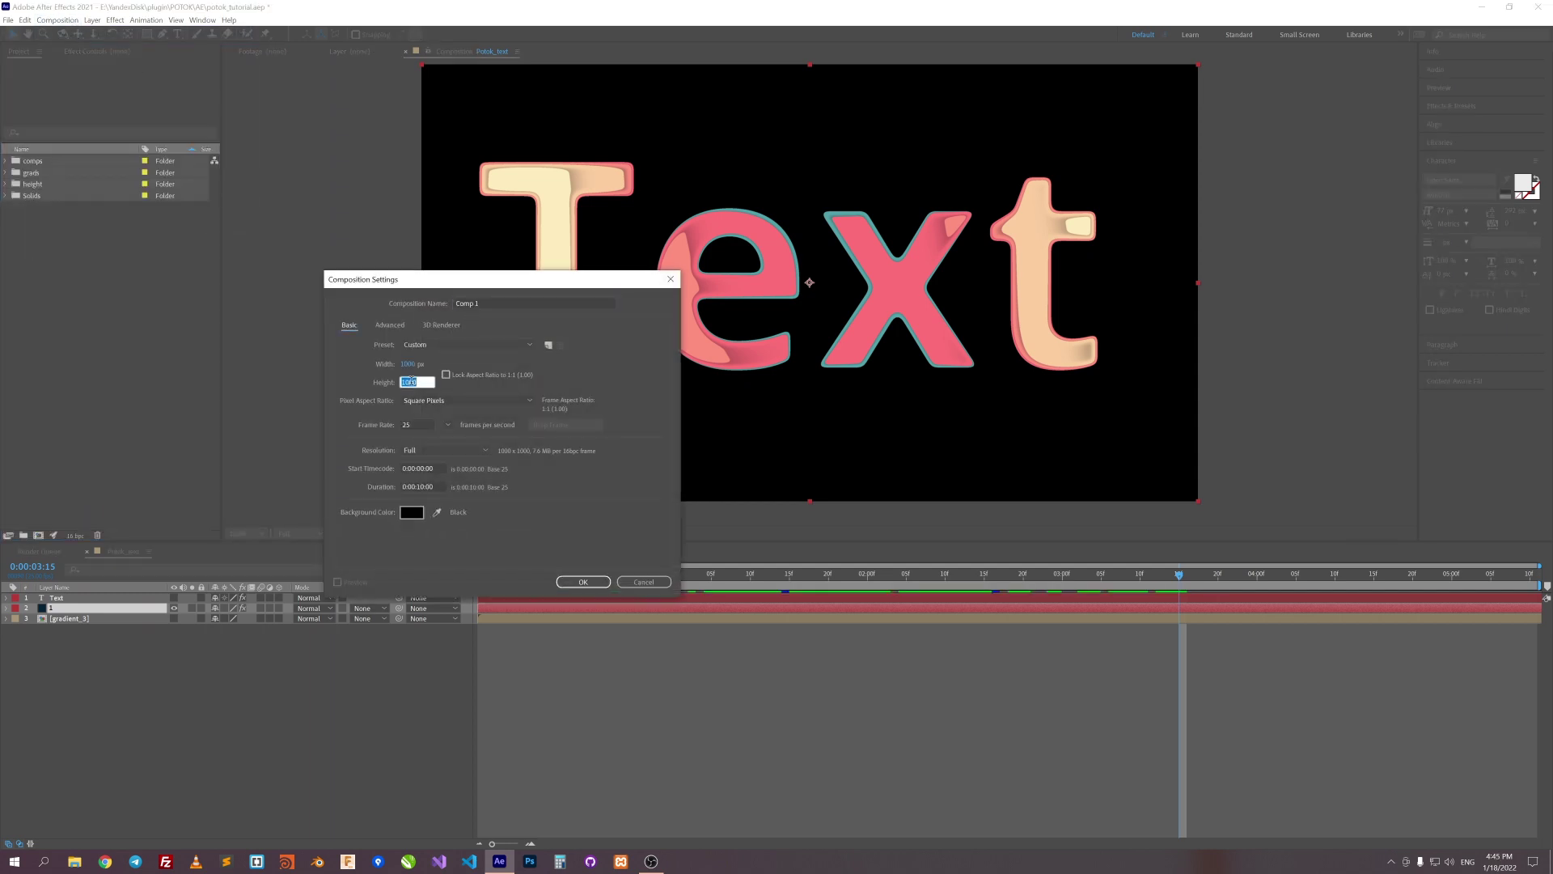
pyautogui.click(485, 305)
pyautogui.hotkey('ctrl', 'a')
pyautogui.write('G')
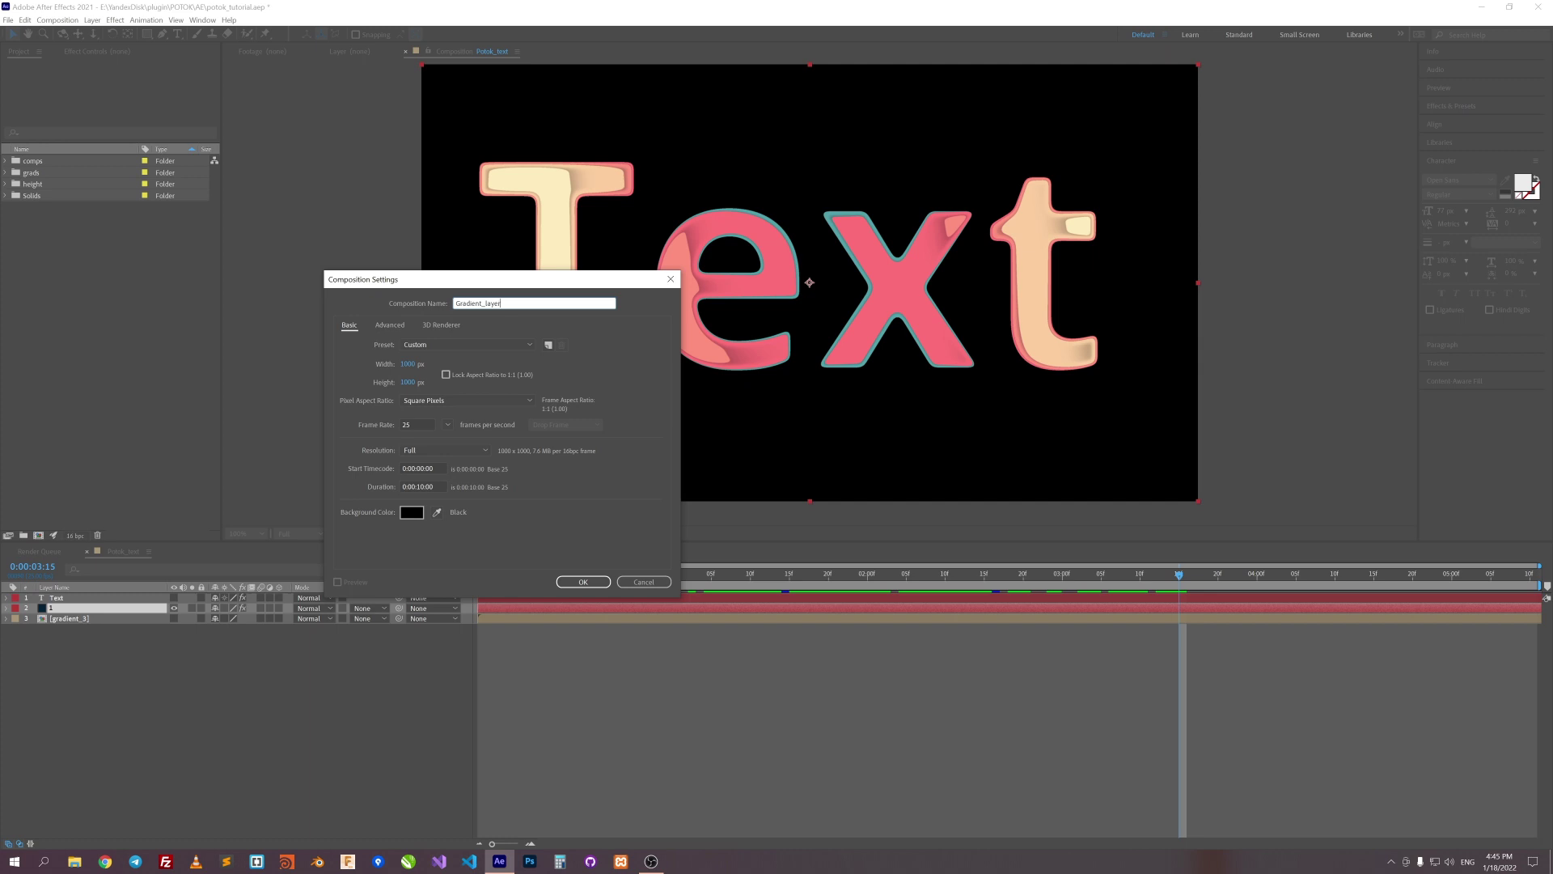
pyautogui.click(582, 581)
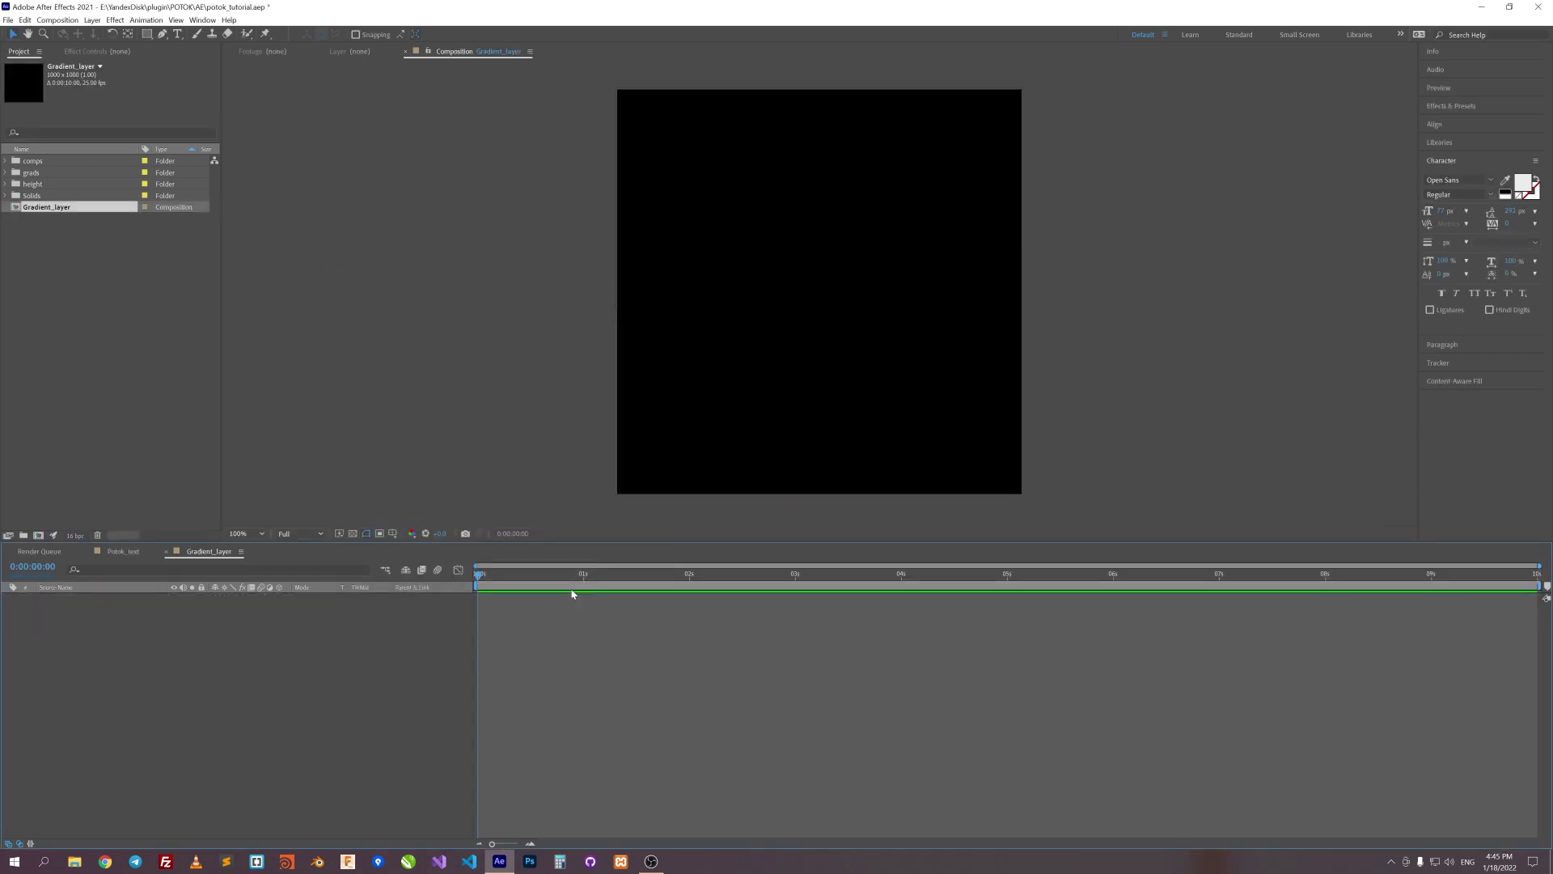
# Add a solid with a Fill effect coloured navy #042236
pyautogui.rightClick(520, 612)
pyautogui.moveTo(537, 617)
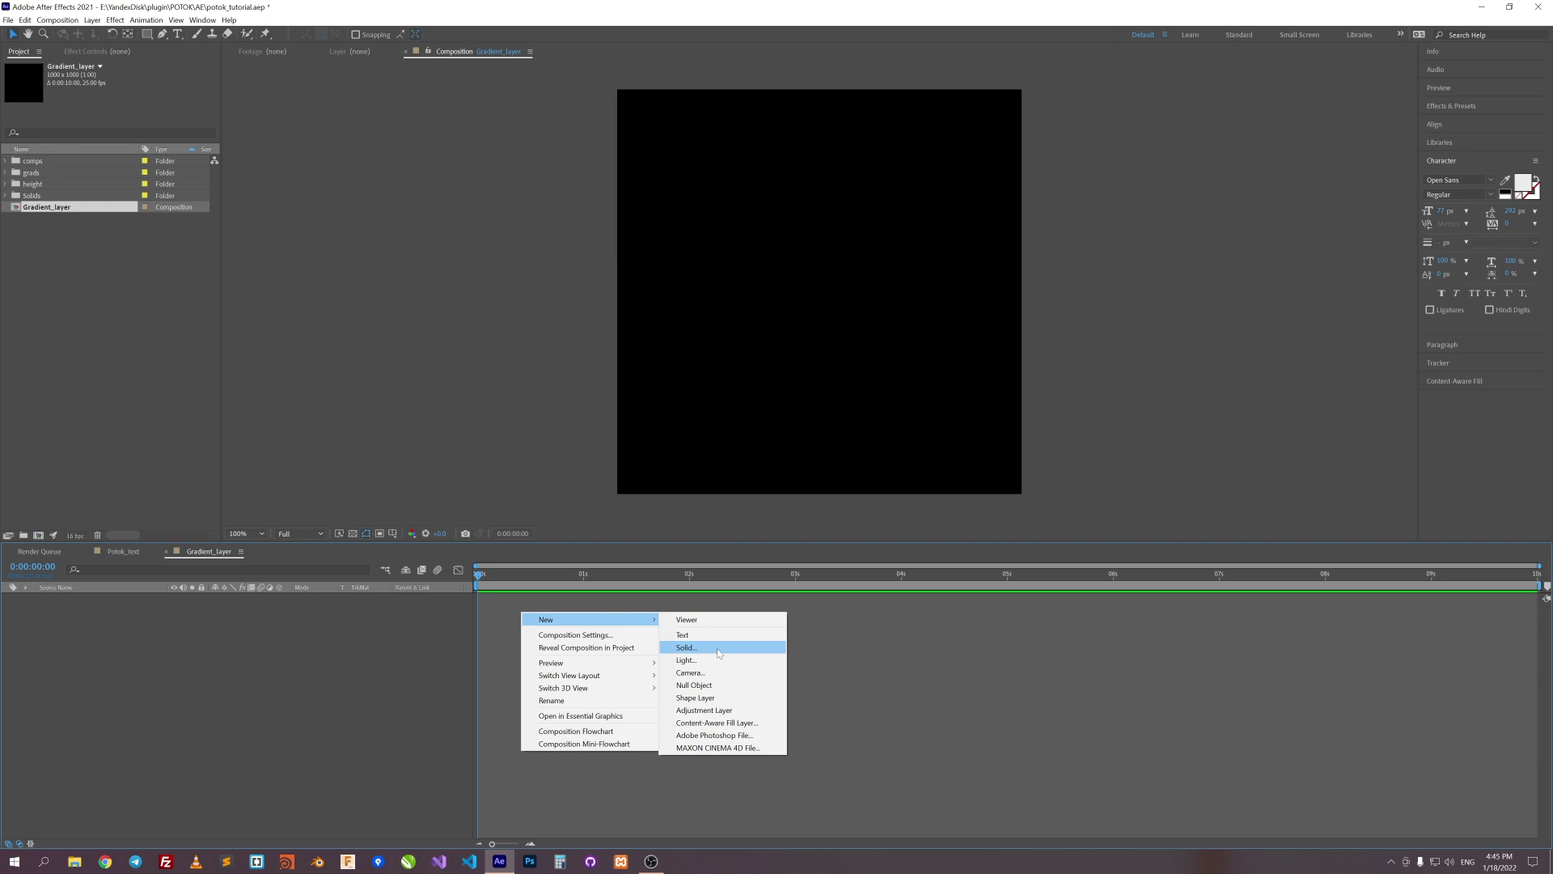
pyautogui.click(719, 648)
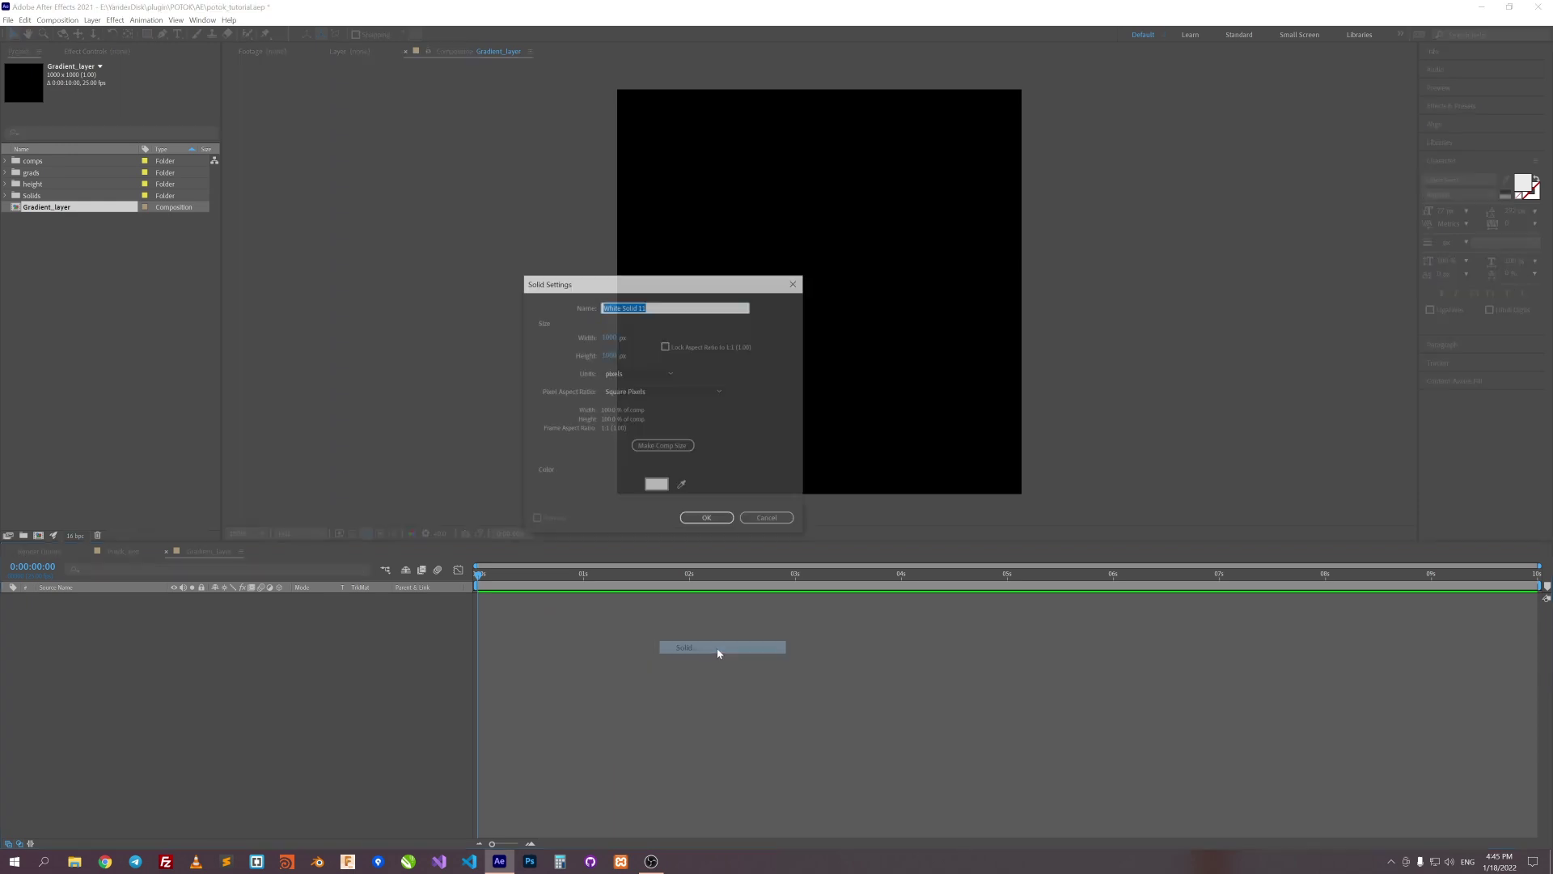
pyautogui.click(706, 518)
pyautogui.click(130, 51)
pyautogui.rightClick(125, 129)
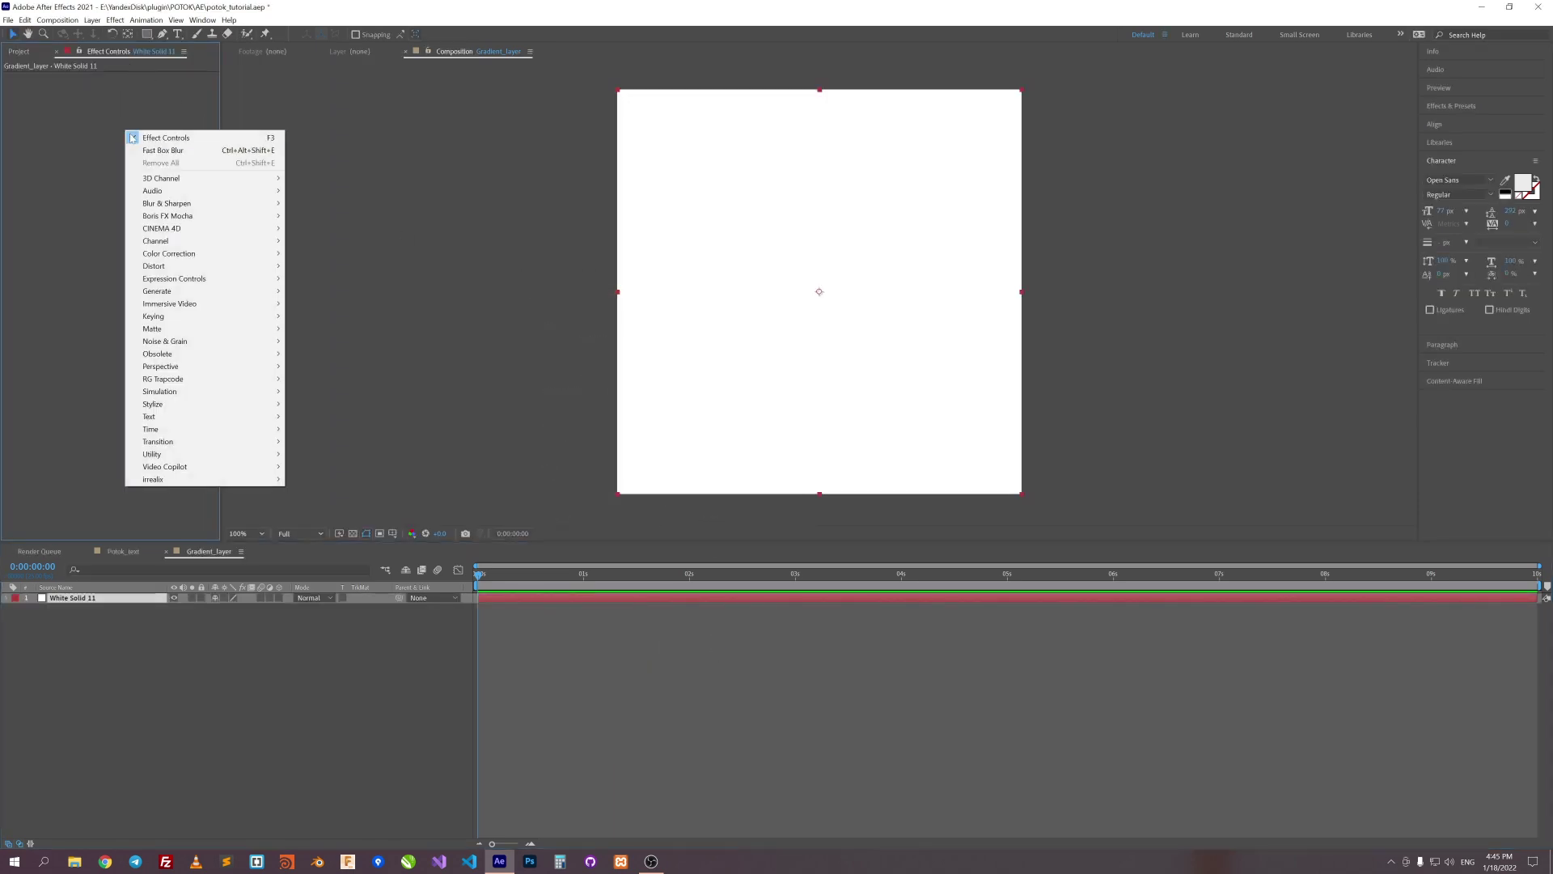
pyautogui.moveTo(173, 293)
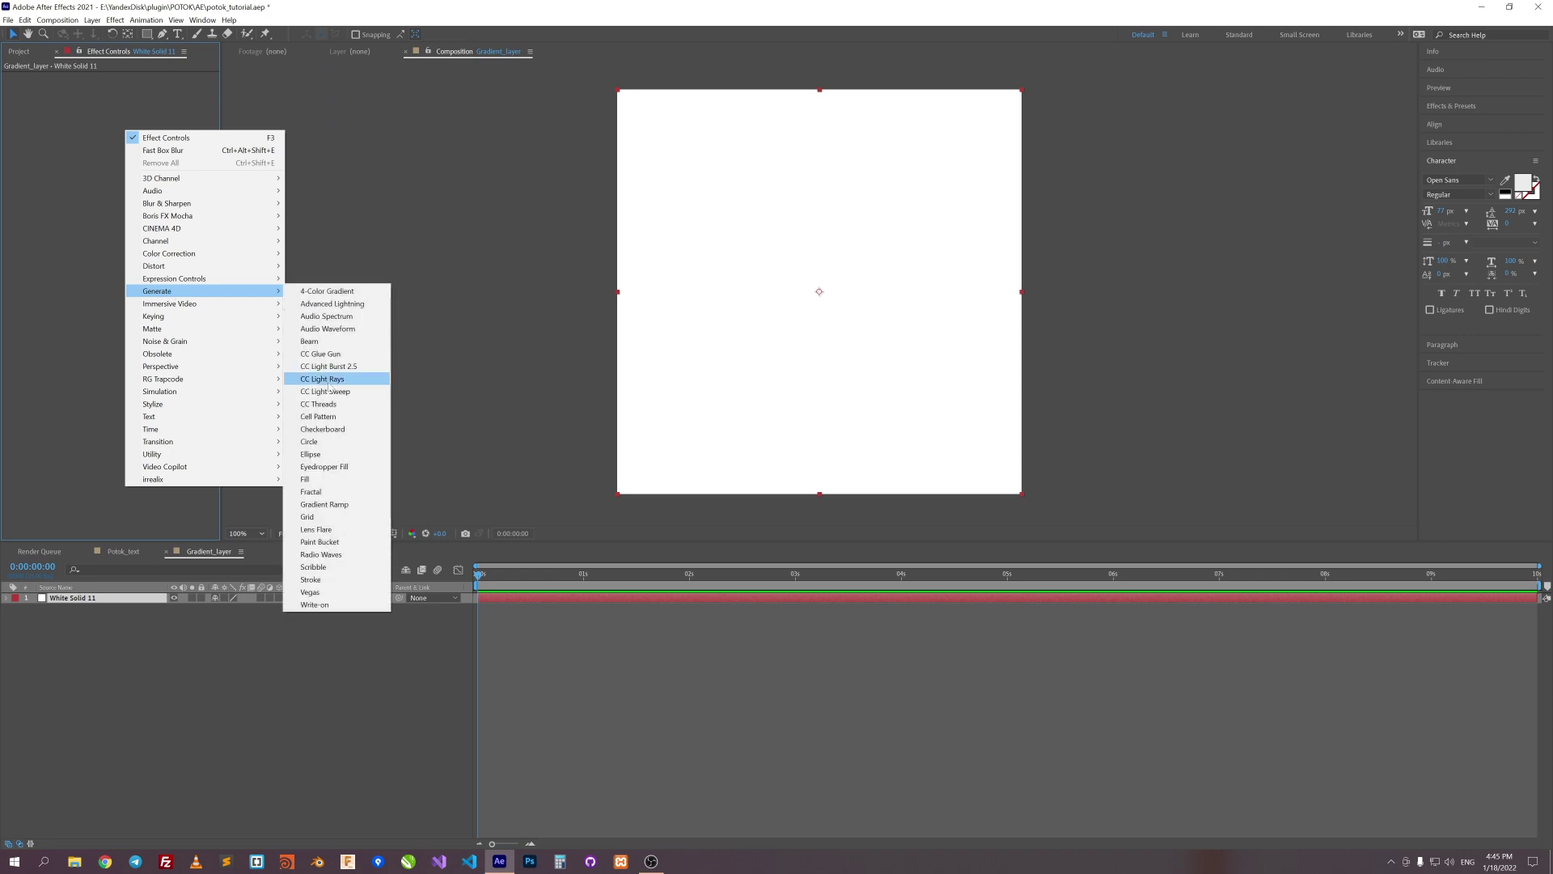
pyautogui.click(324, 483)
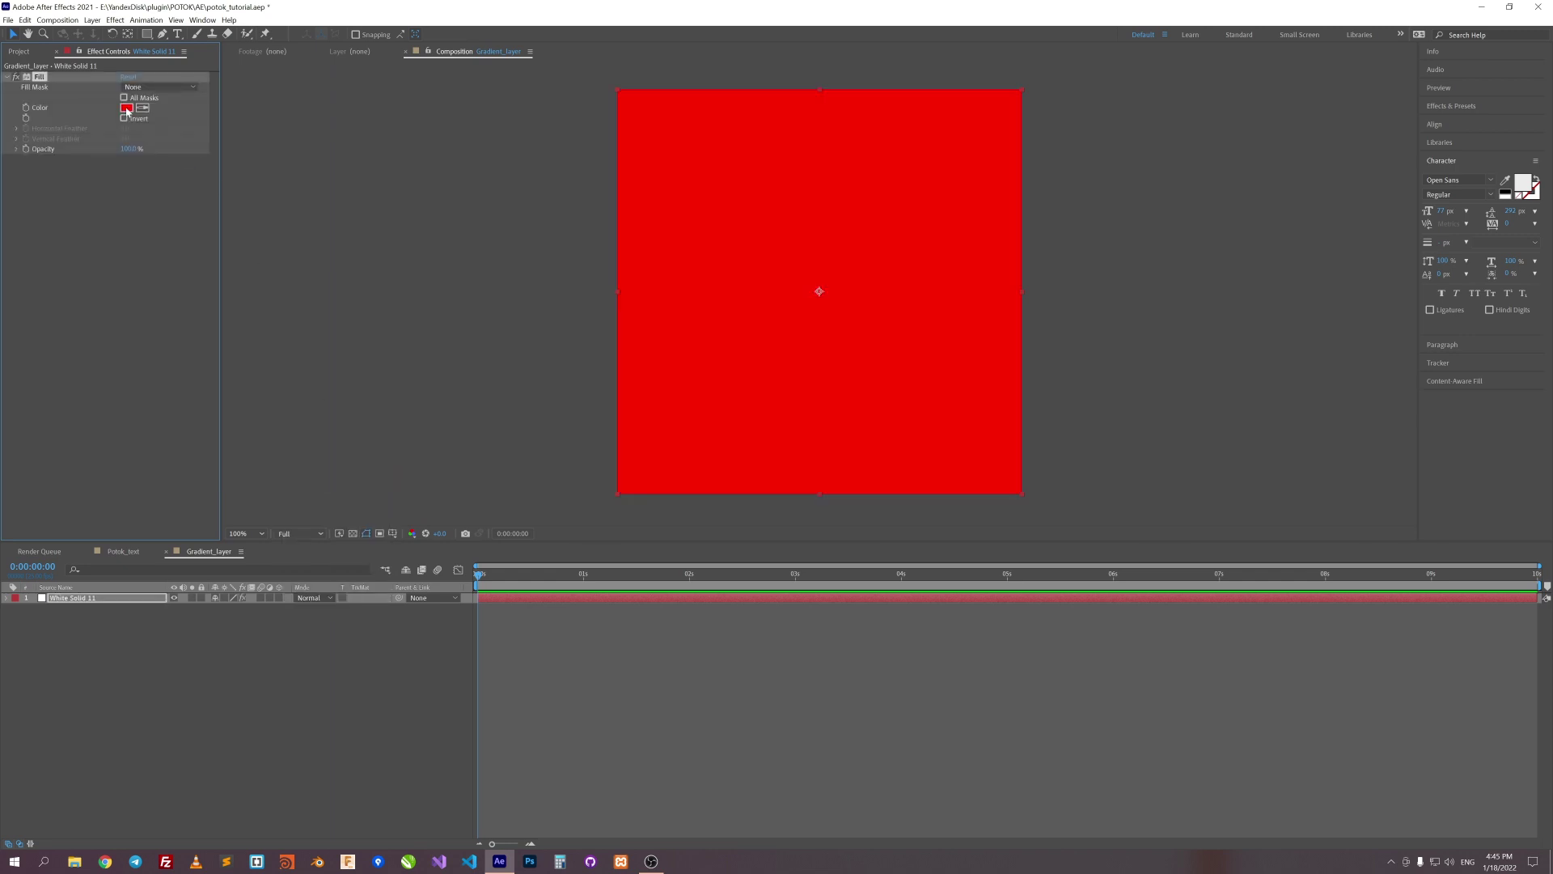
pyautogui.click(127, 108)
pyautogui.write('042236')
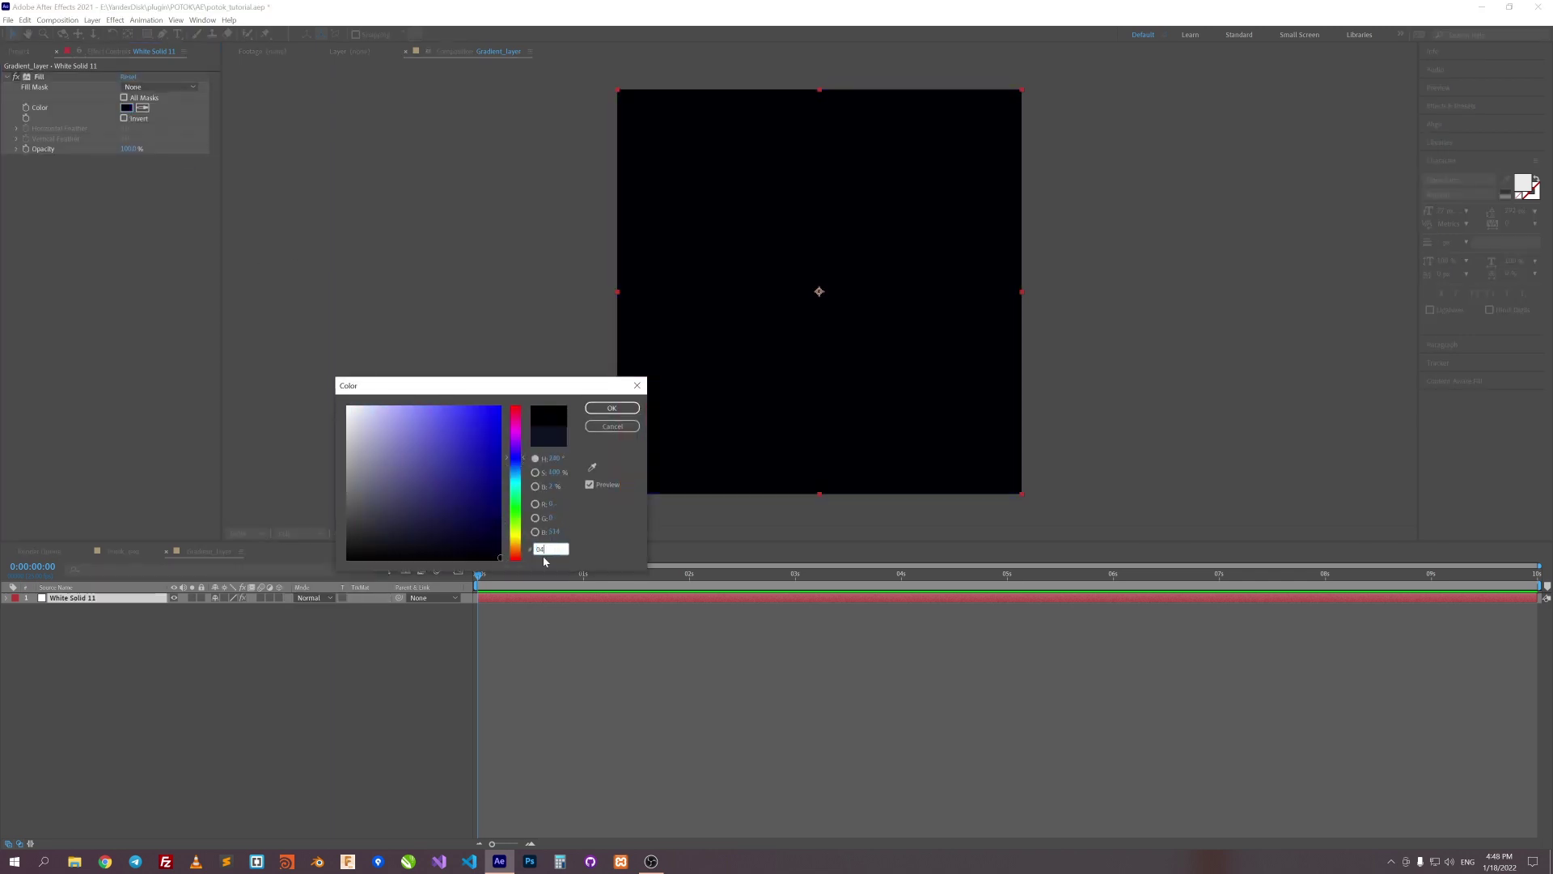
# Set stripe fill colours to blue #3889a0 and teal #53A1A8
pyautogui.click(612, 408)
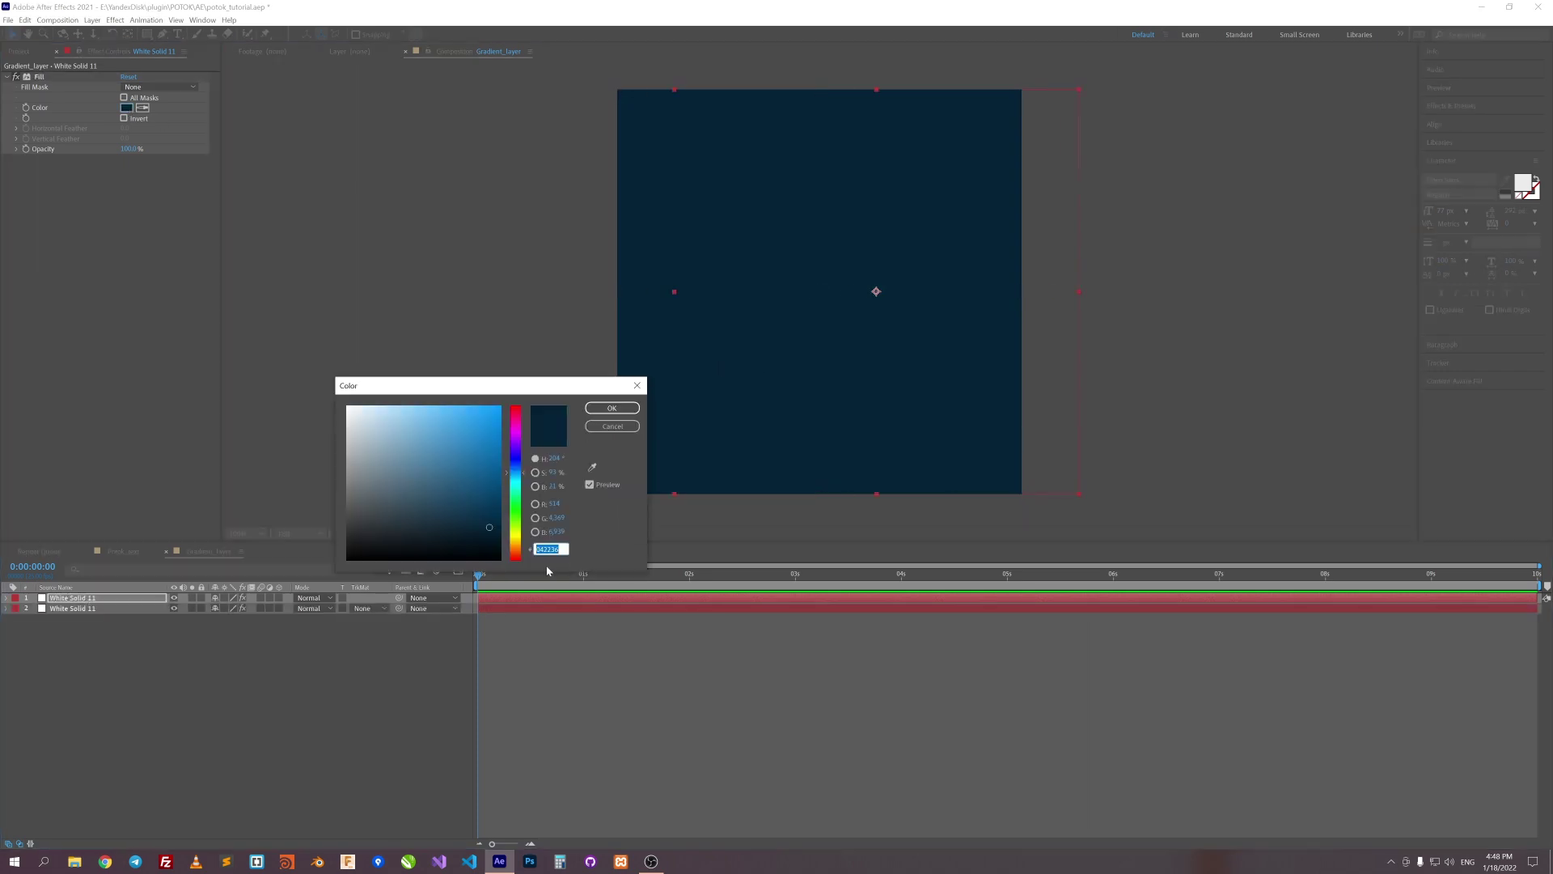
pyautogui.write('3889a0')
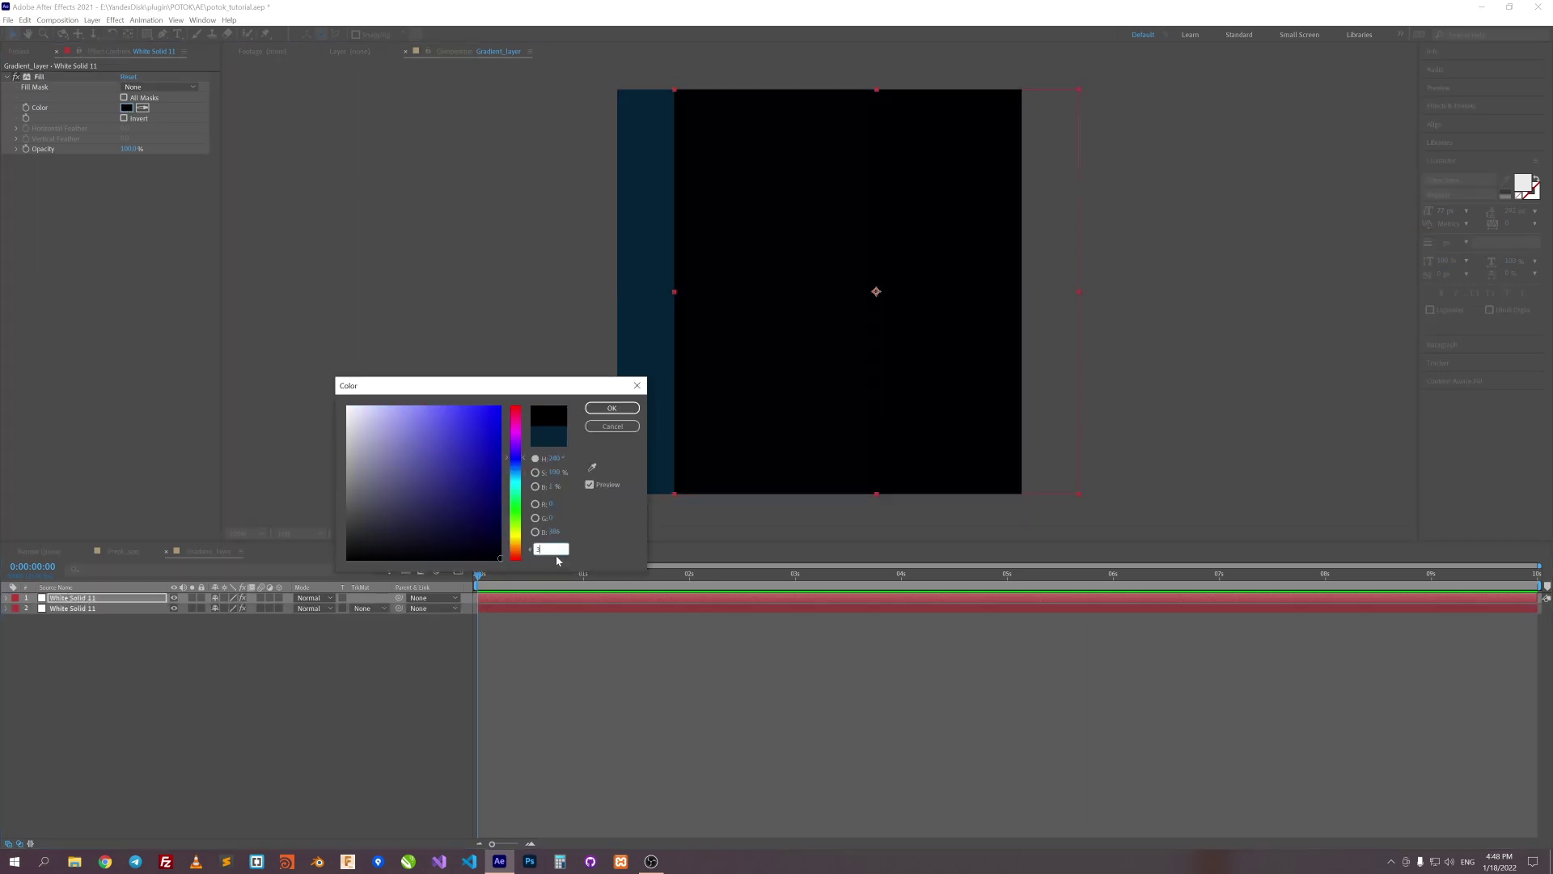
pyautogui.press('Return')
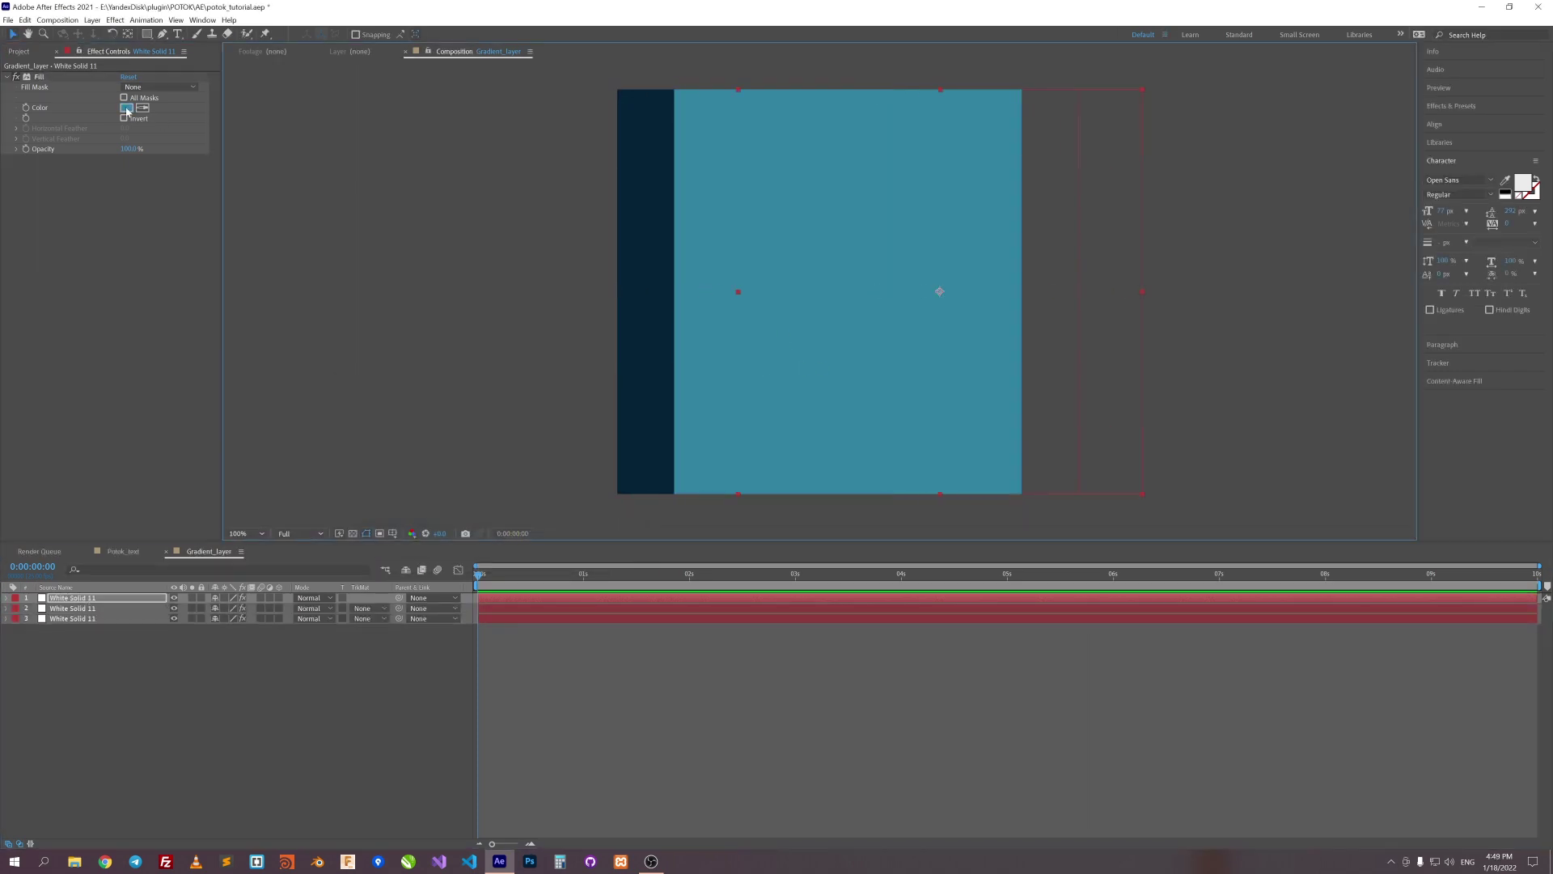
pyautogui.click(127, 108)
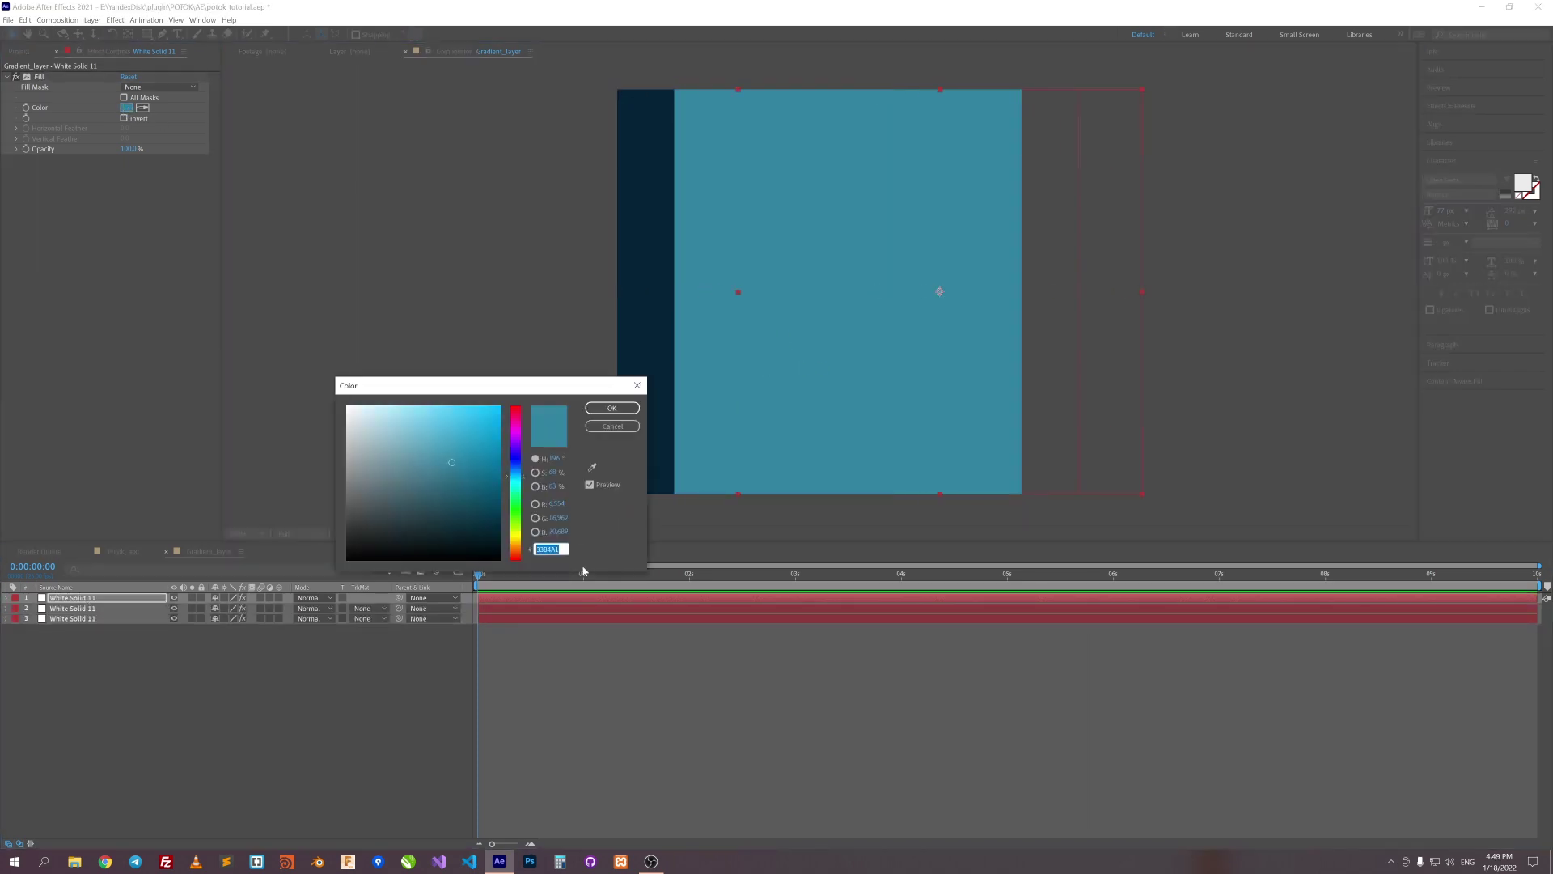
pyautogui.write('53A1A8')
pyautogui.click(613, 407)
# Add two right-shifted stripe copies filled pink #FE5E78 and salmon #F38A7E
pyautogui.hotkey('ctrl', 'd')
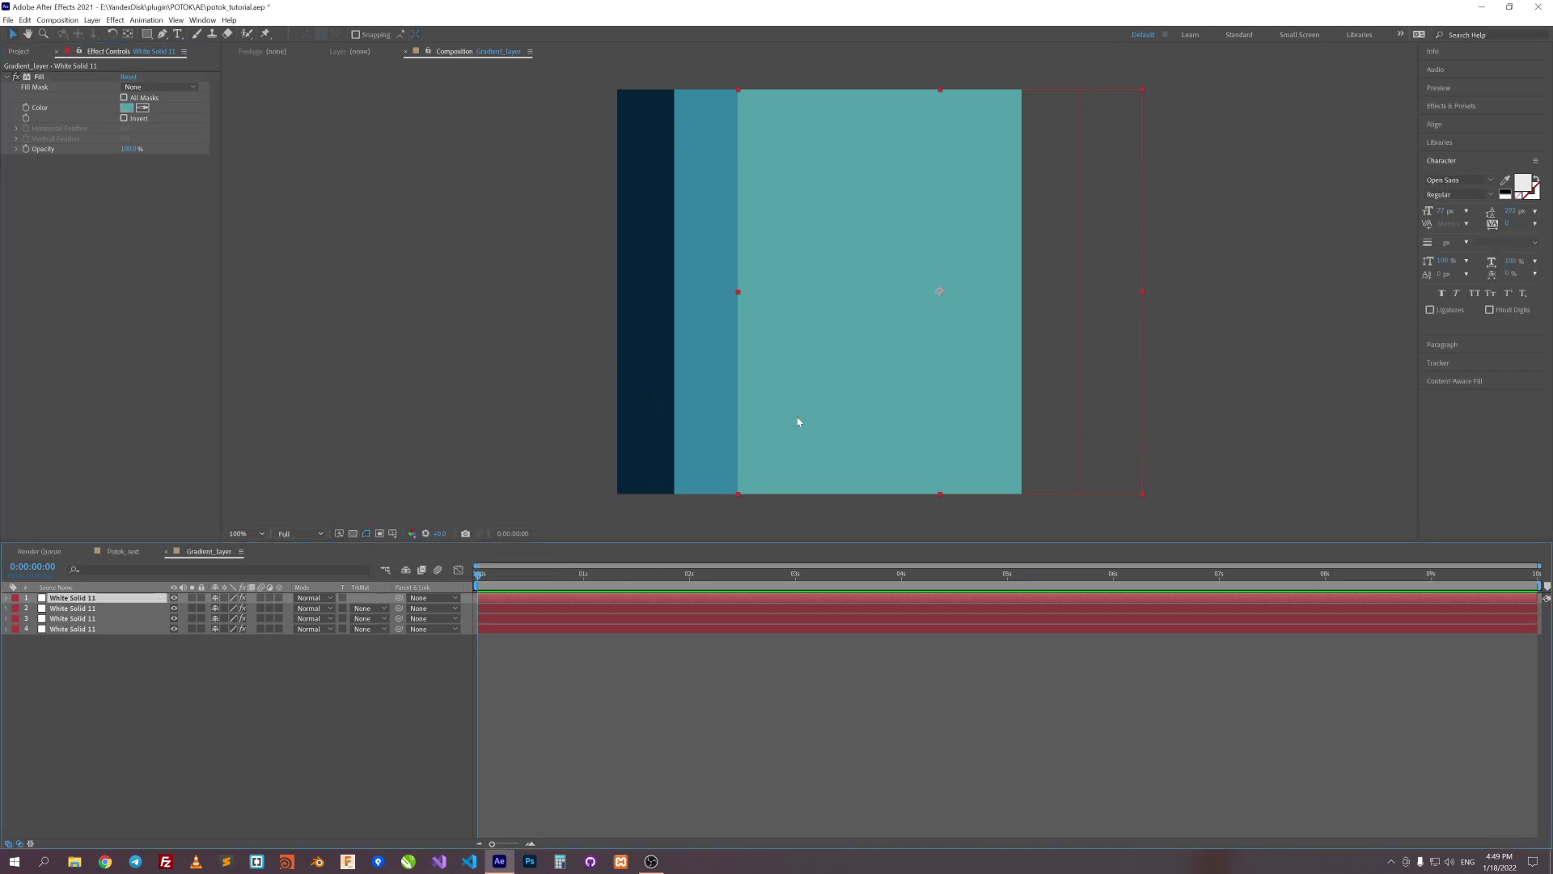
pyautogui.moveTo(798, 420); pyautogui.dragTo(855, 420)
pyautogui.click(127, 108)
pyautogui.write('FE5E78')
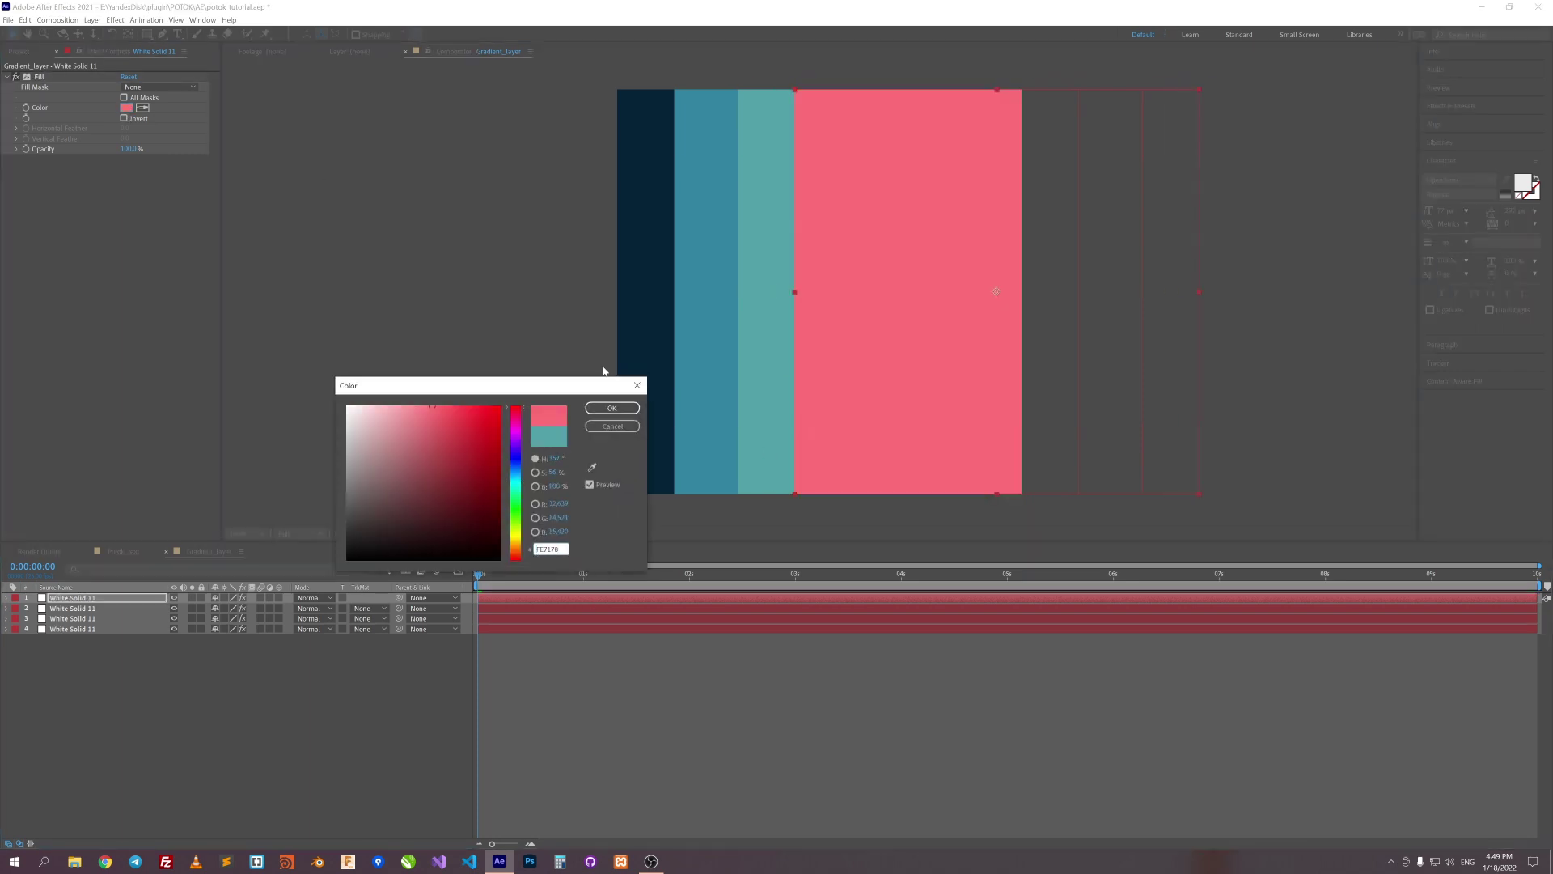
pyautogui.click(612, 407)
pyautogui.hotkey('ctrl', 'd')
pyautogui.moveTo(812, 347); pyautogui.dragTo(874, 347)
pyautogui.click(127, 108)
pyautogui.write('F38A7E')
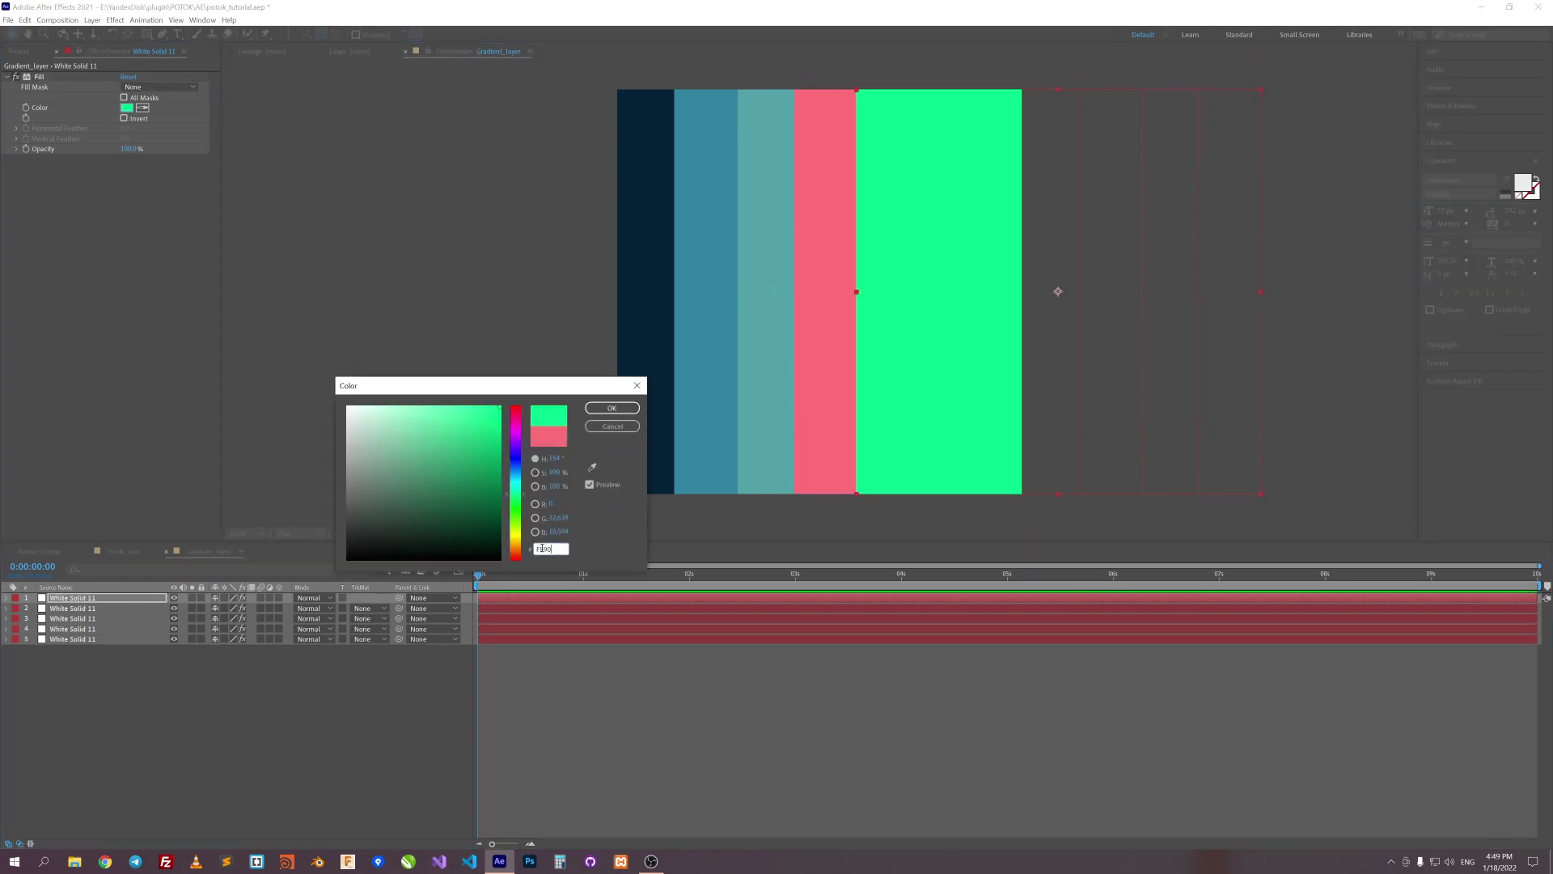
pyautogui.press('Return')
# Add two more right-shifted copies filled peach #FBCEA0 and pale yellow #FDECBE
pyautogui.hotkey('ctrl', 'd')
pyautogui.moveTo(938, 292); pyautogui.dragTo(990, 291)
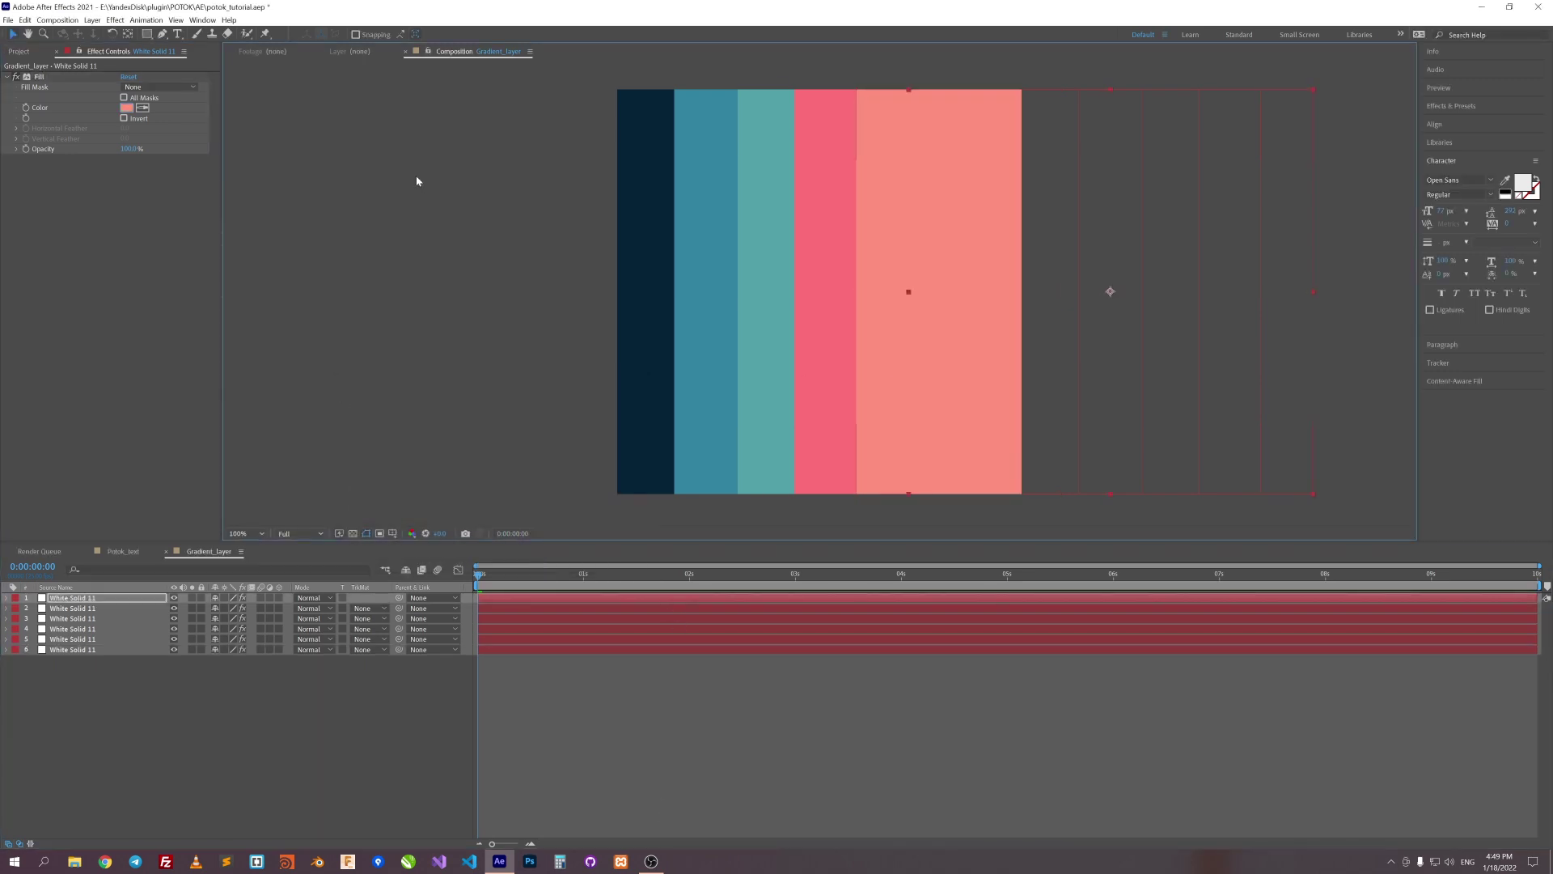
pyautogui.click(127, 108)
pyautogui.write('FBCEA0')
pyautogui.click(637, 408)
pyautogui.hotkey('ctrl', 'd')
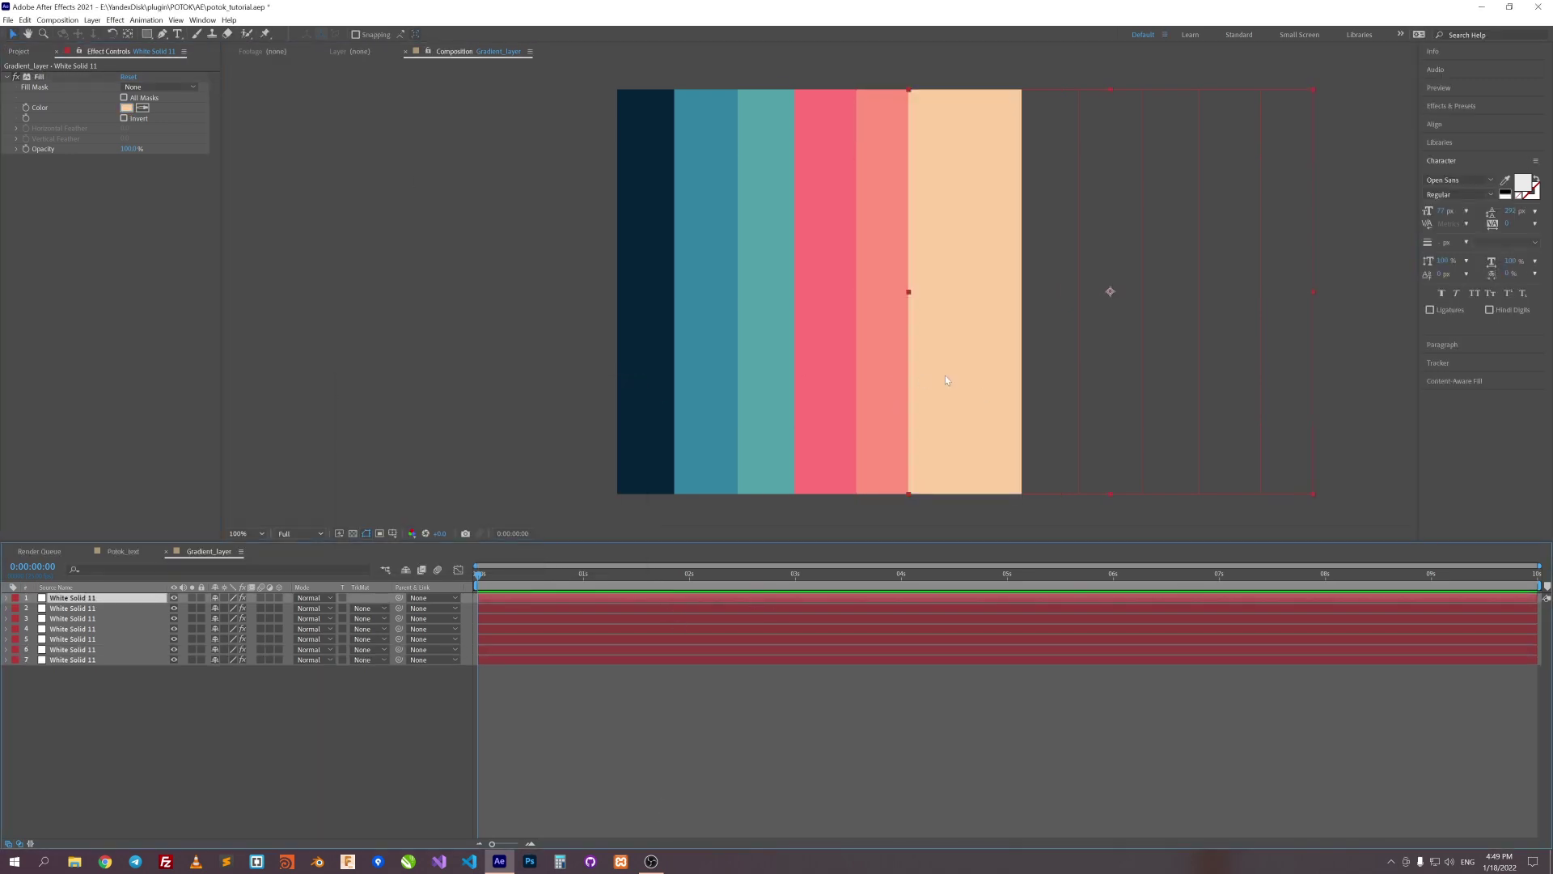
pyautogui.moveTo(945, 375); pyautogui.dragTo(1003, 376)
pyautogui.click(127, 107)
pyautogui.write('FDECBE')
pyautogui.press('Return')
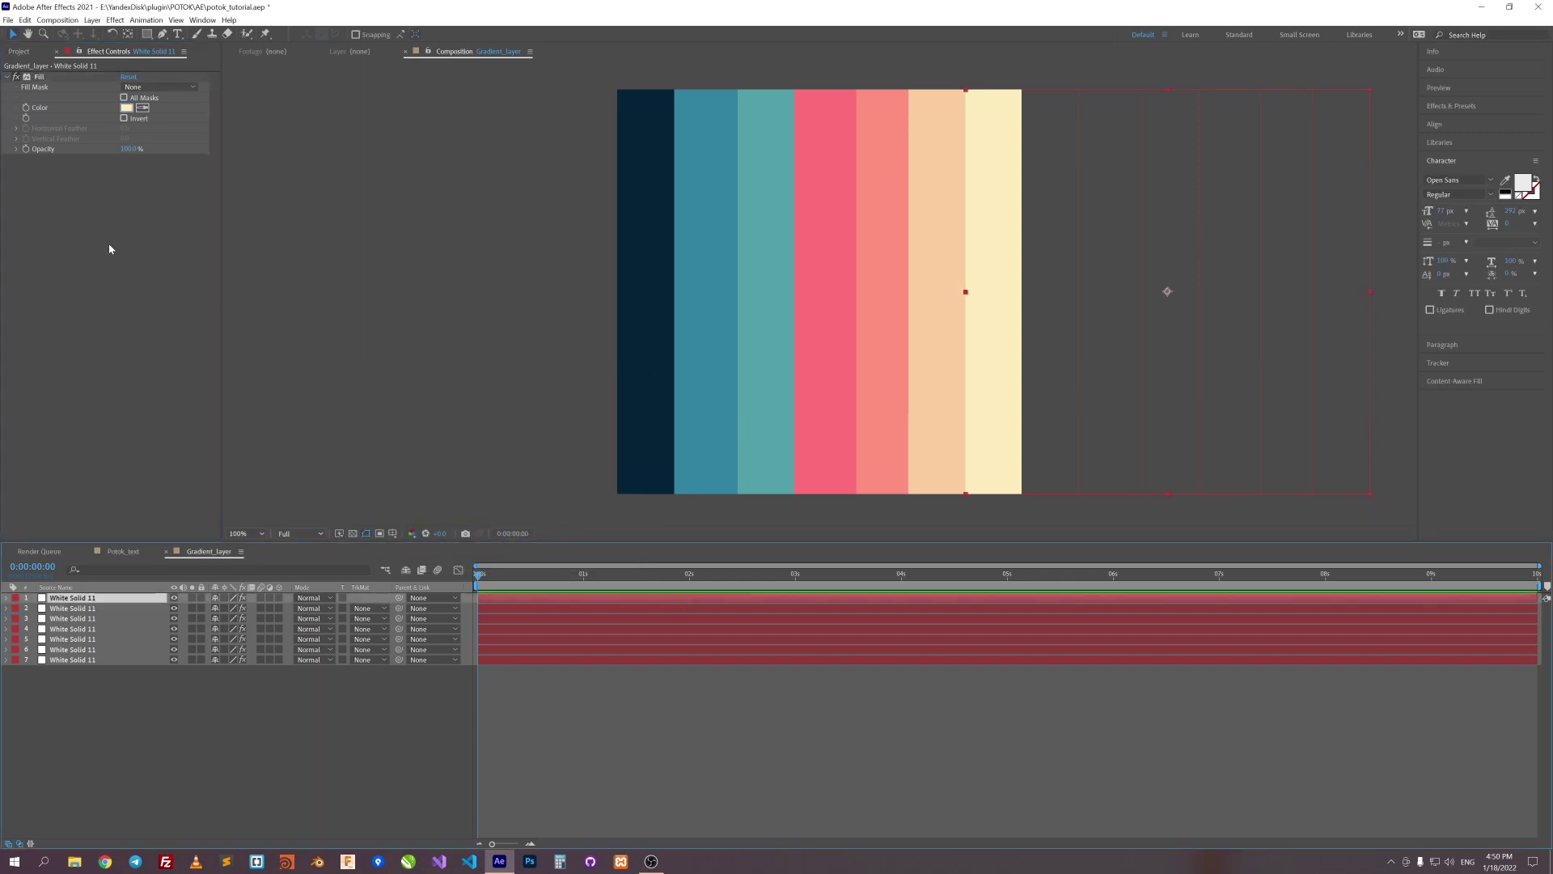
# Add a Drop Shadow with Softness 130 to the top stripe
pyautogui.rightClick(111, 215)
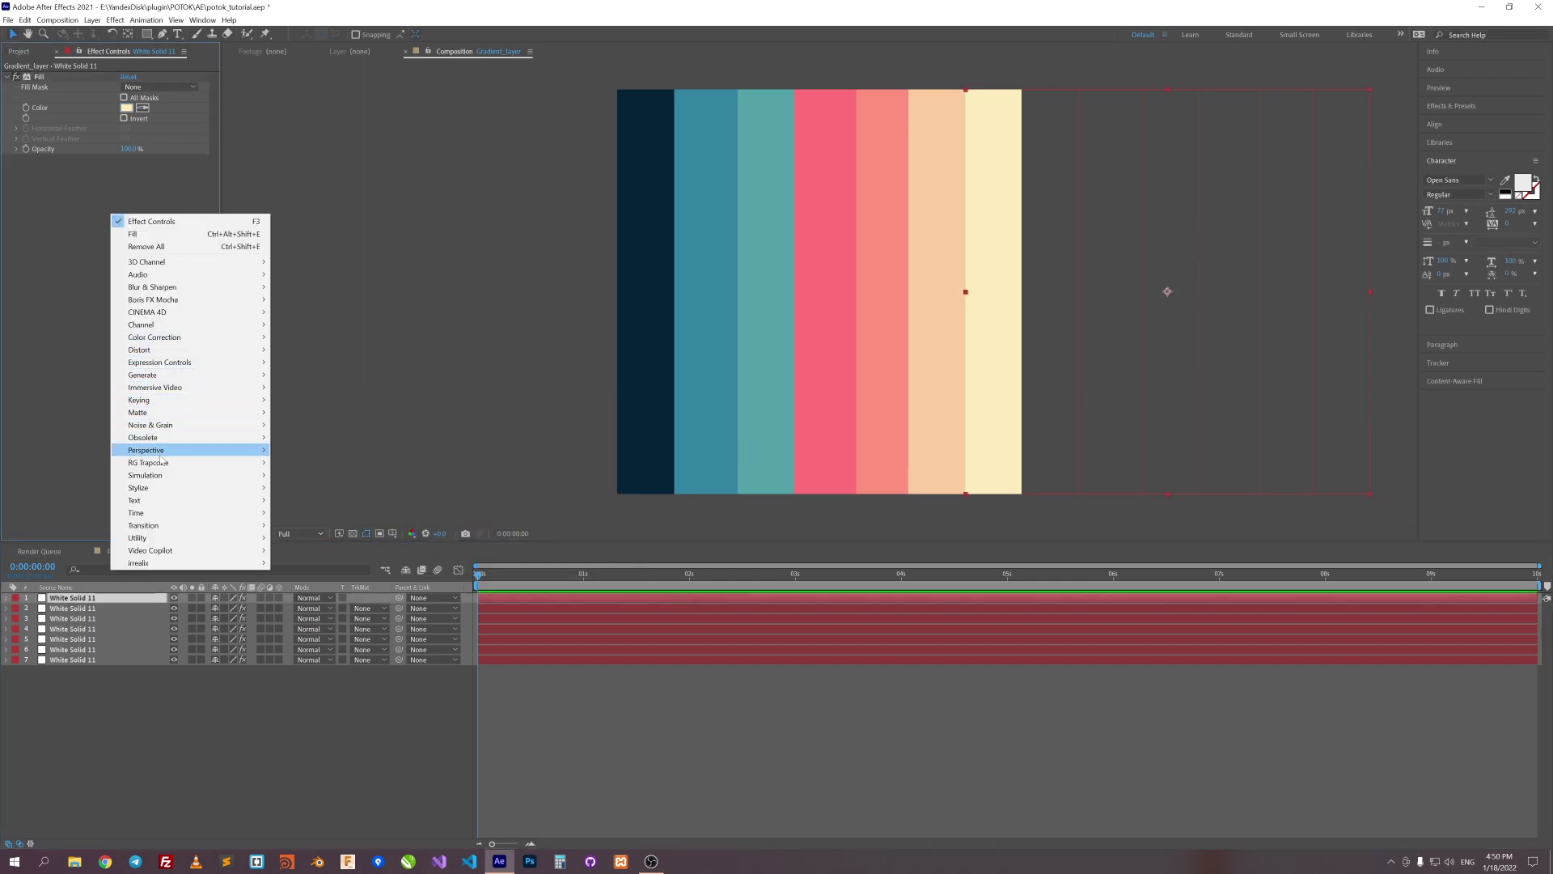
pyautogui.moveTo(160, 459)
pyautogui.click(311, 550)
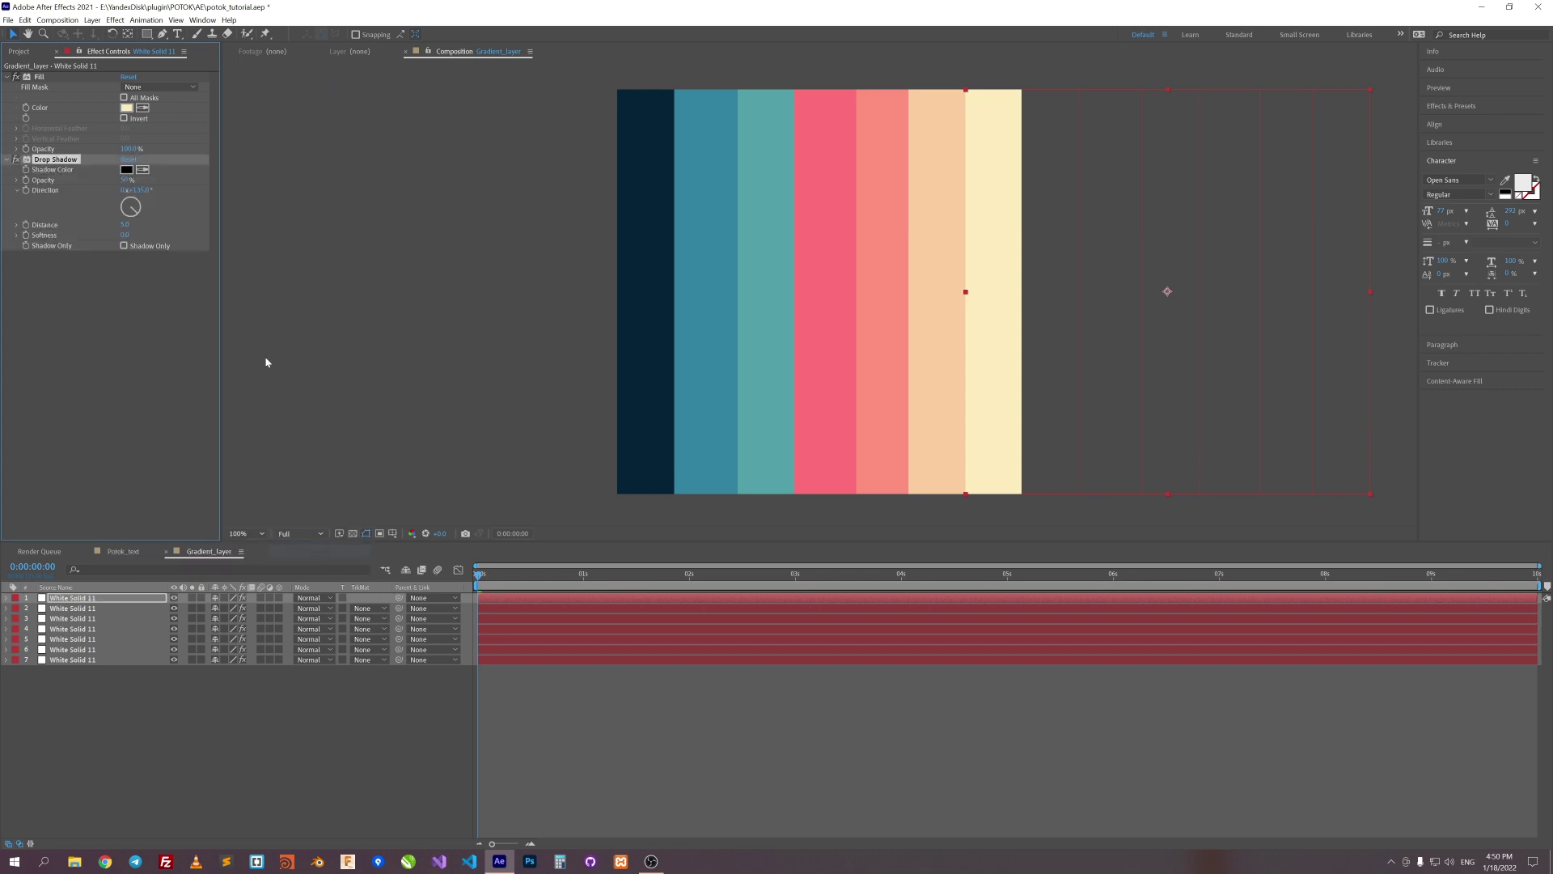
pyautogui.click(124, 234)
pyautogui.write('130')
pyautogui.press('Return')
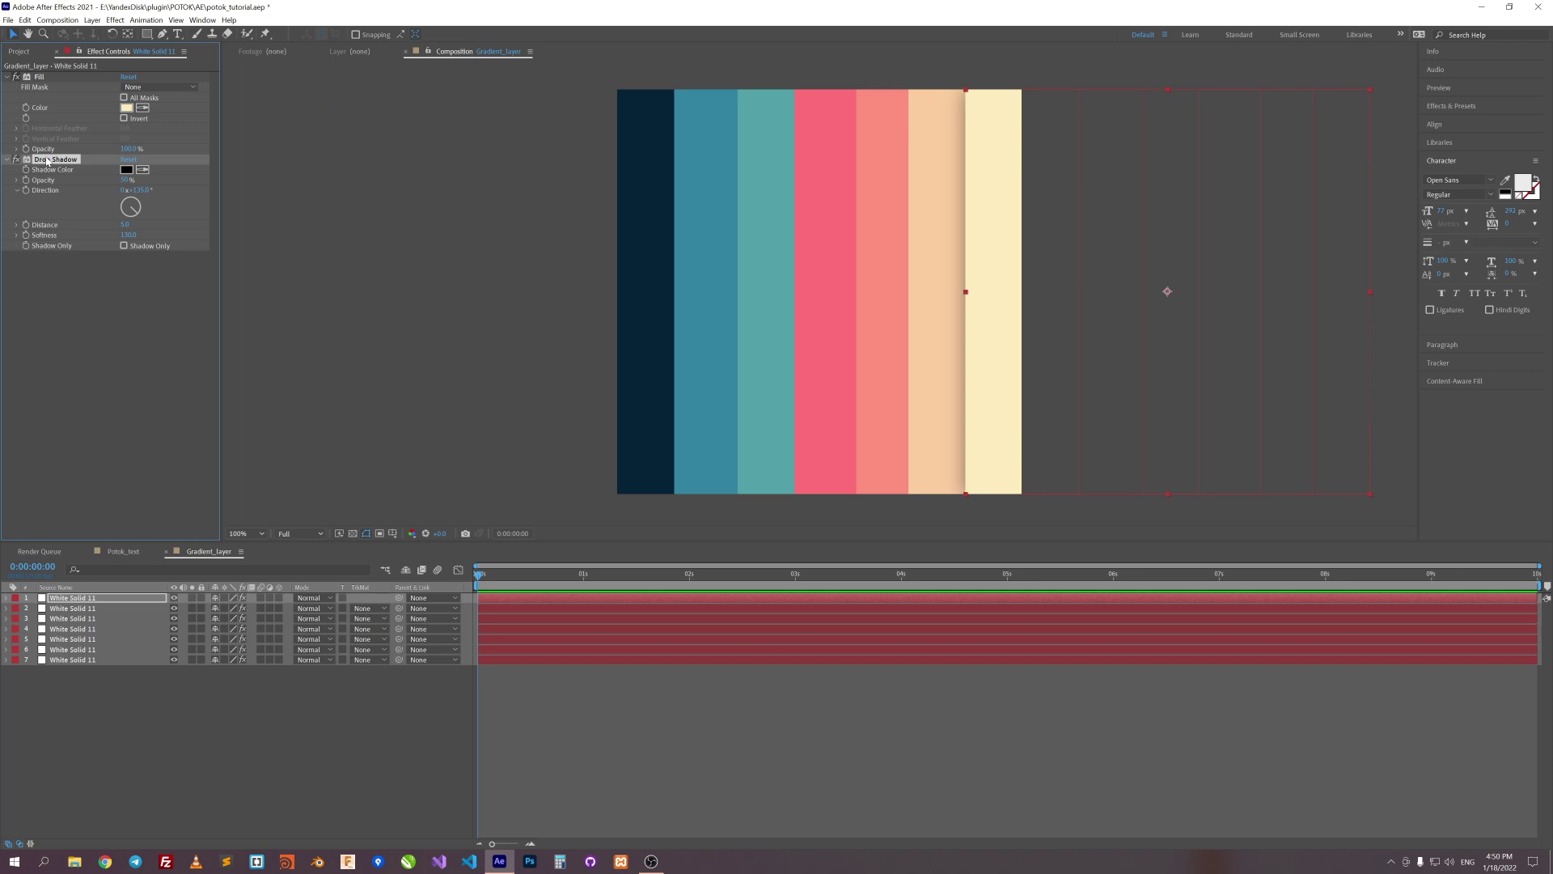
# Paste the drop shadow onto stripe layers 2 through 6
pyautogui.click(143, 604)
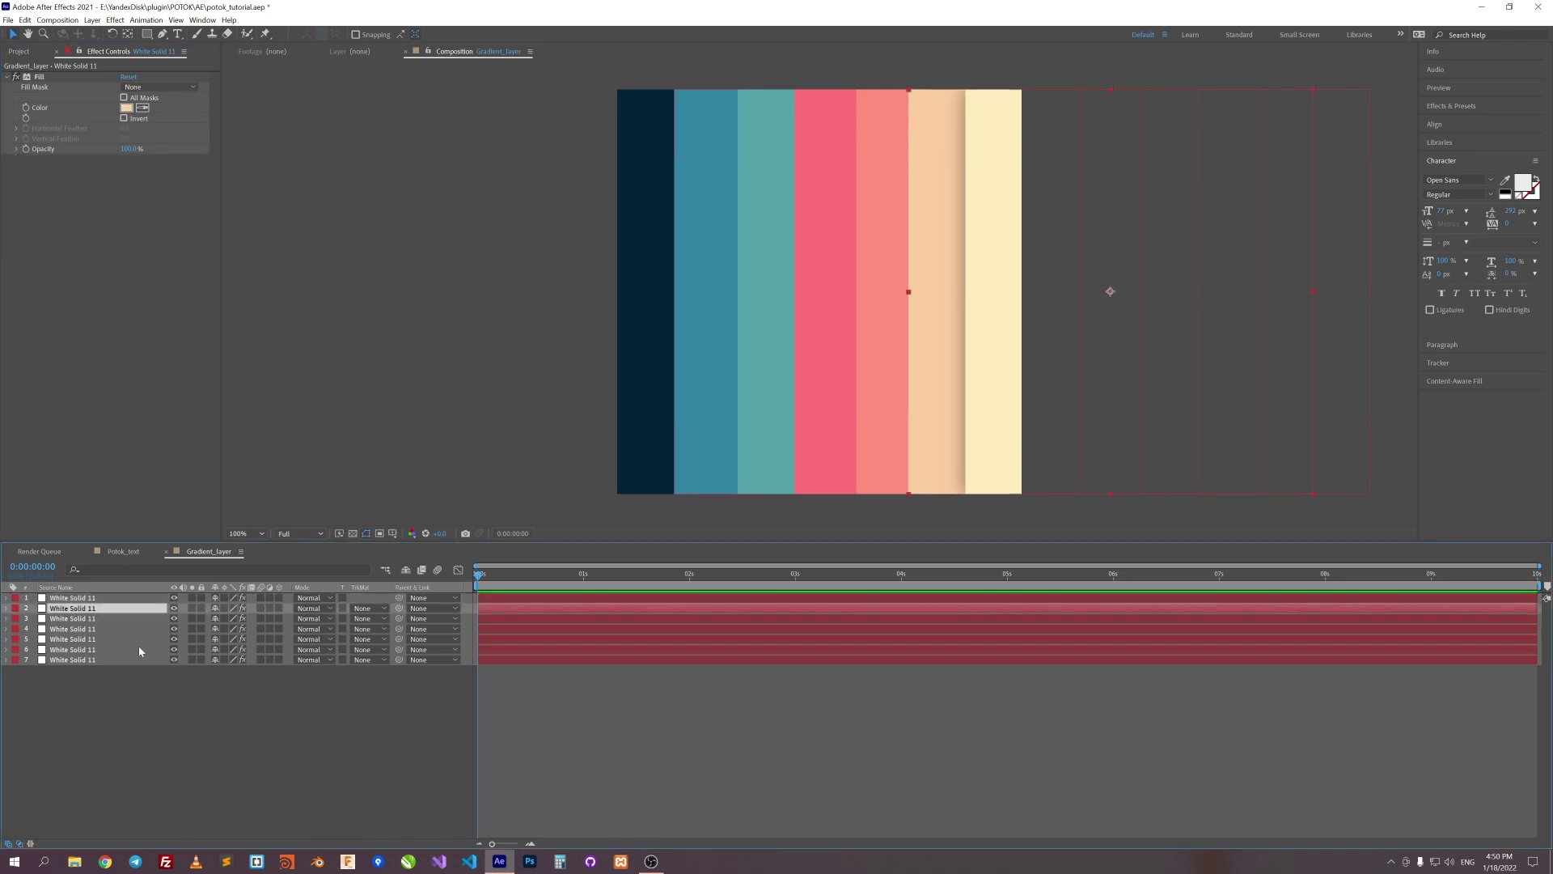
pyautogui.keyDown('shift'); pyautogui.click(139, 649); pyautogui.keyUp('shift')
pyautogui.hotkey('ctrl', 'v')
pyautogui.click(690, 742)
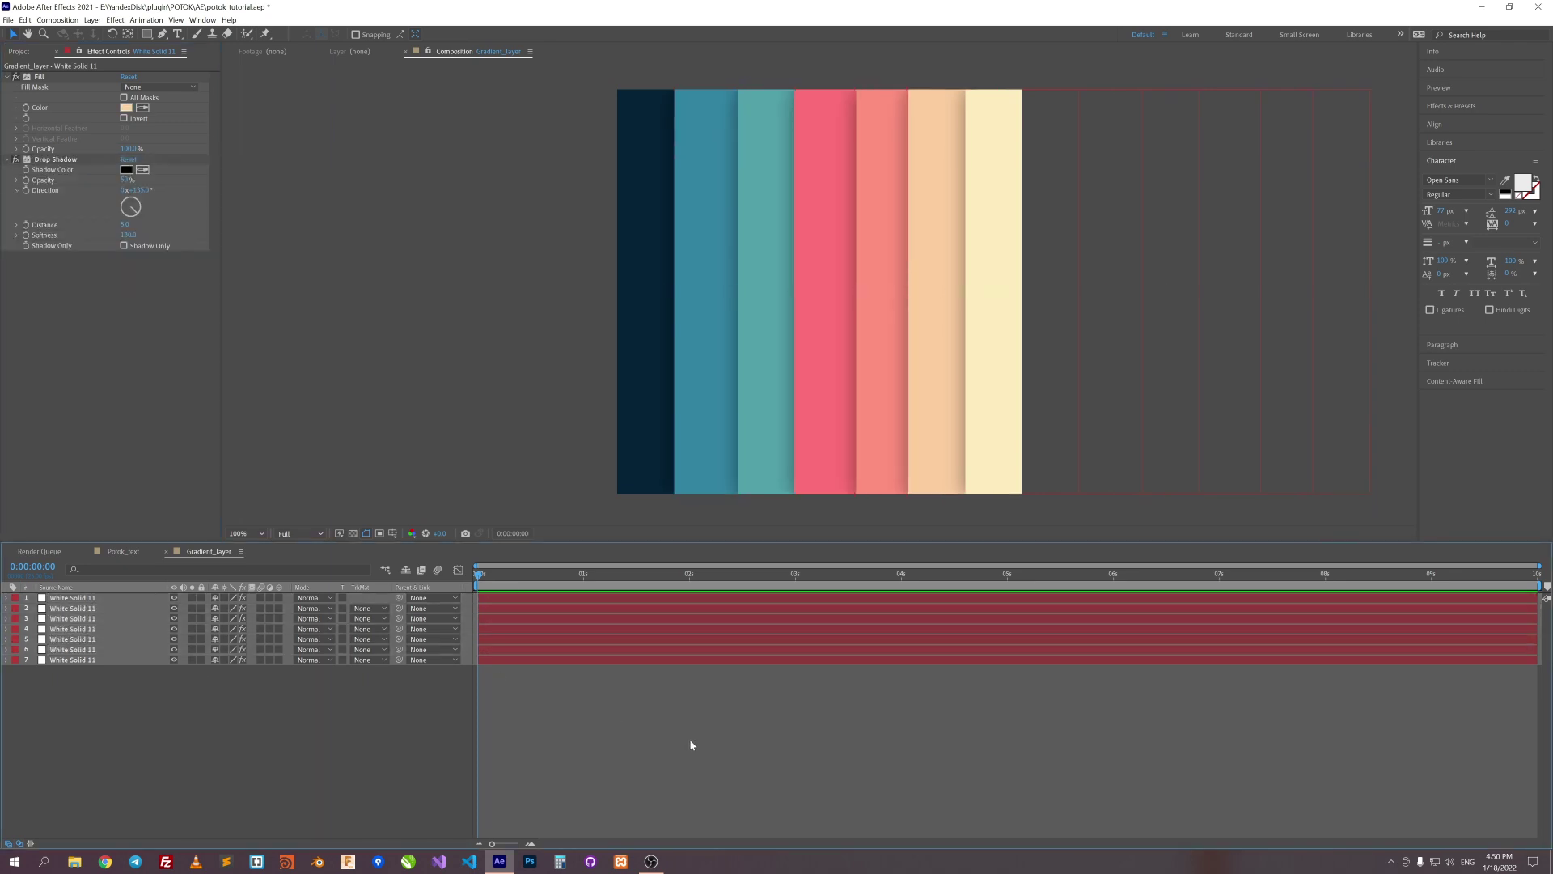
pyautogui.click(19, 51)
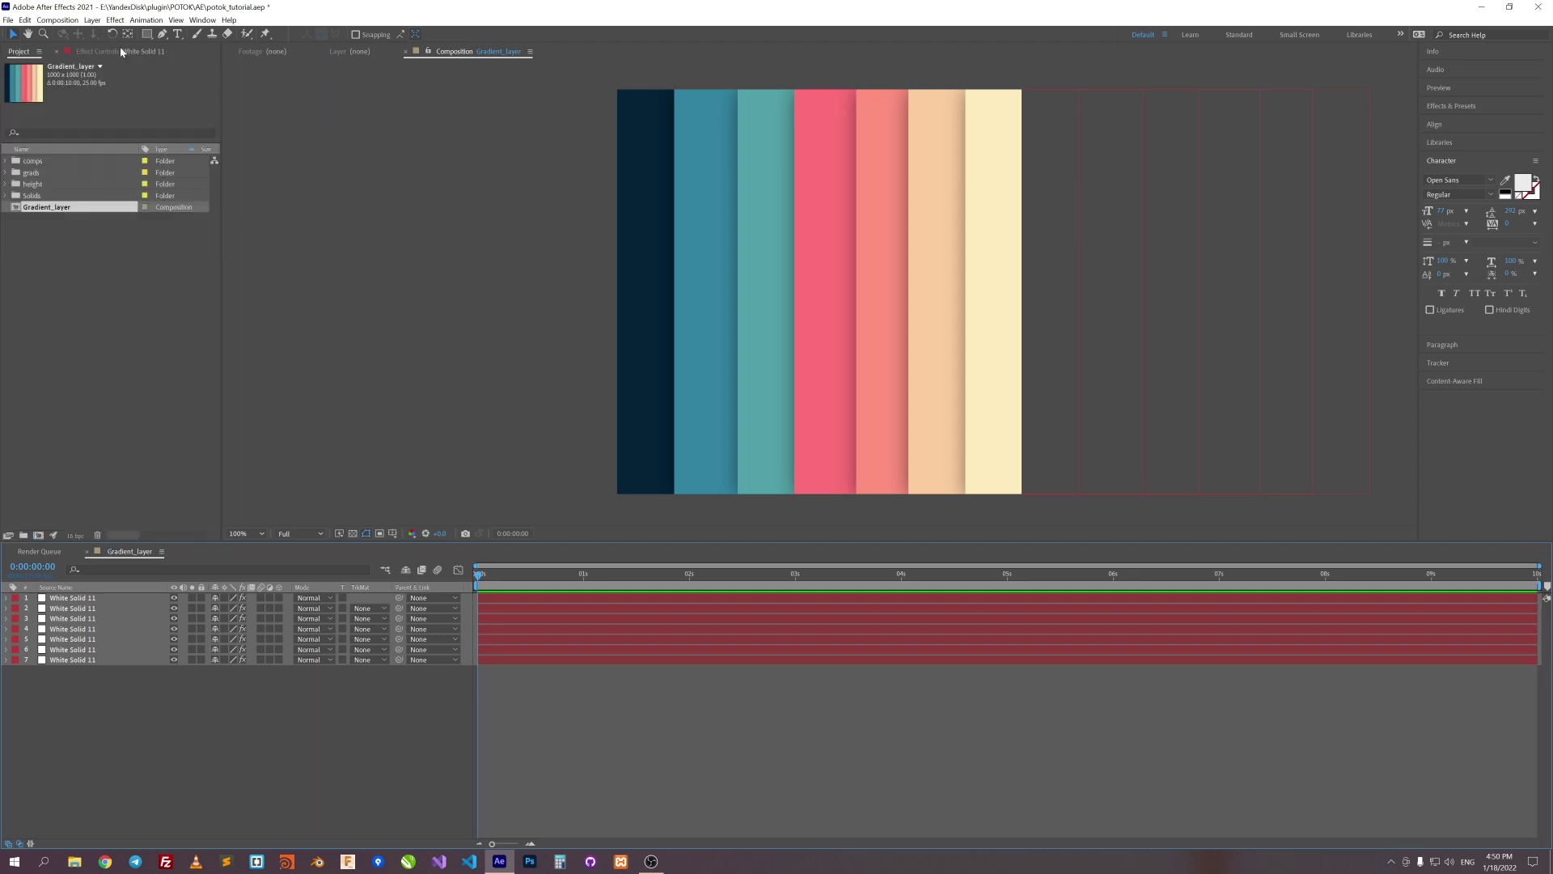
# Create HDTV 1080 25 comp potok_text_sample, nest Gradient_layer in it, and hide that layer
pyautogui.click(57, 19)
pyautogui.click(66, 34)
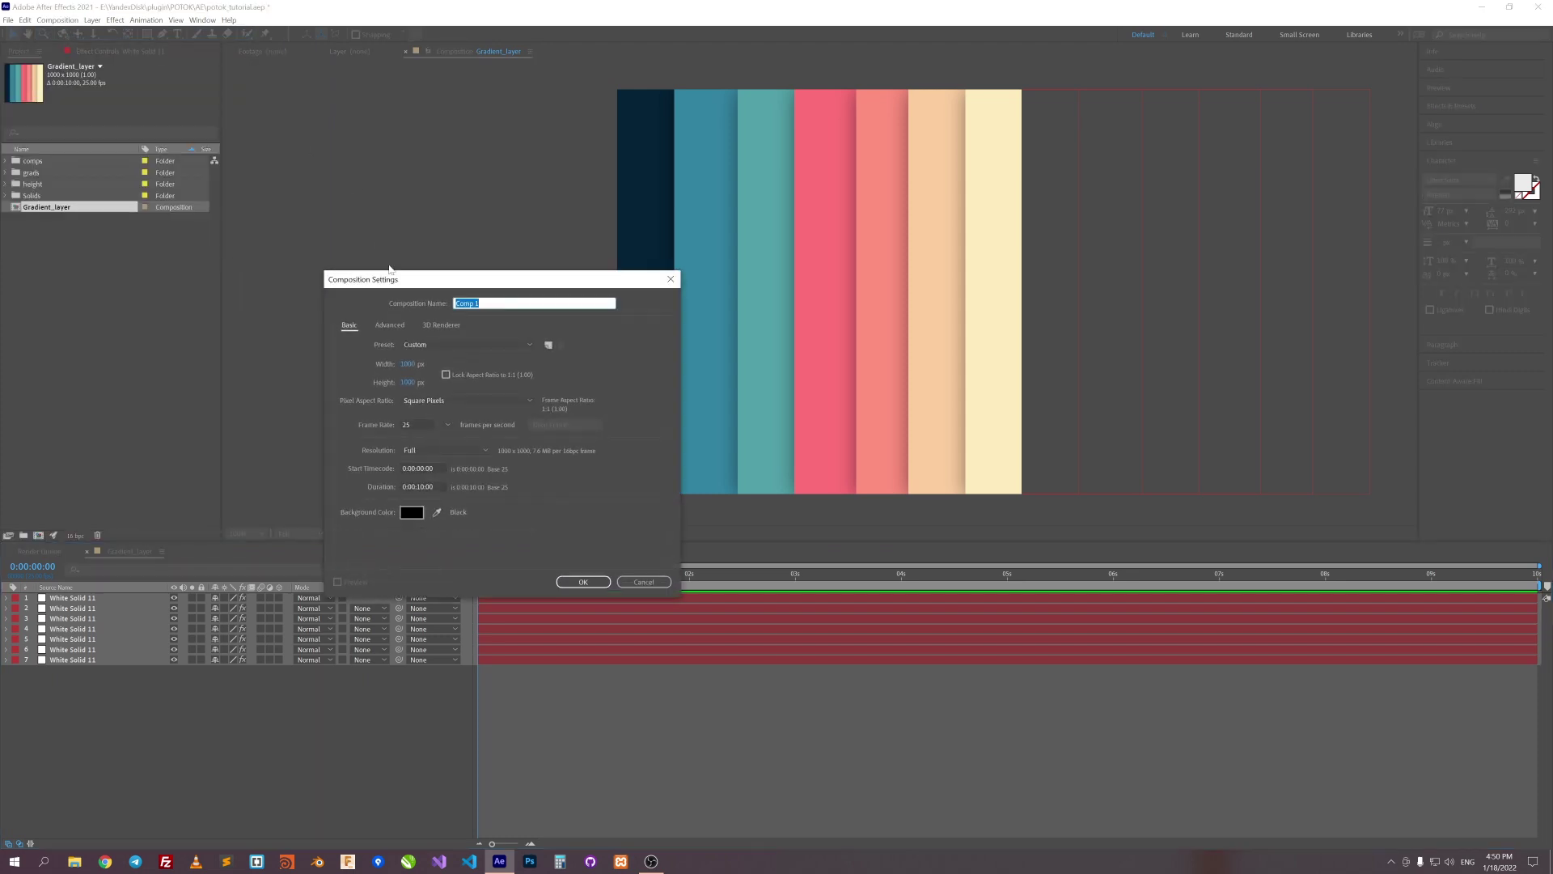
pyautogui.click(441, 345)
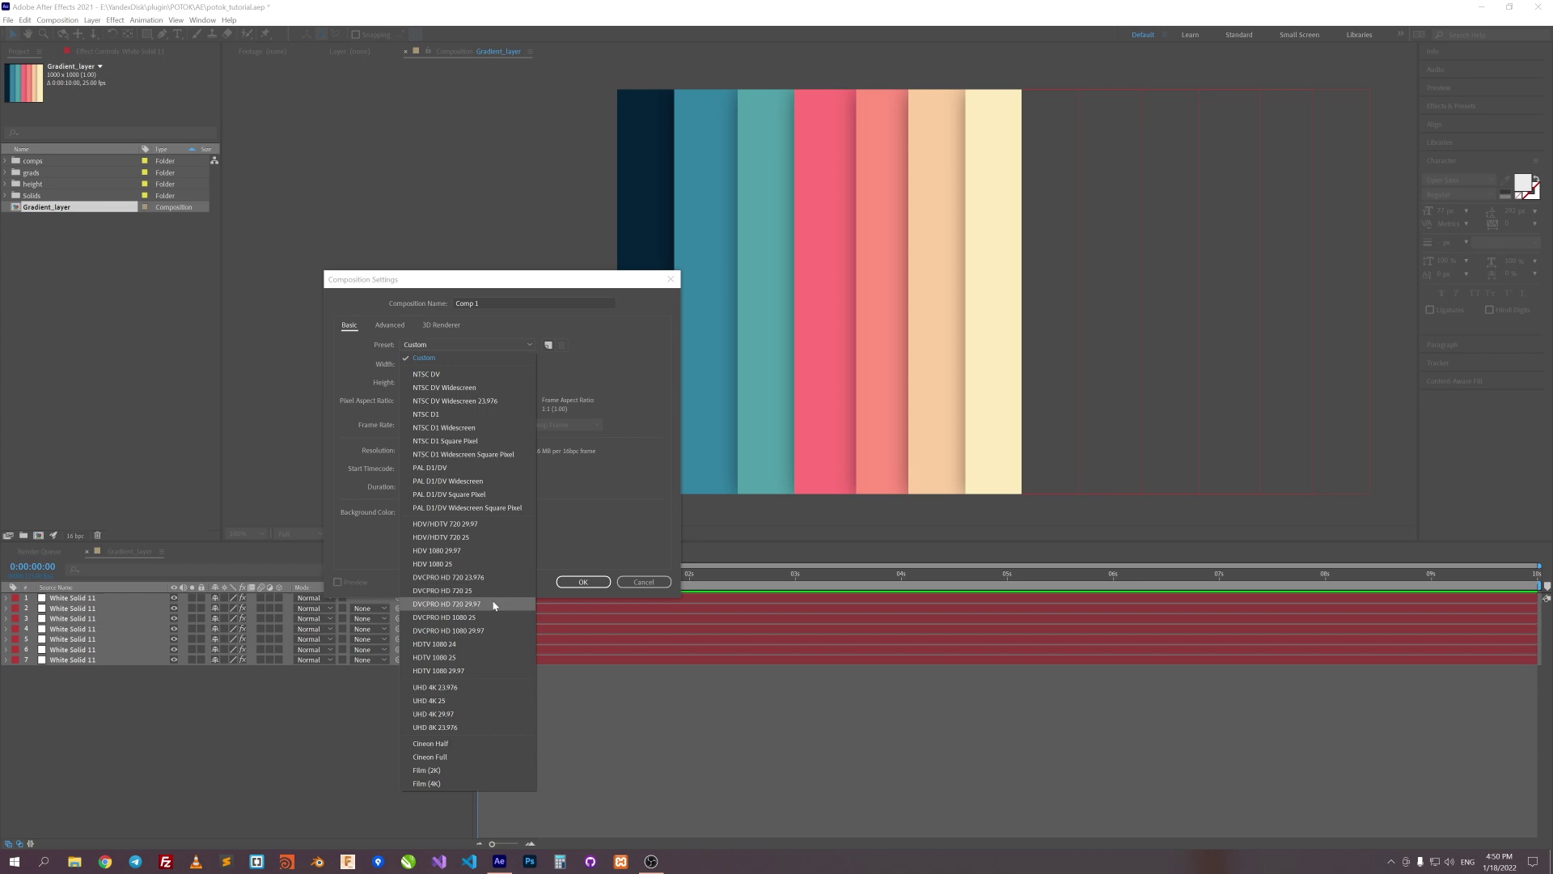
pyautogui.click(486, 656)
pyautogui.click(483, 301)
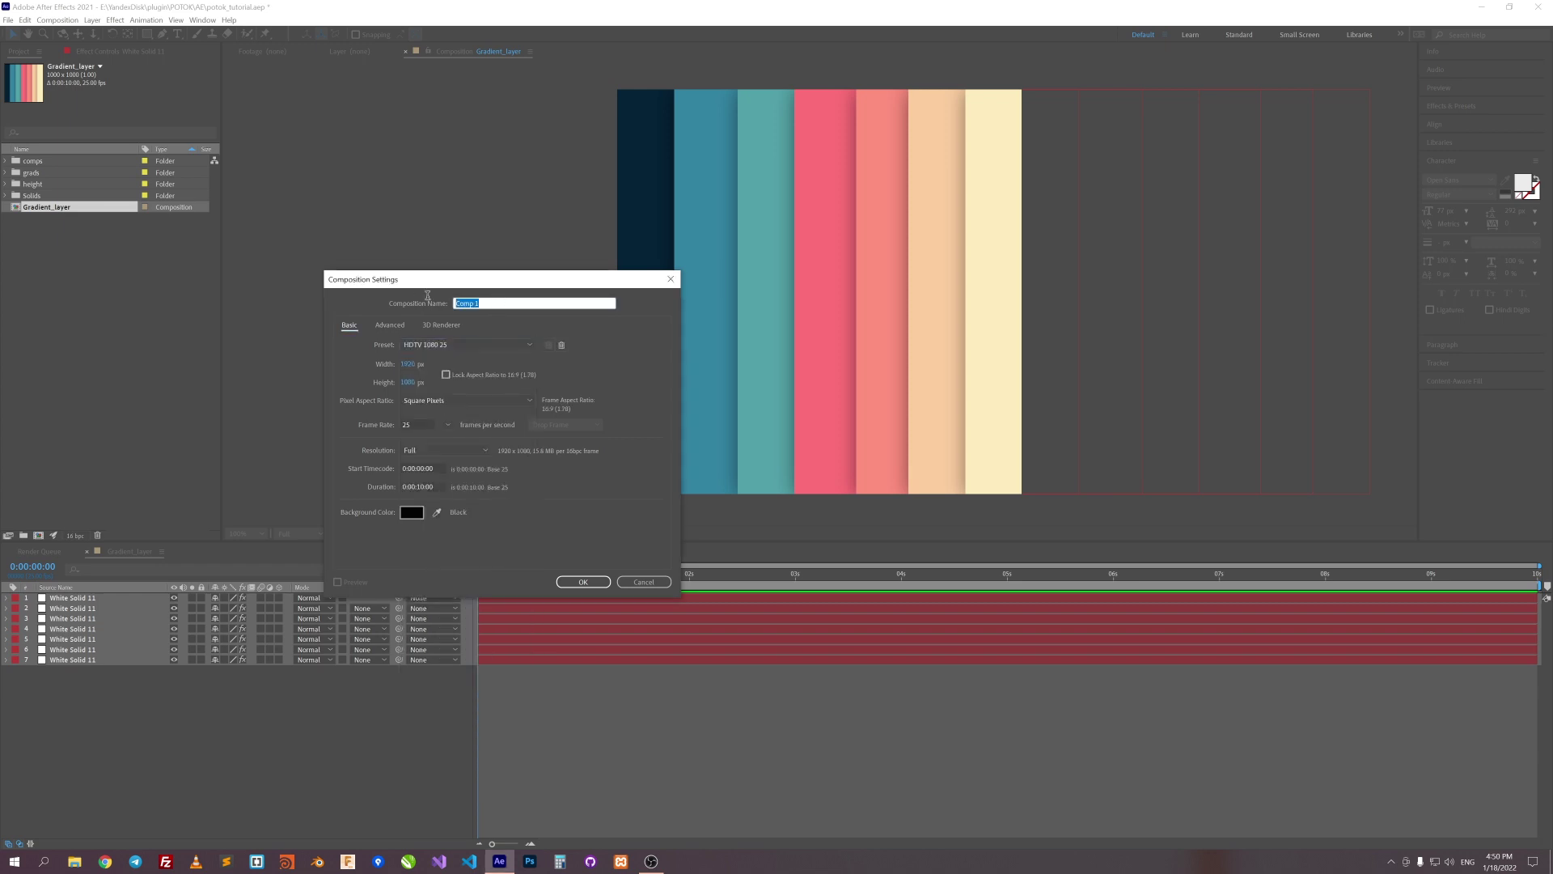
pyautogui.write('potok_text_sample')
pyautogui.press('Return')
pyautogui.moveTo(63, 212); pyautogui.dragTo(232, 687)
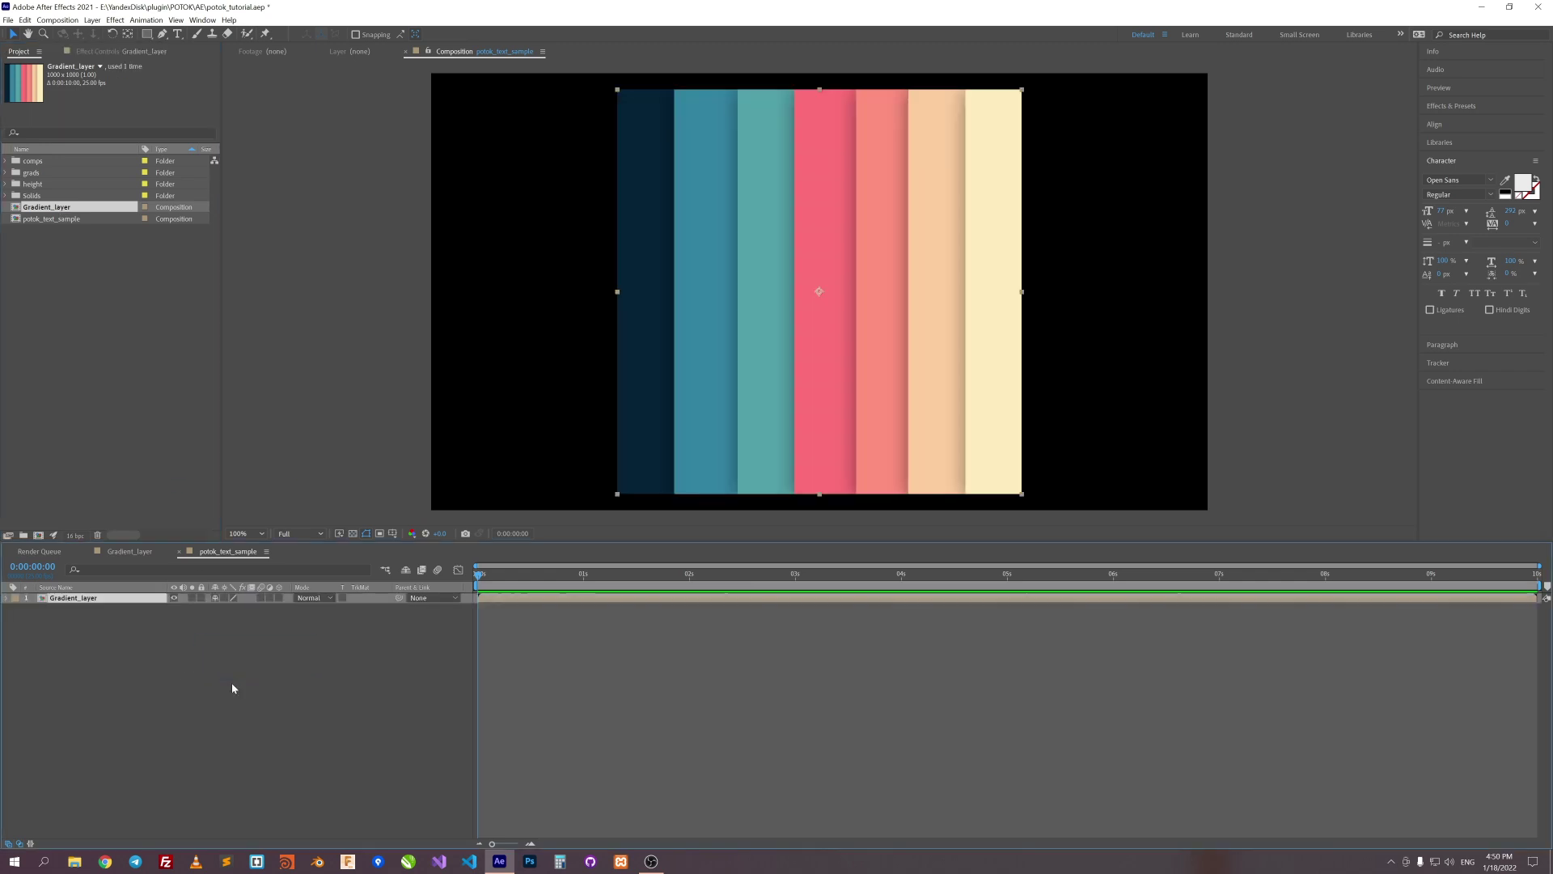
pyautogui.click(174, 599)
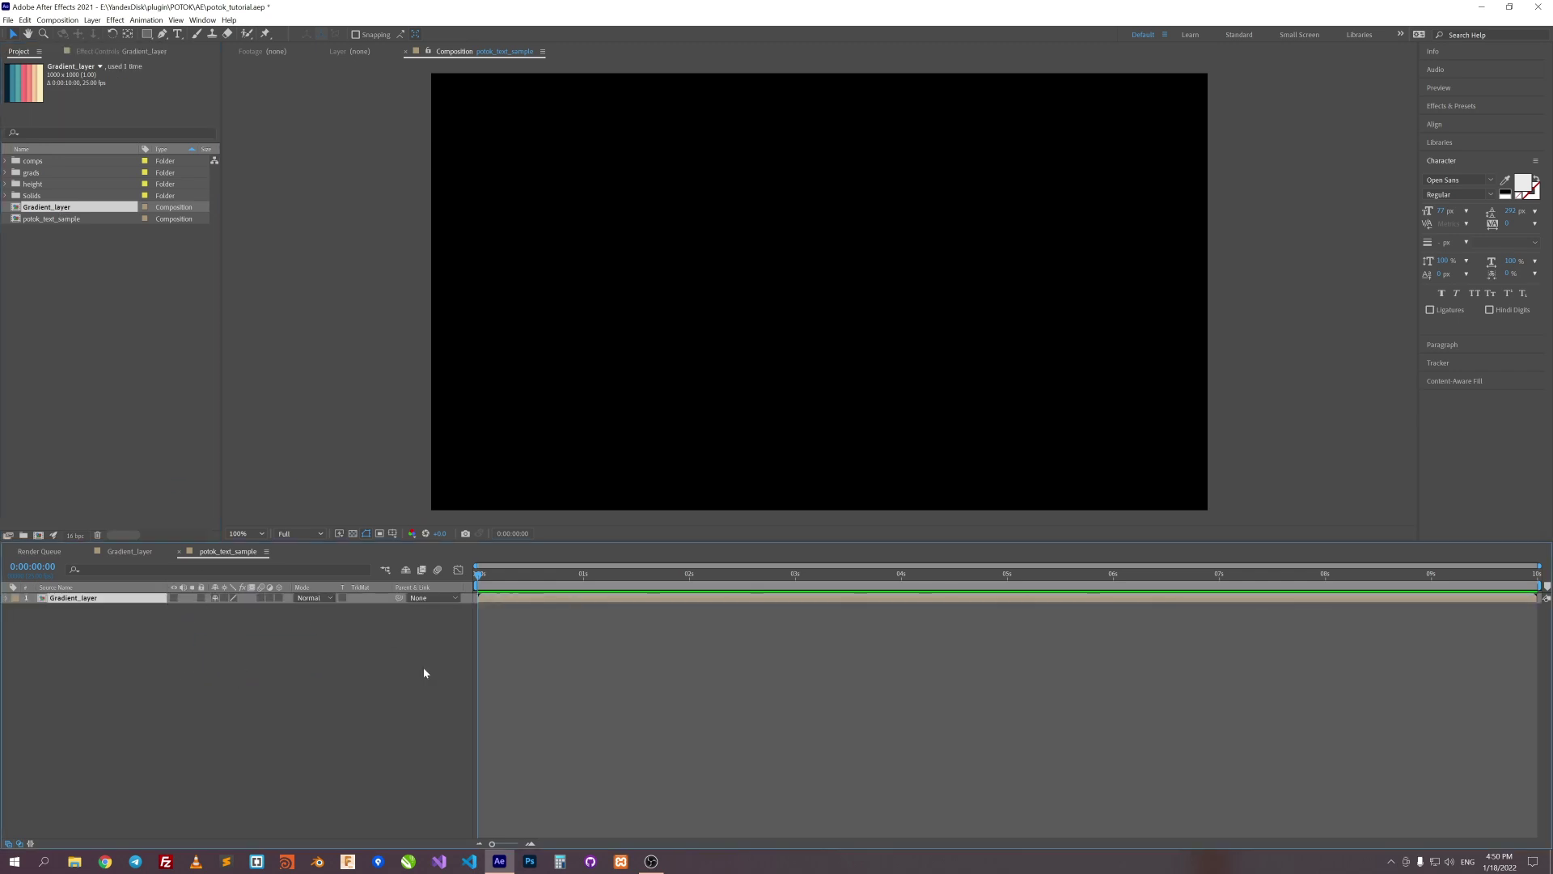
# Add a new text layer reading 'Text'
pyautogui.rightClick(718, 232)
pyautogui.moveTo(741, 237)
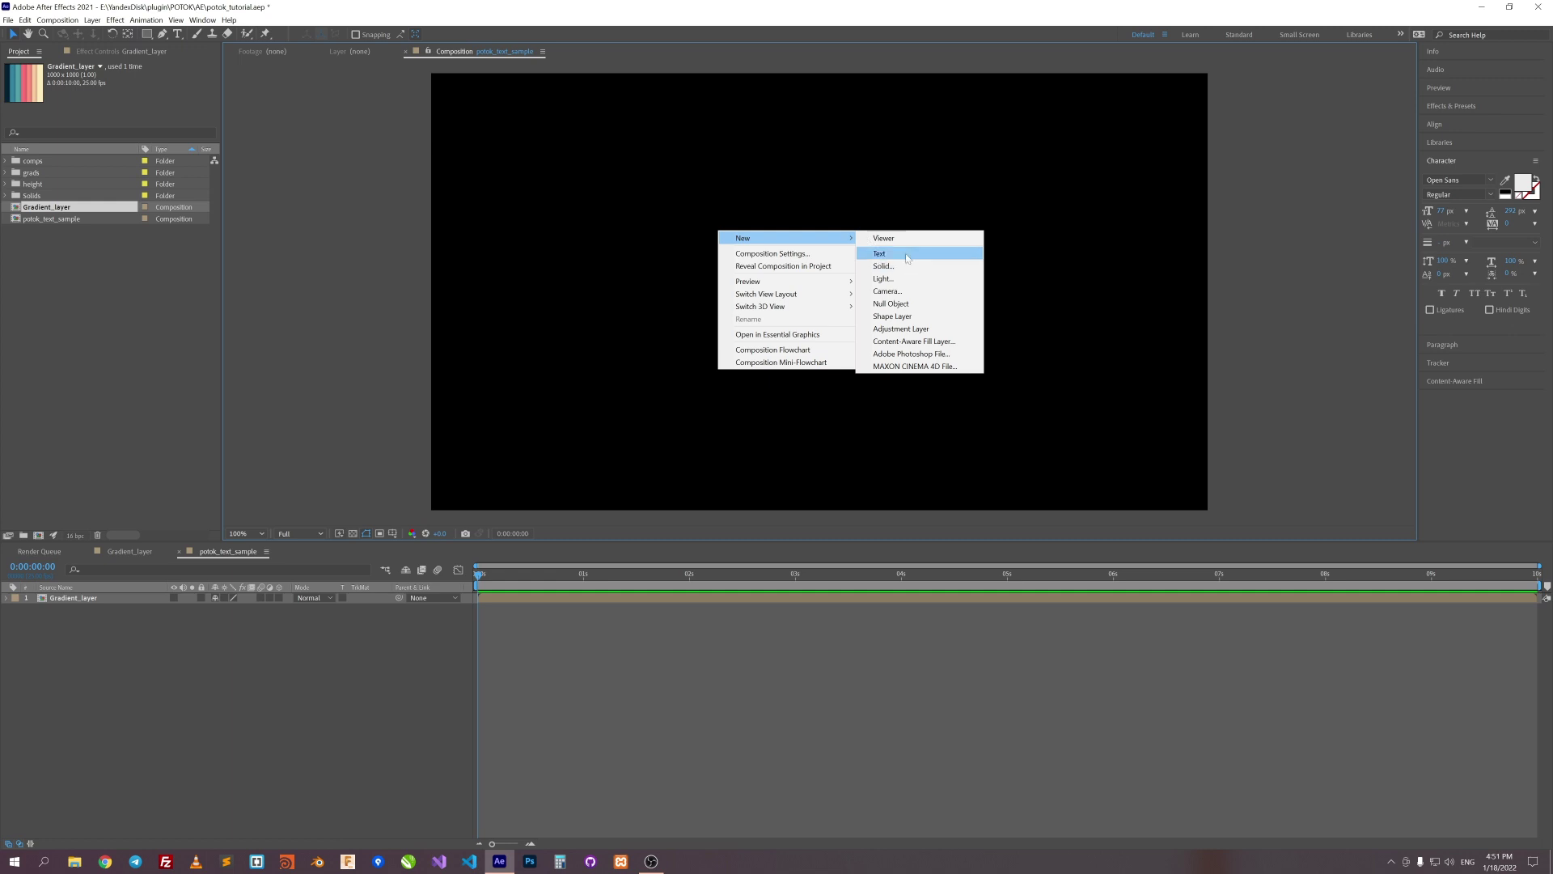
pyautogui.click(907, 257)
pyautogui.write('Te')
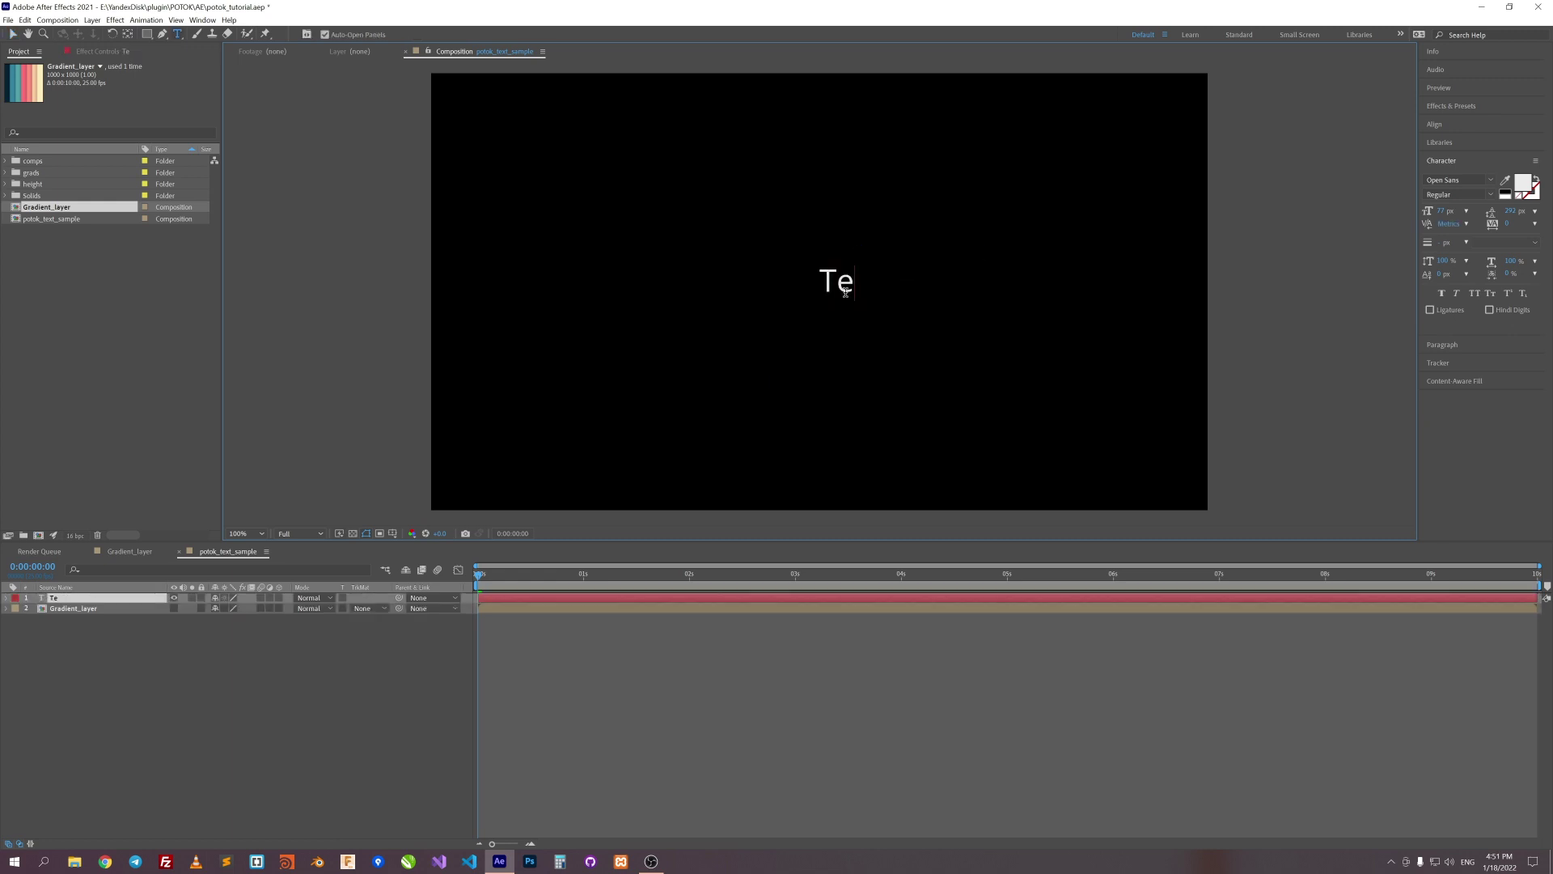
pyautogui.write('xt')
pyautogui.press('Escape')
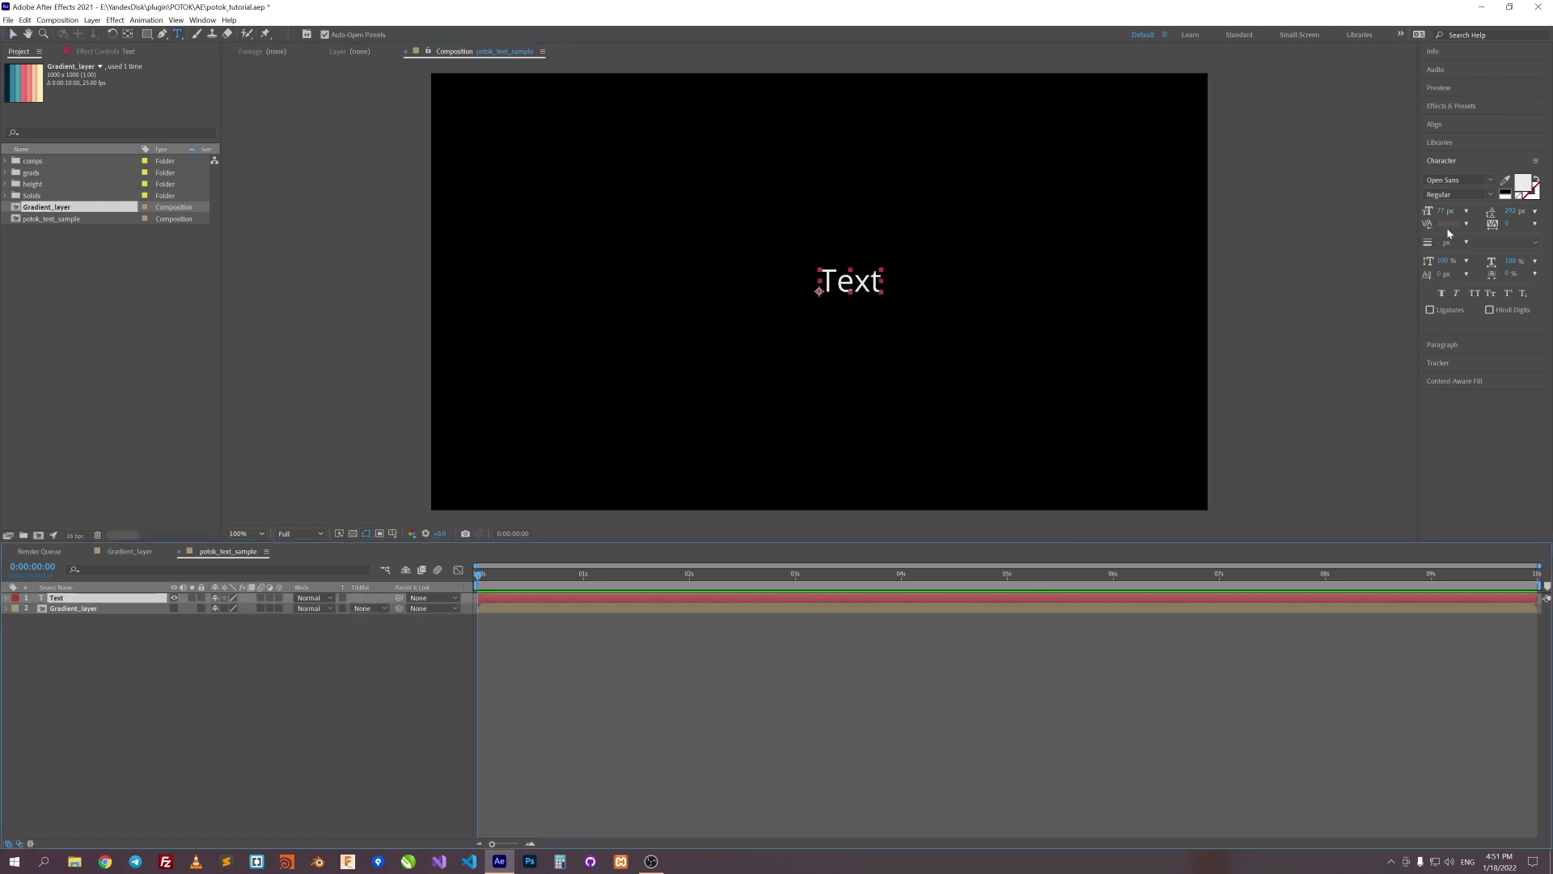
# Make the text 750 px, bold and centred, then hide the layer
pyautogui.hotkey('ctrl', 'alt', 'shift', '.')
pyautogui.press('v')
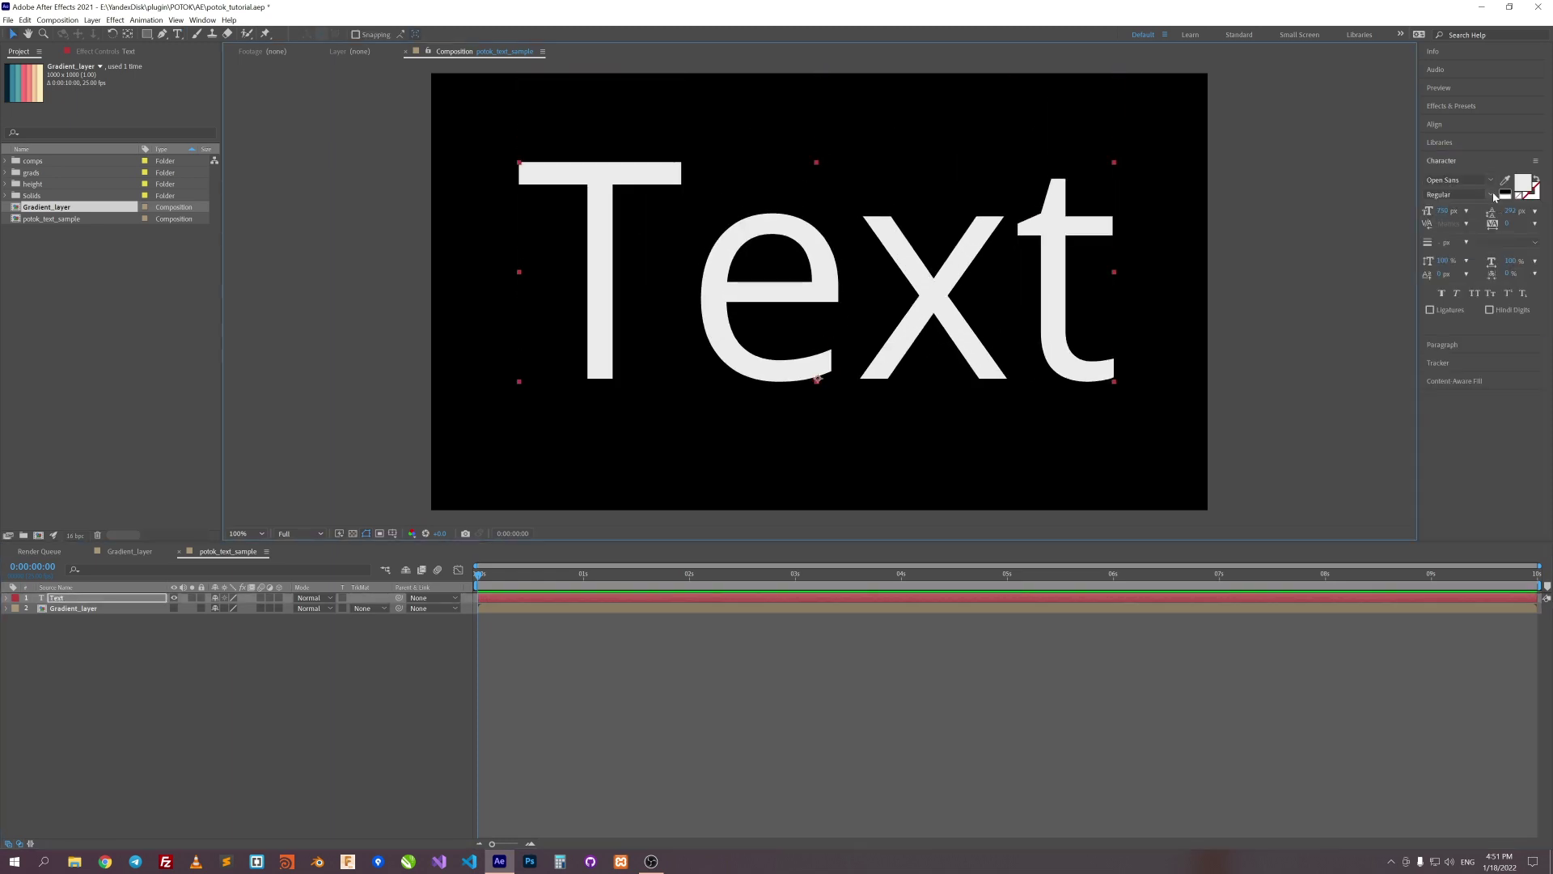
pyautogui.hotkey('ctrl', 'alt', 'home')
pyautogui.hotkey('ctrl', 'home')
pyautogui.click(174, 598)
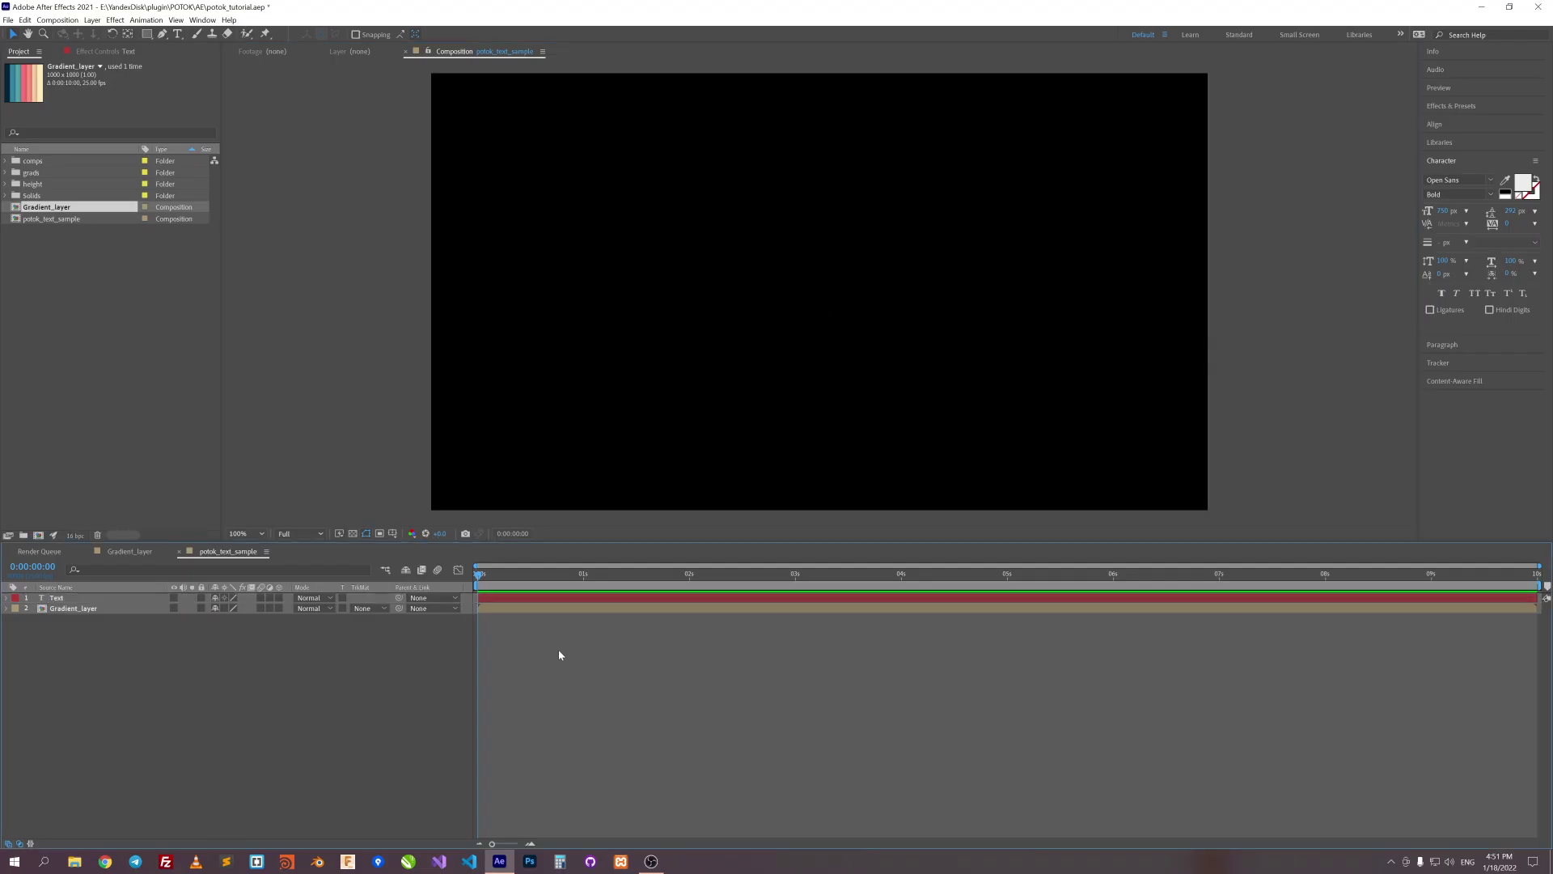
# Add a dark blue solid and apply the Potok effect to it
pyautogui.rightClick(467, 640)
pyautogui.moveTo(517, 639)
pyautogui.click(639, 669)
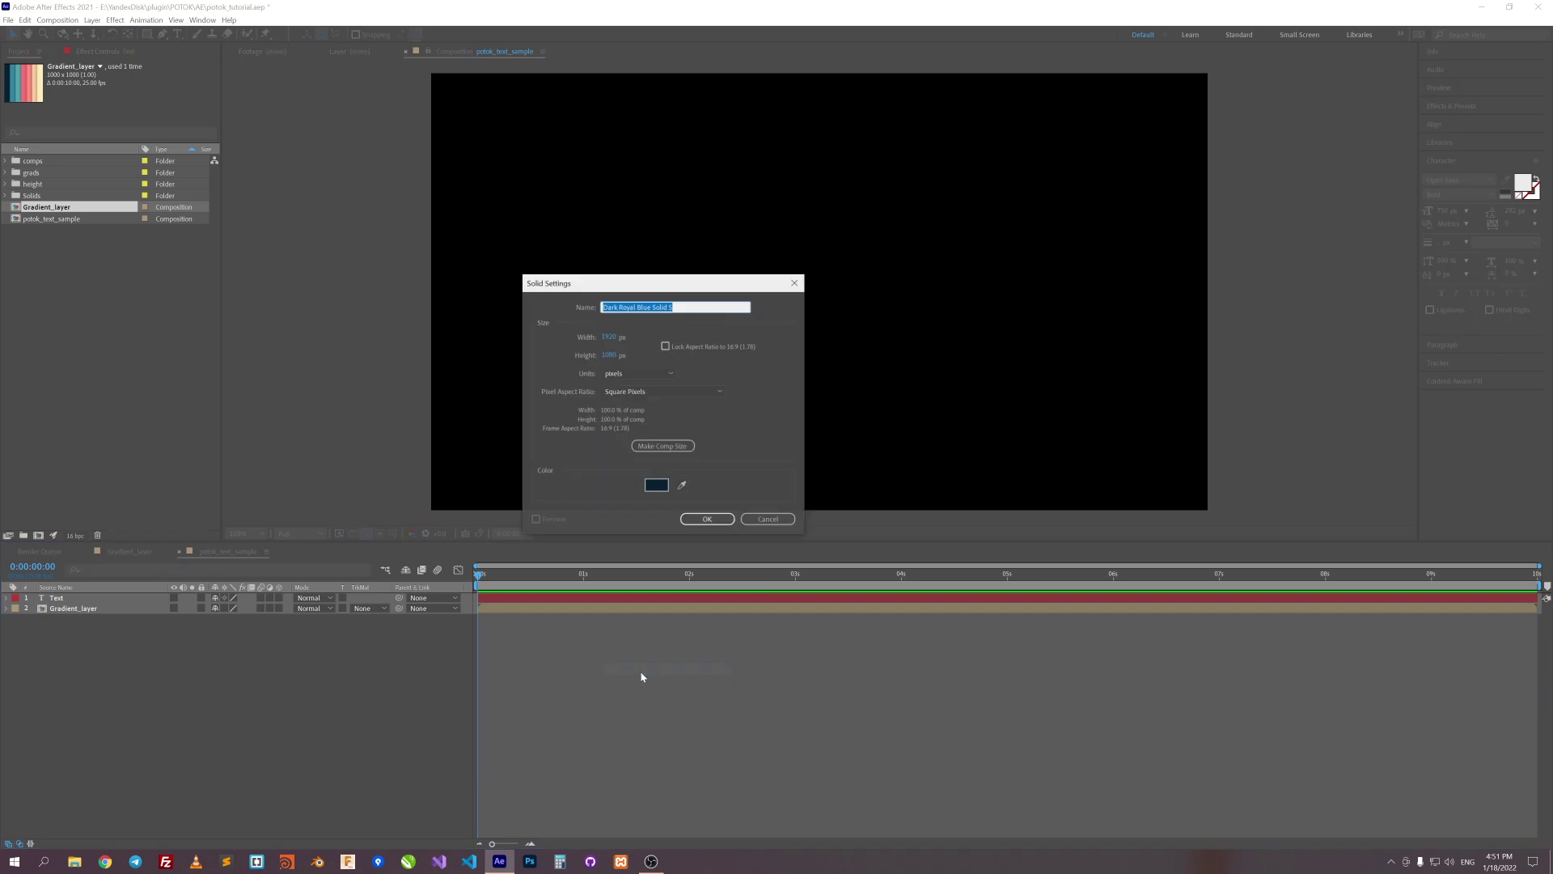
pyautogui.click(706, 518)
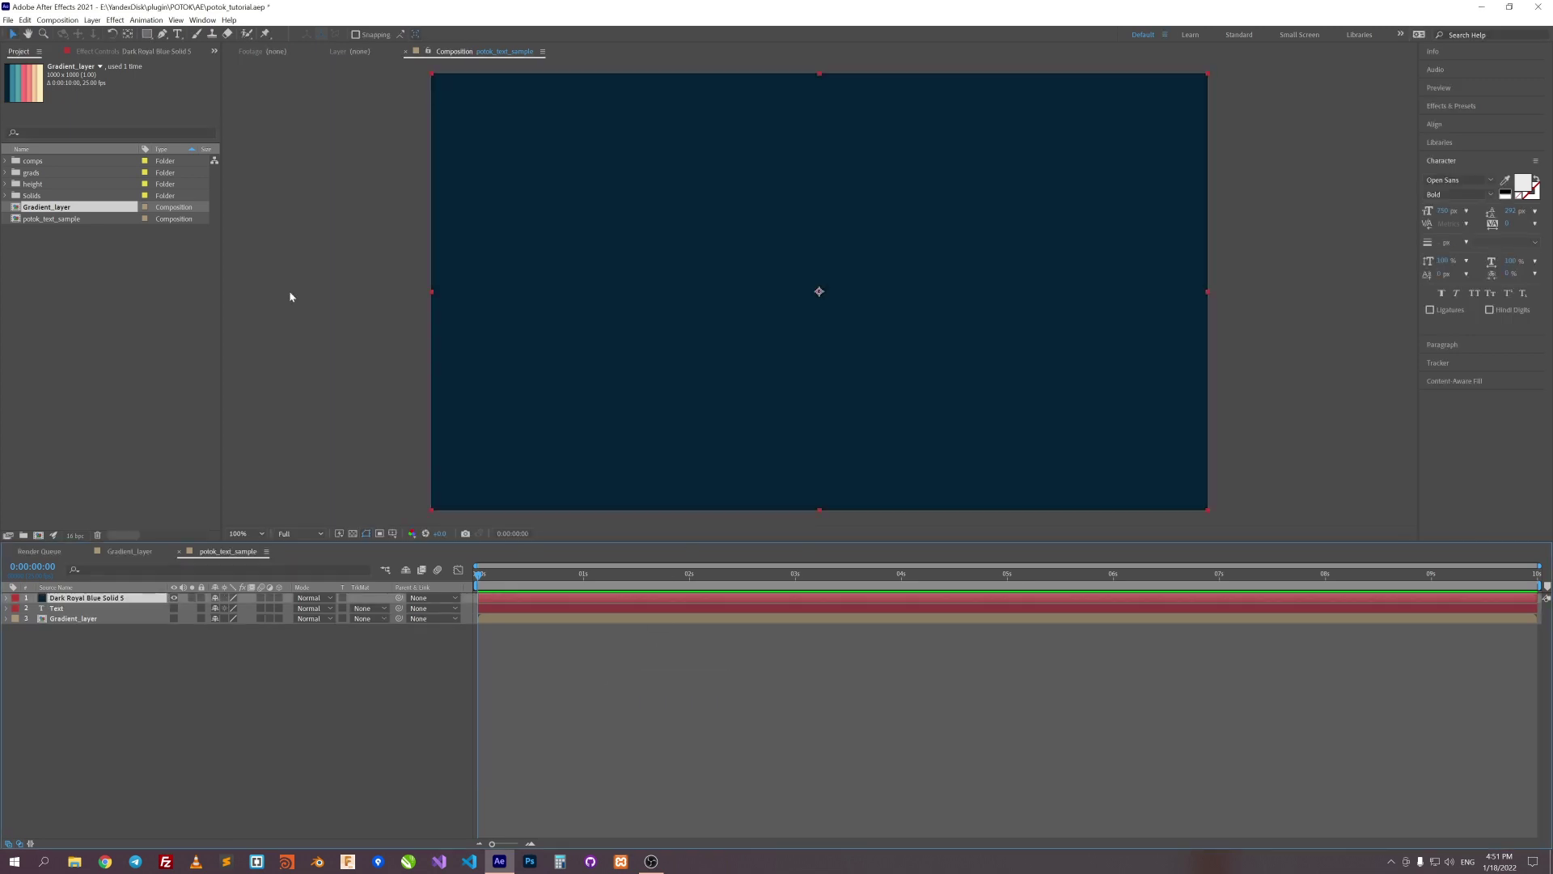
pyautogui.click(119, 52)
pyautogui.rightClick(103, 114)
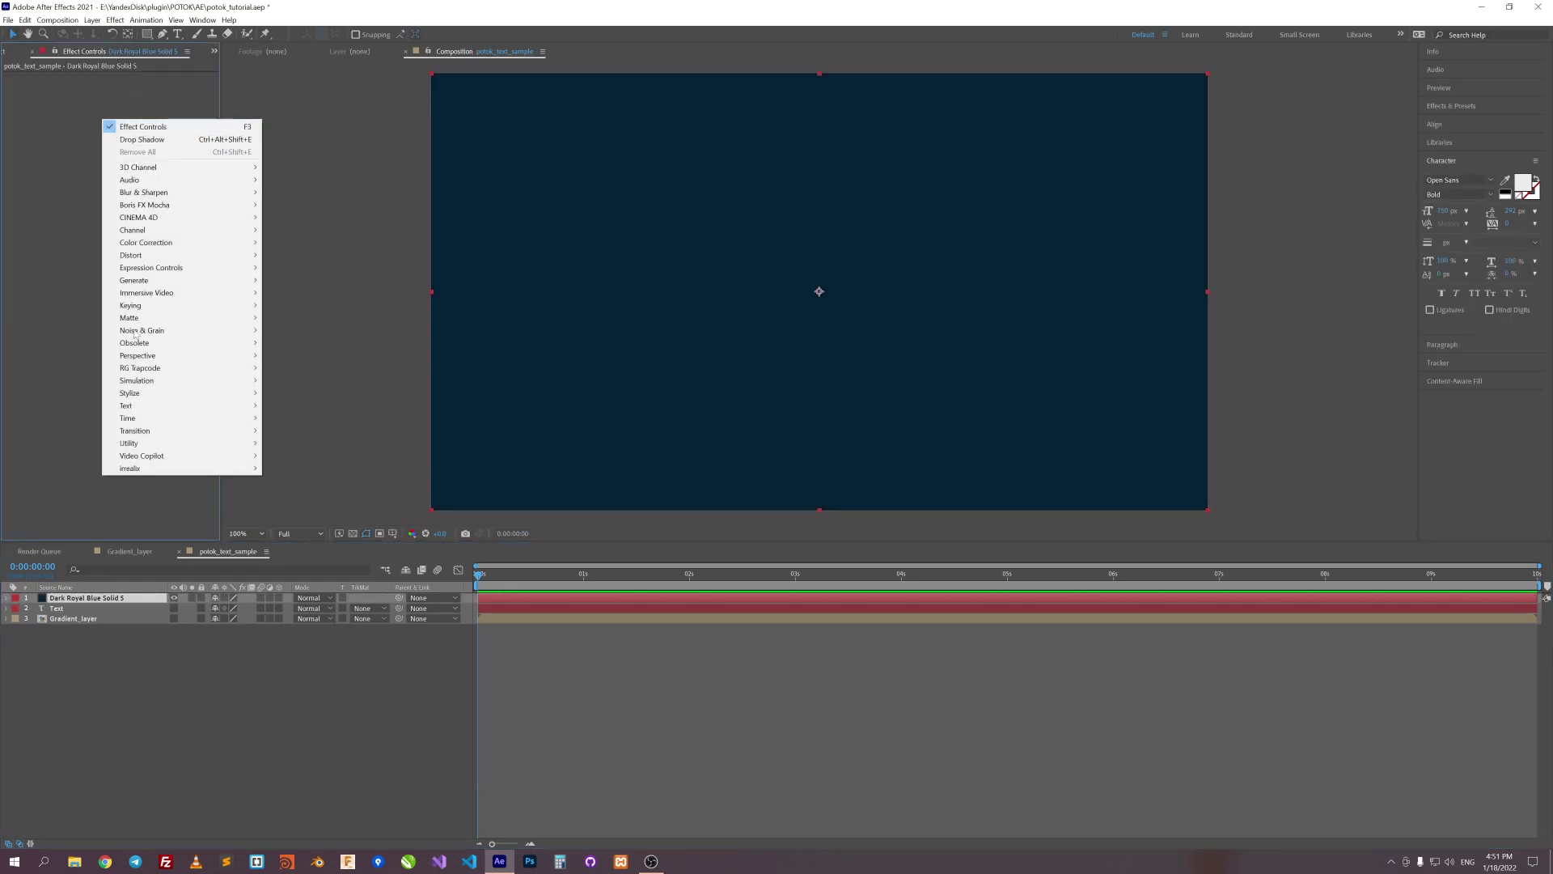
pyautogui.click(286, 468)
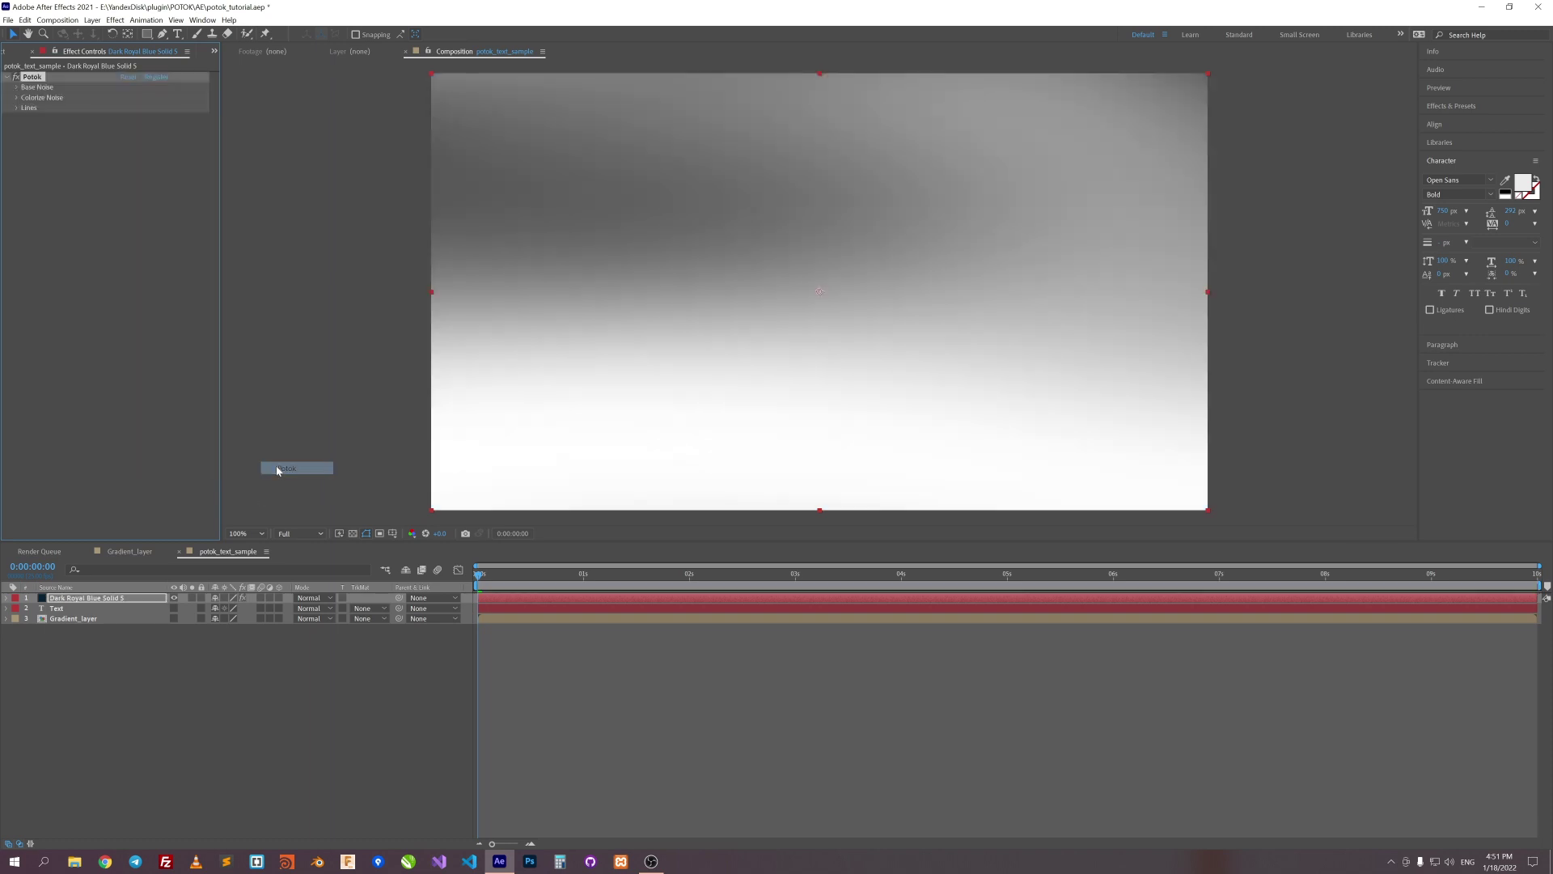
# Set Potok's Colorize Mode to Gradient From Layer using Gradient_layer
pyautogui.click(16, 98)
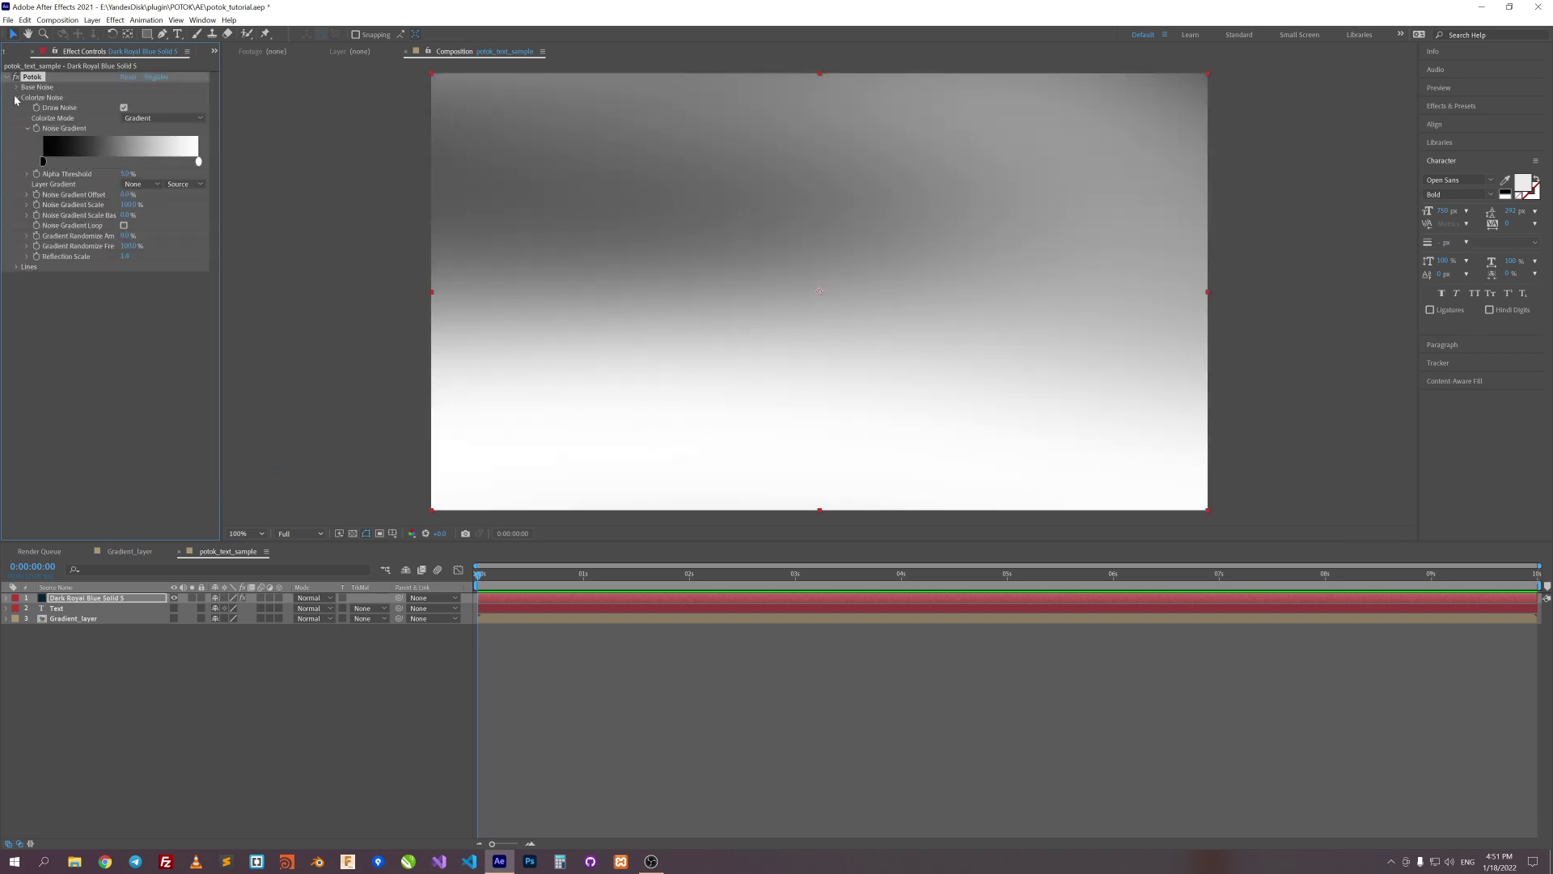
pyautogui.click(162, 119)
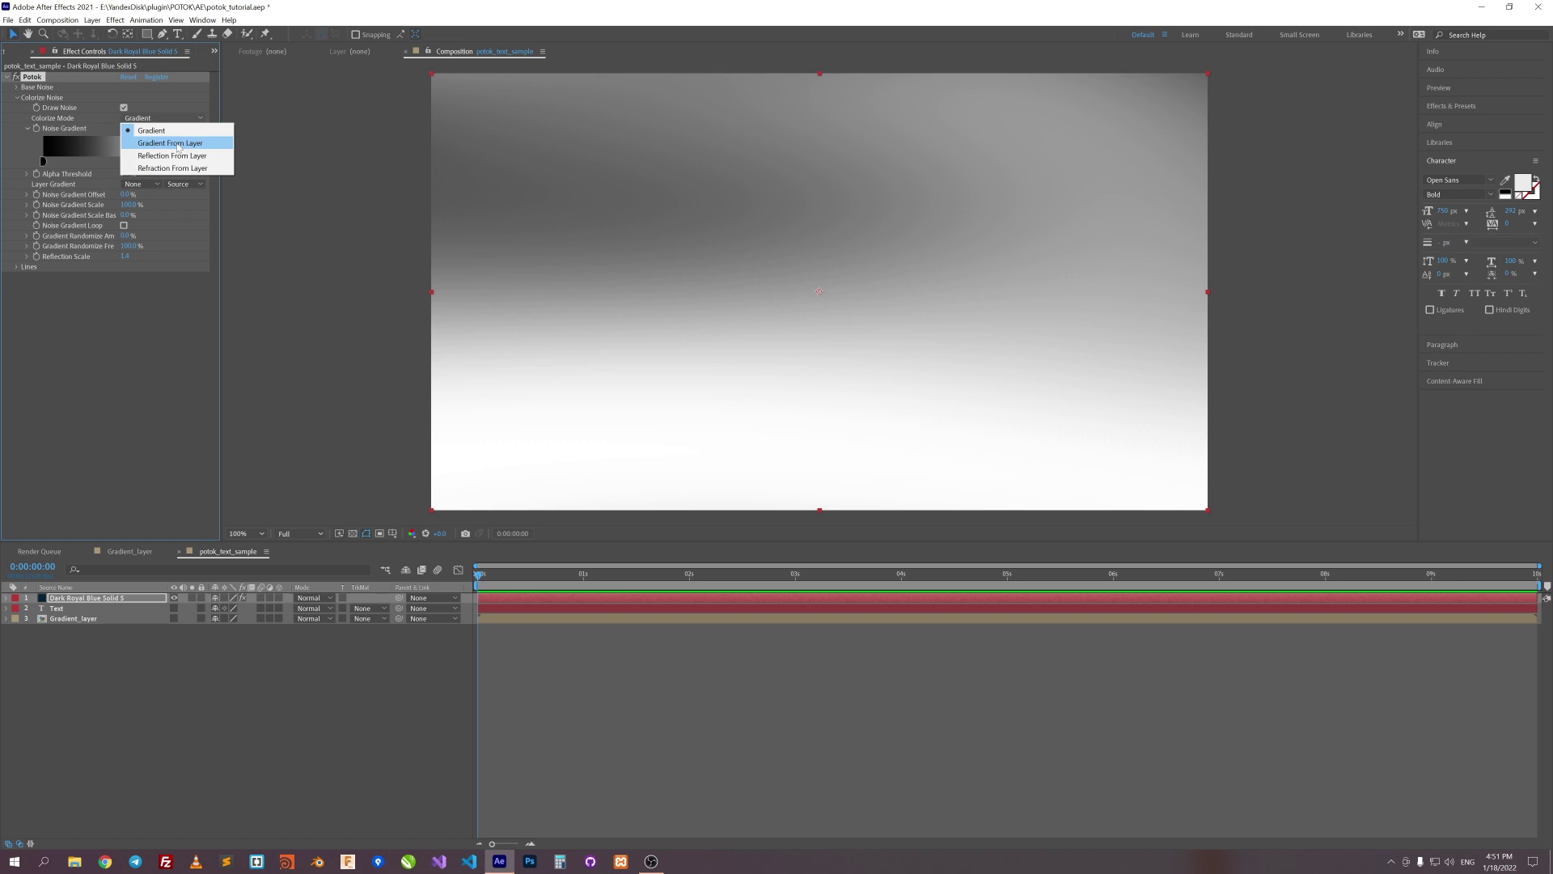
pyautogui.click(178, 143)
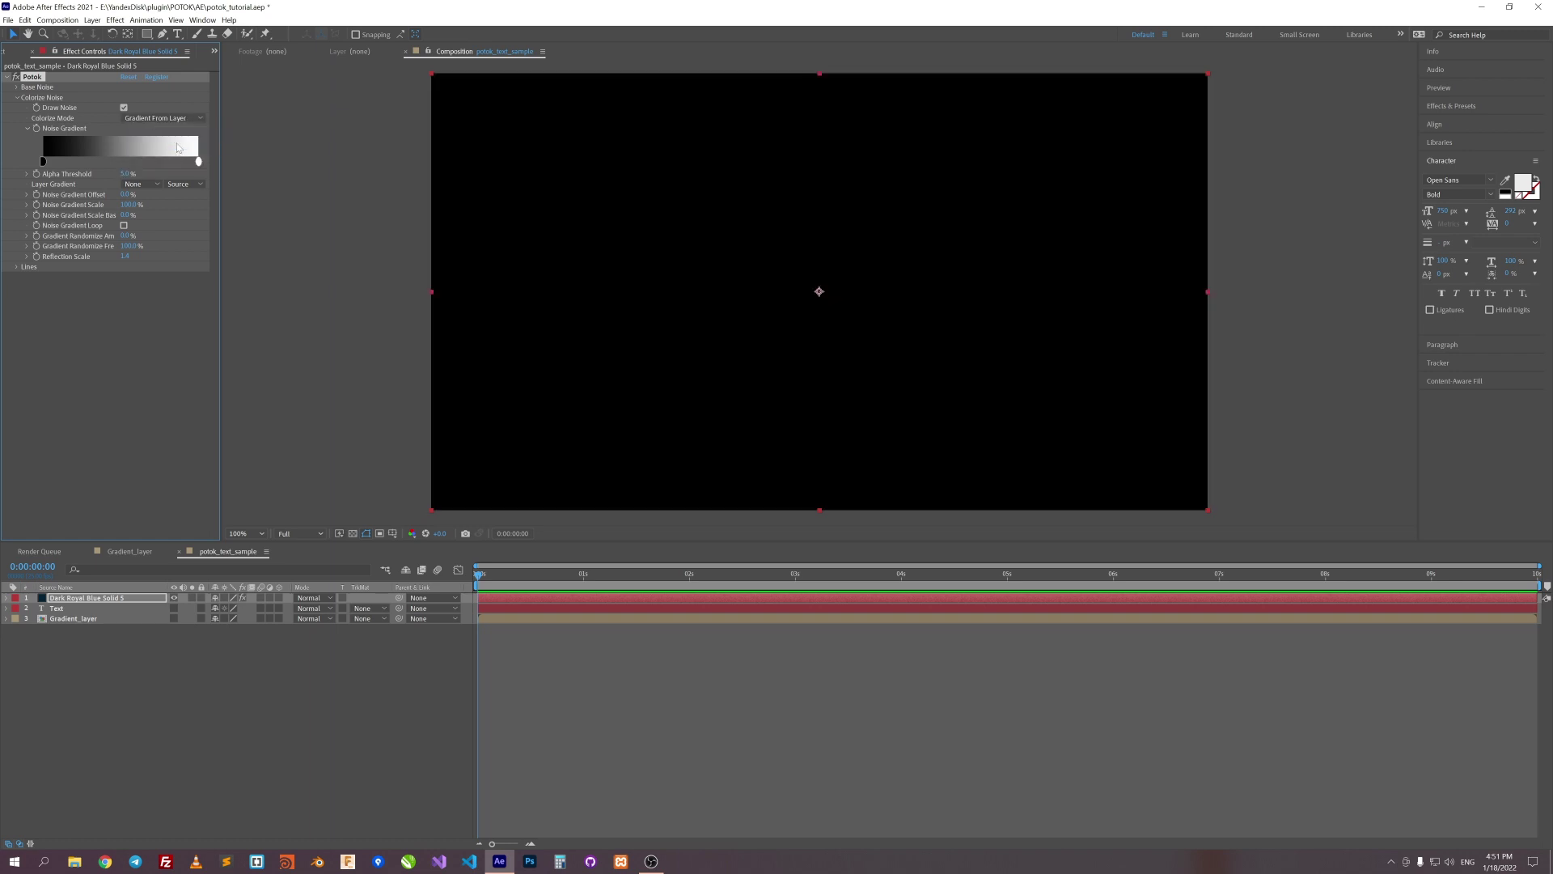
pyautogui.click(131, 184)
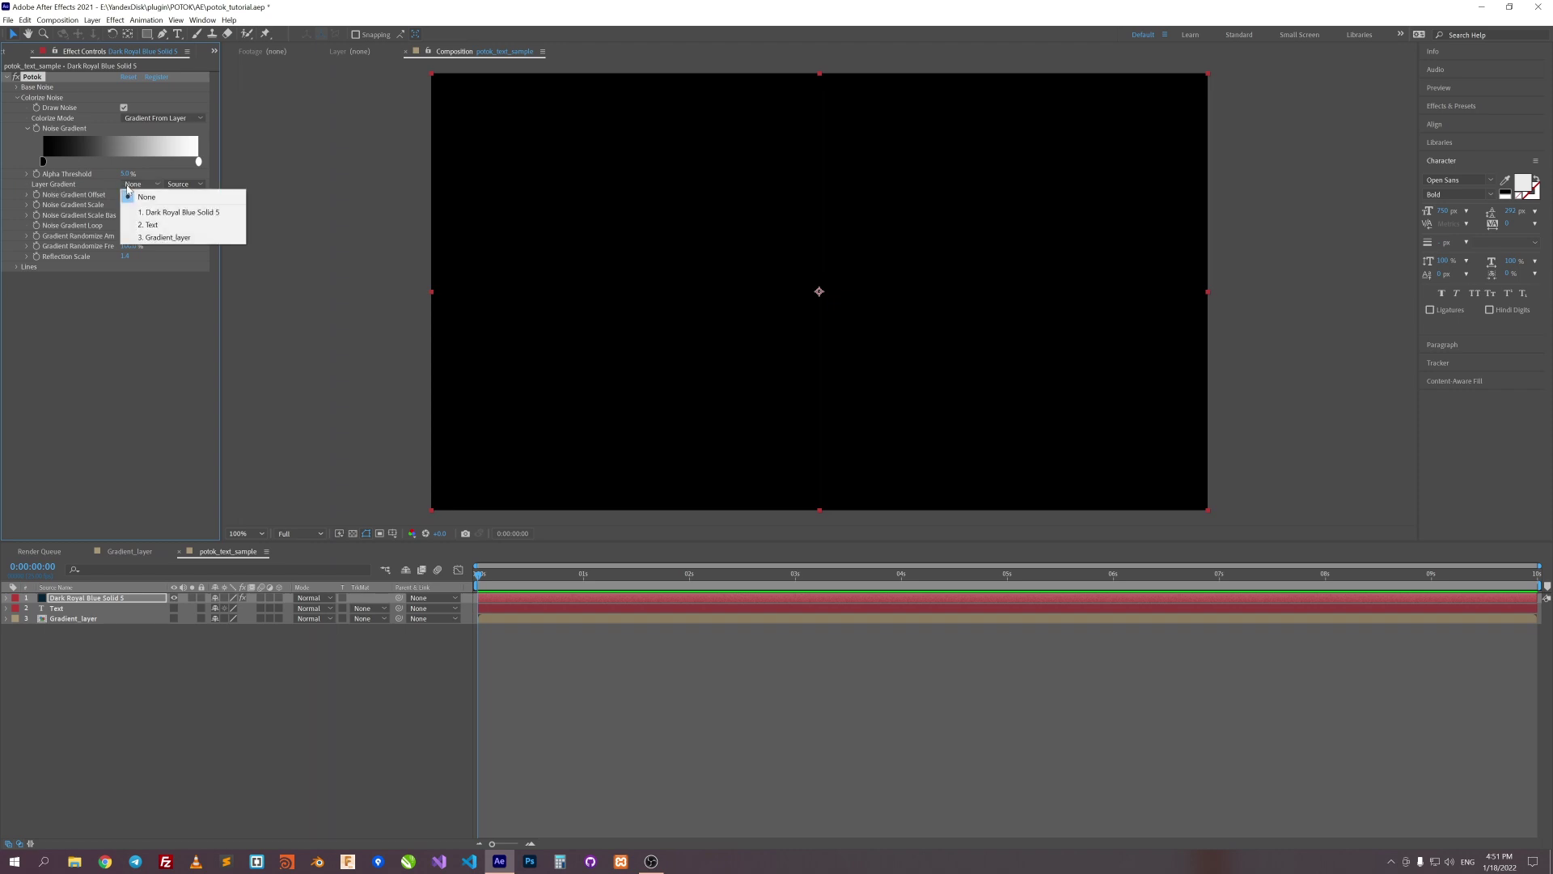
pyautogui.click(180, 238)
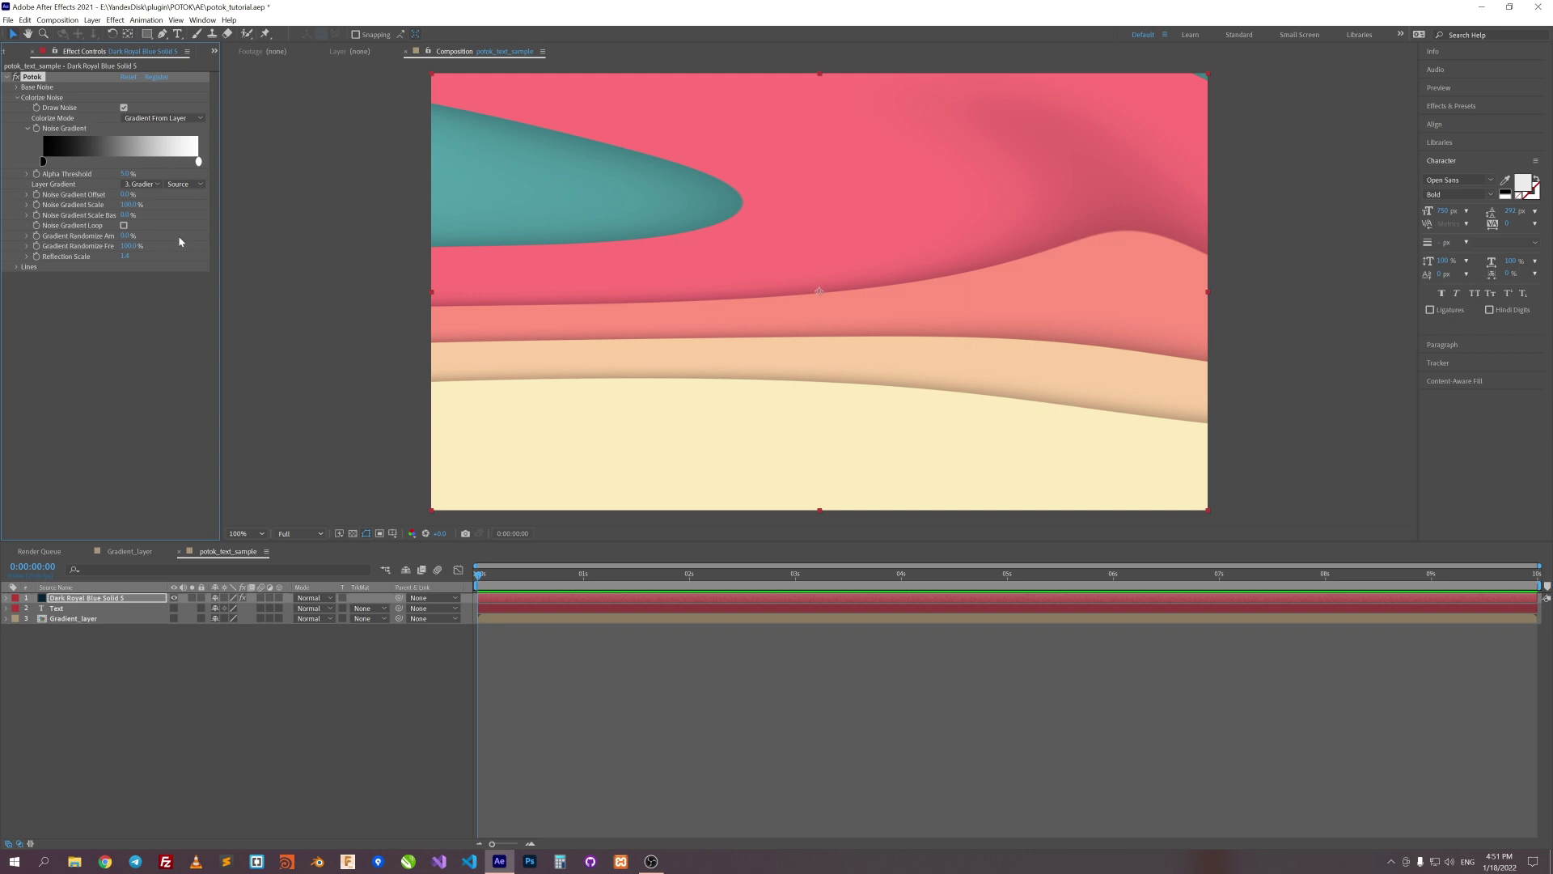
# Set Potok Base Noise Scale to 50 and Complexity to 3
pyautogui.click(16, 87)
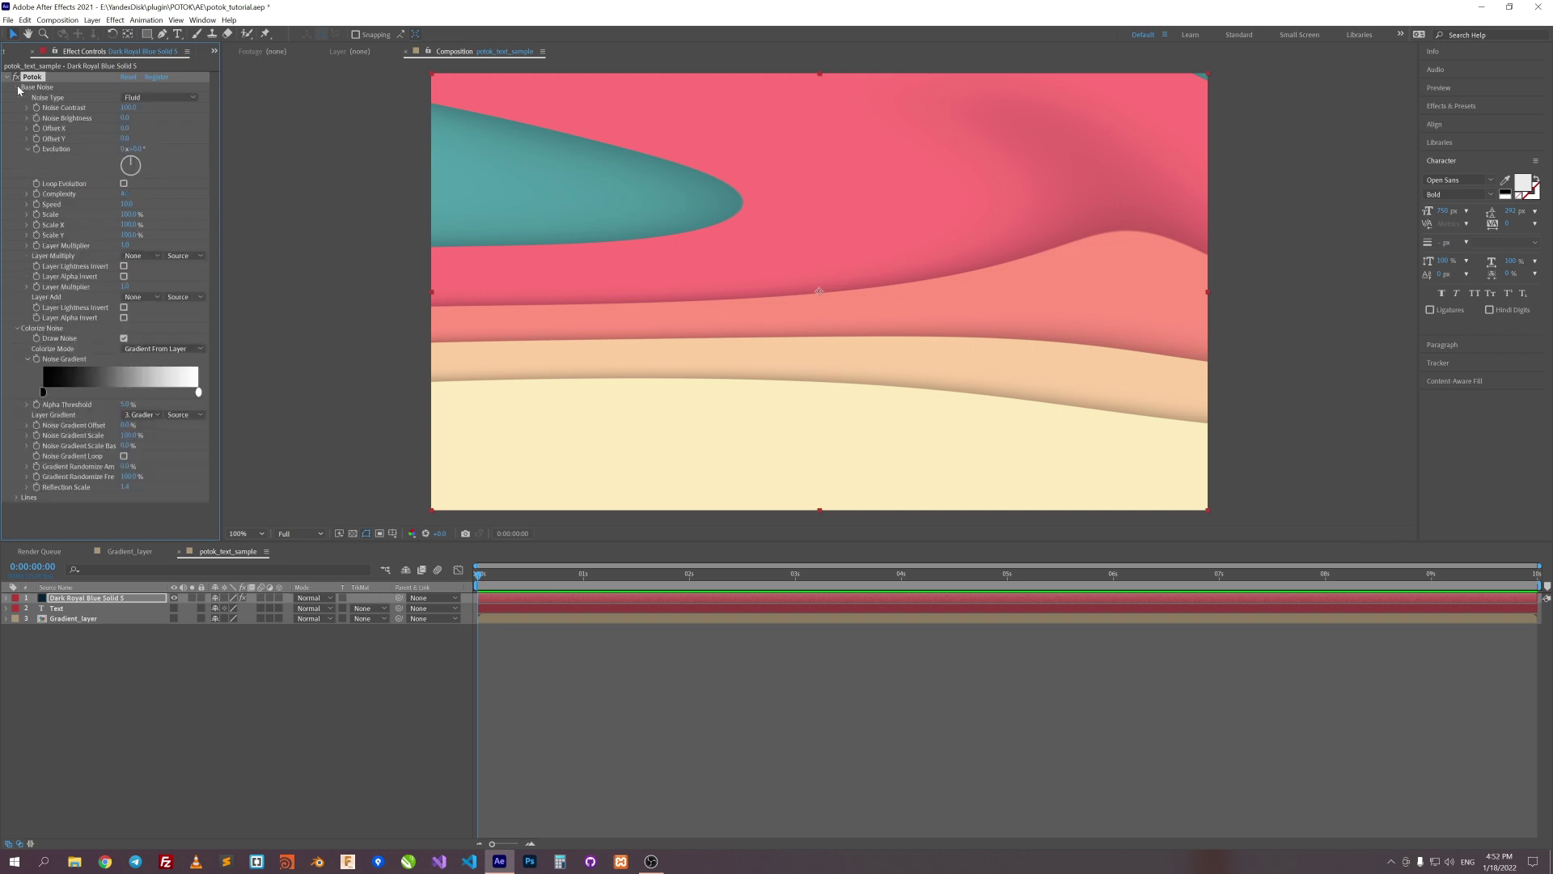
pyautogui.click(130, 215)
pyautogui.write('50')
pyautogui.press('Return')
pyautogui.click(126, 194)
pyautogui.write('3')
pyautogui.press('Return')
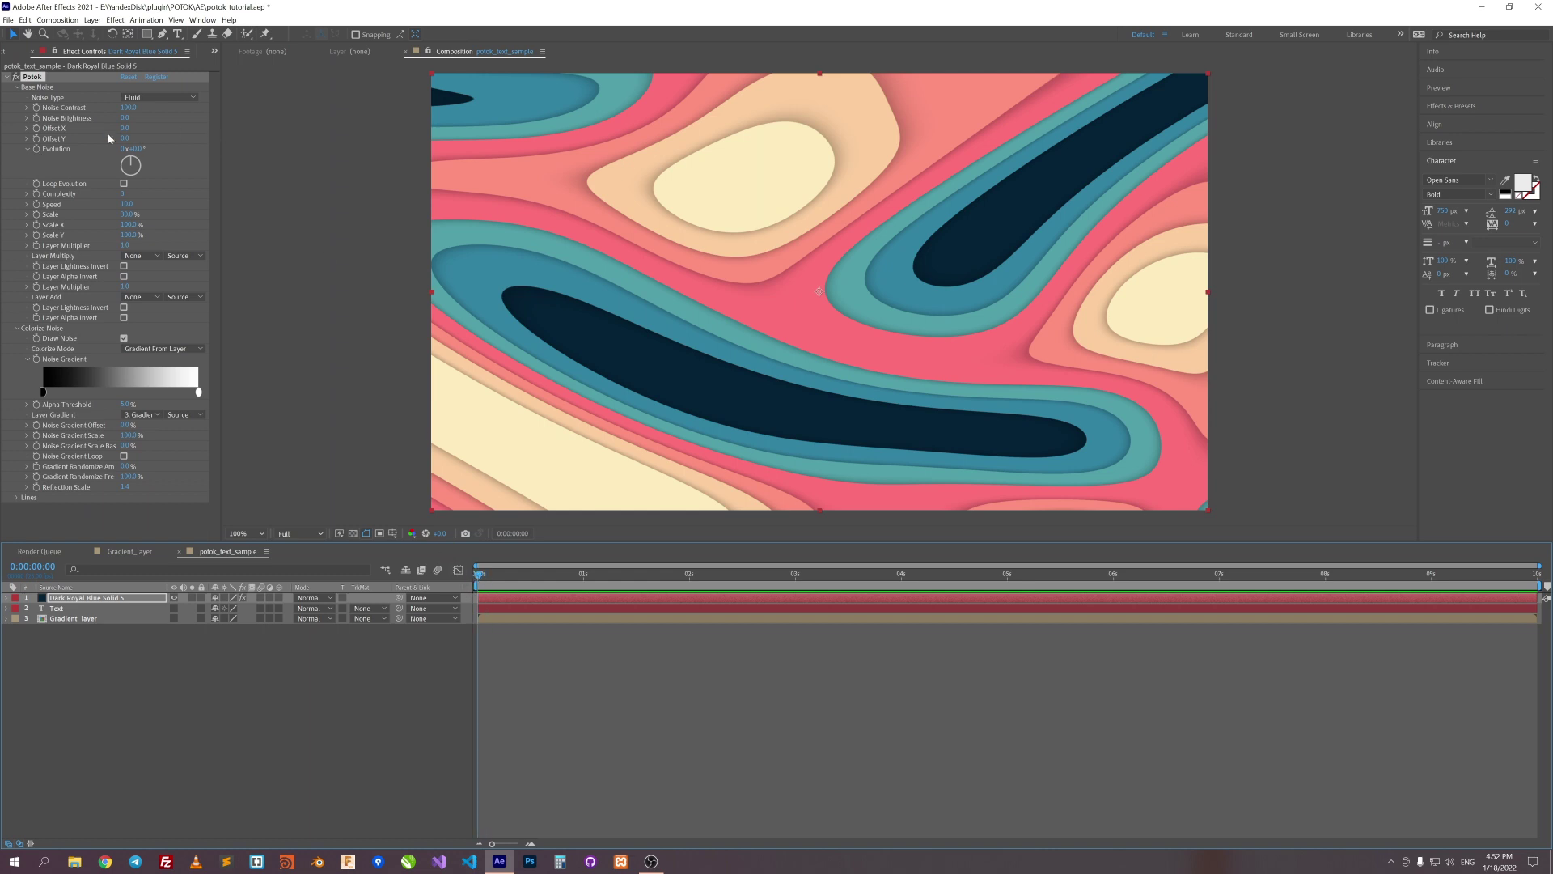
# Keyframe Evolution to 5 revolutions at the end, enable Loop Evolution, and preview
pyautogui.click(86, 151)
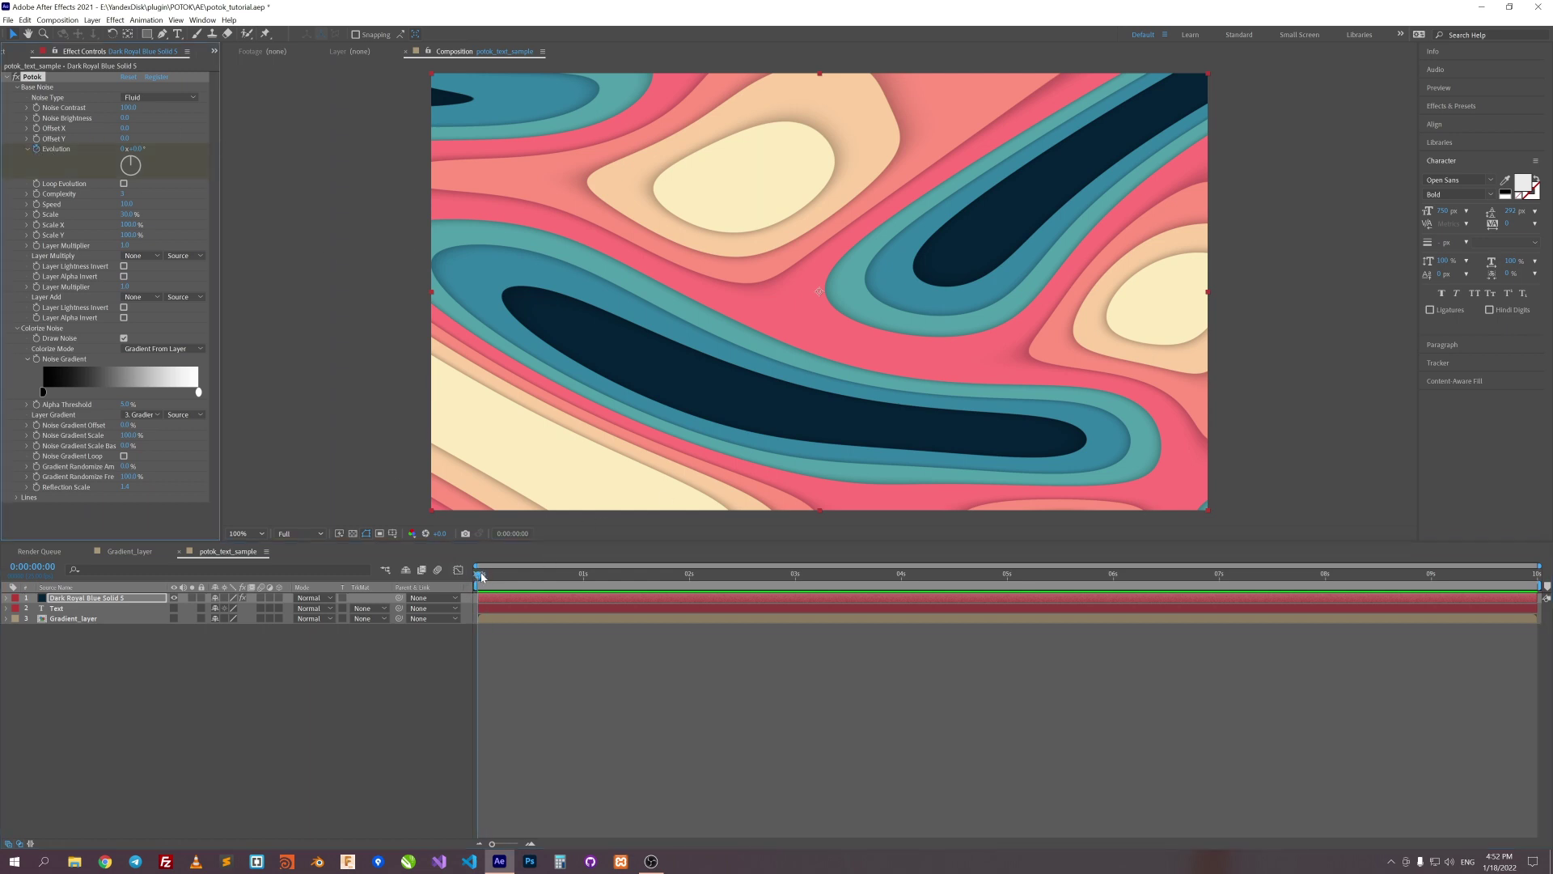
pyautogui.moveTo(483, 576); pyautogui.dragTo(1535, 576)
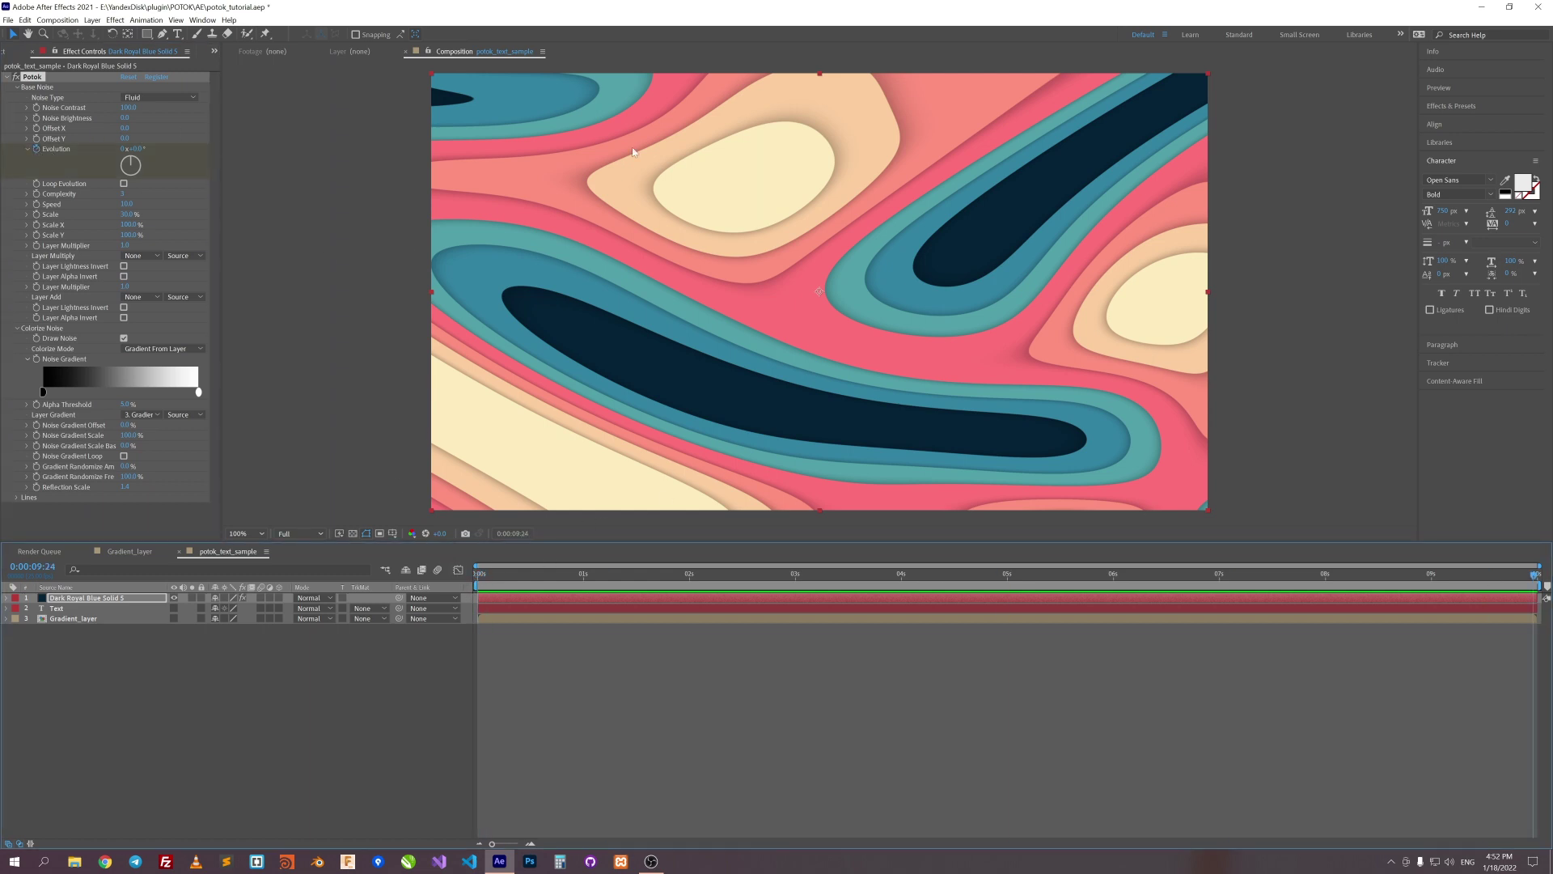
pyautogui.click(123, 149)
pyautogui.write('5')
pyautogui.press('Return')
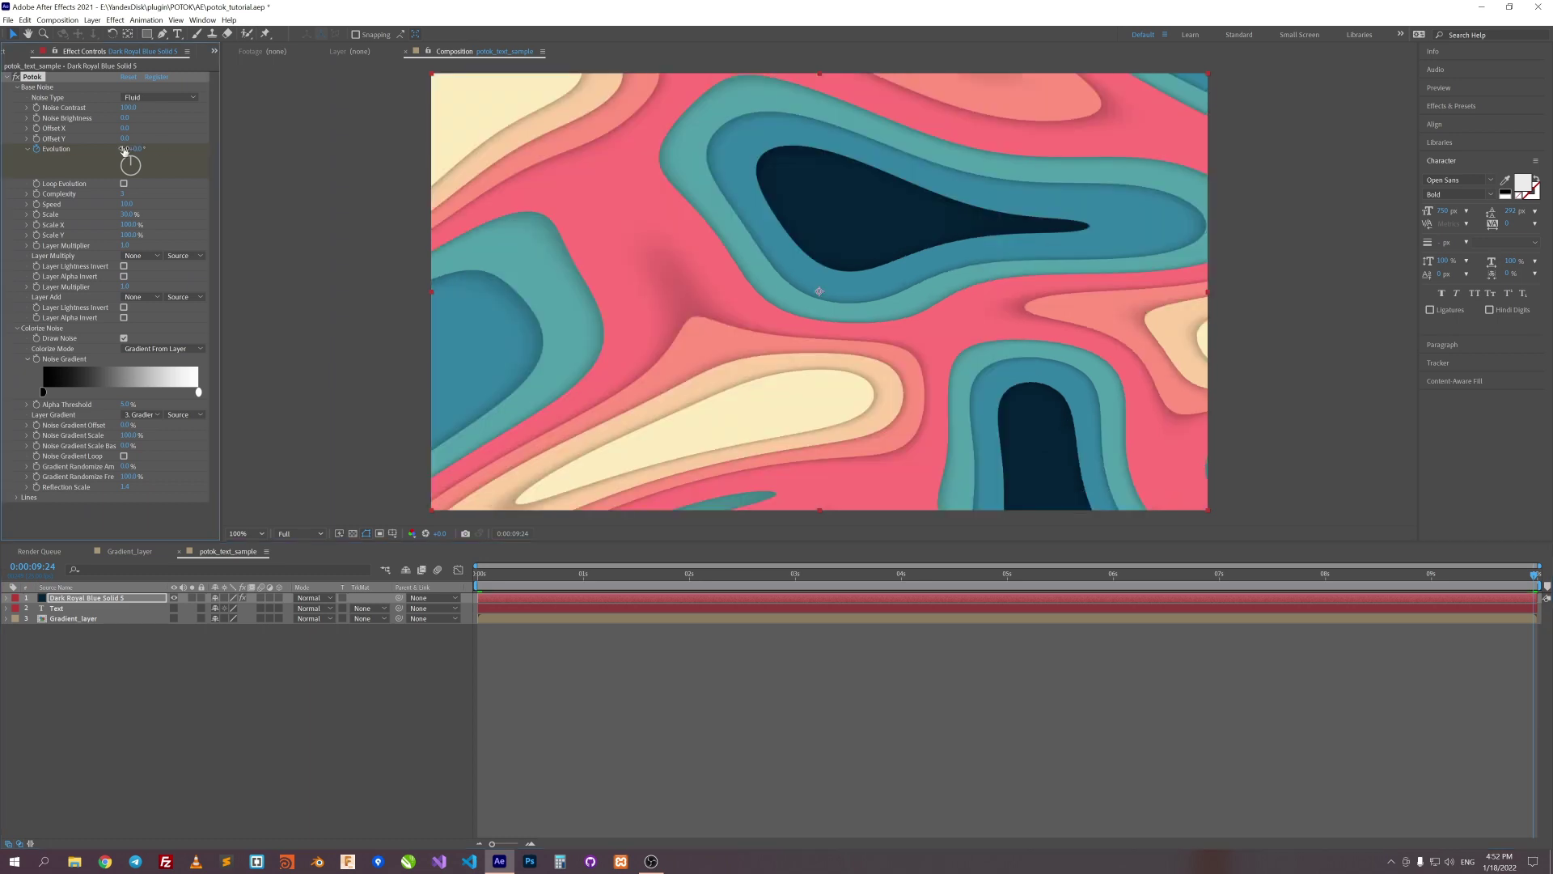
pyautogui.click(124, 183)
pyautogui.click(505, 579)
pyautogui.moveTo(509, 584); pyautogui.dragTo(455, 628)
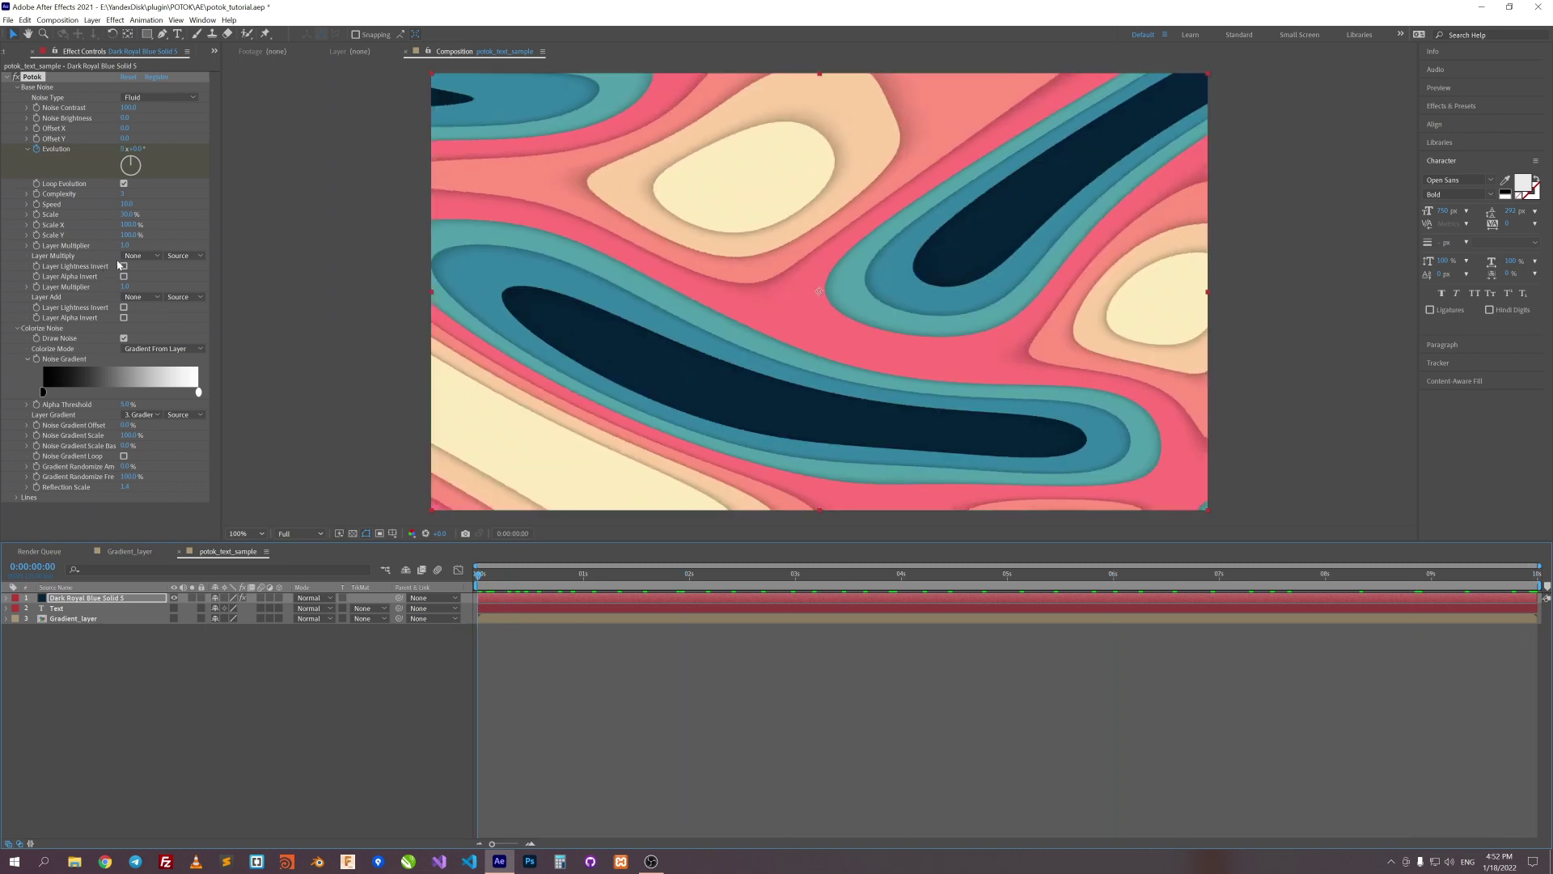
# Set Potok Scale Y to 1200% and Layer Multiply to 2. Text, then preview
pyautogui.click(128, 235)
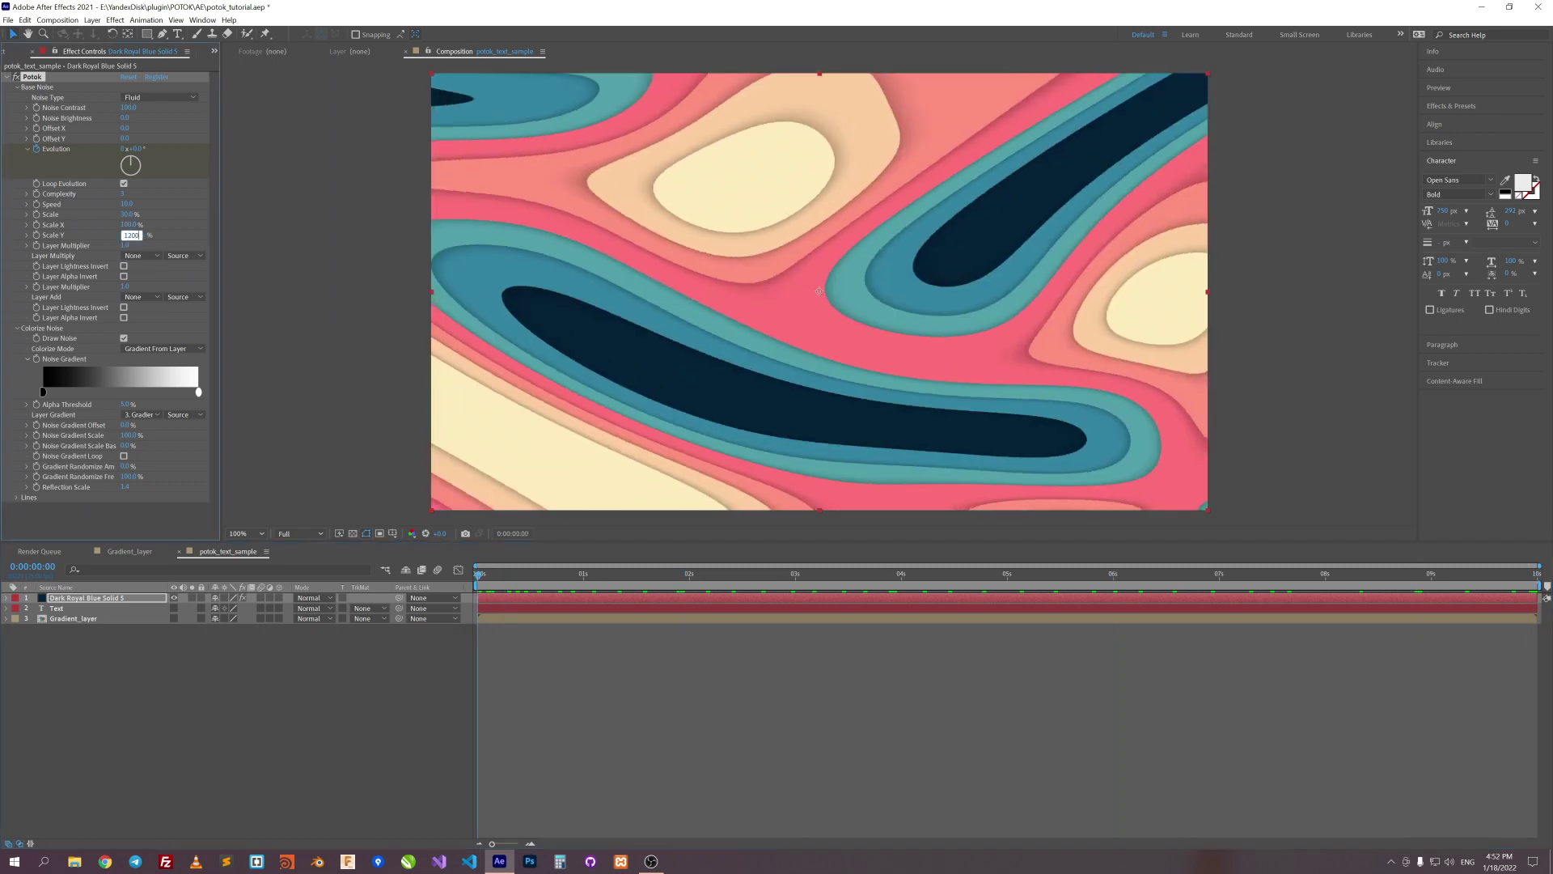
pyautogui.write('1200')
pyautogui.press('Return')
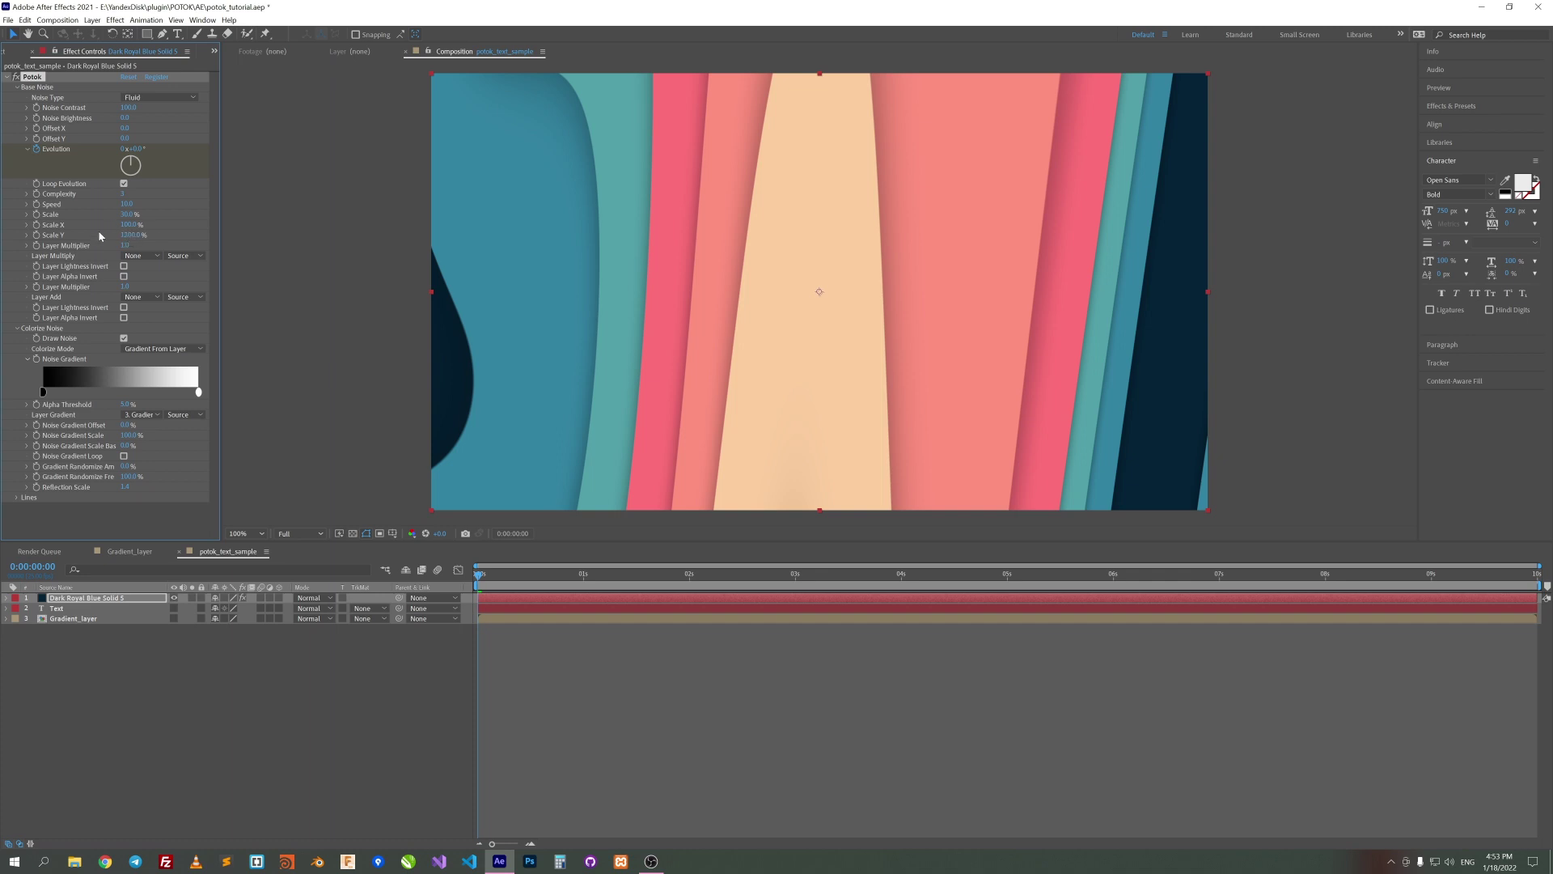
pyautogui.click(138, 256)
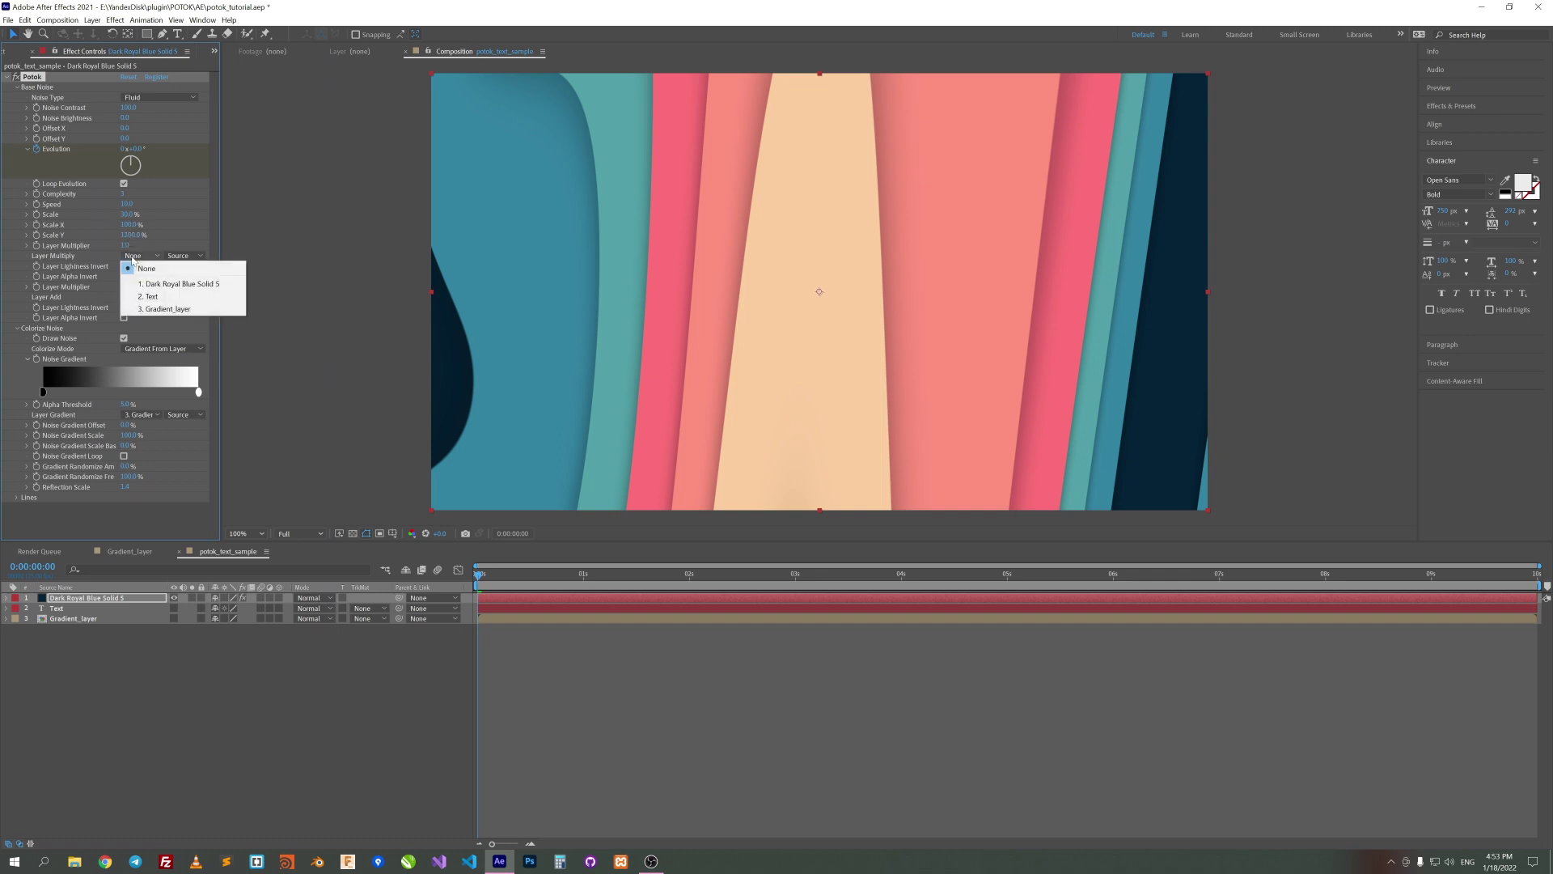
pyautogui.click(156, 297)
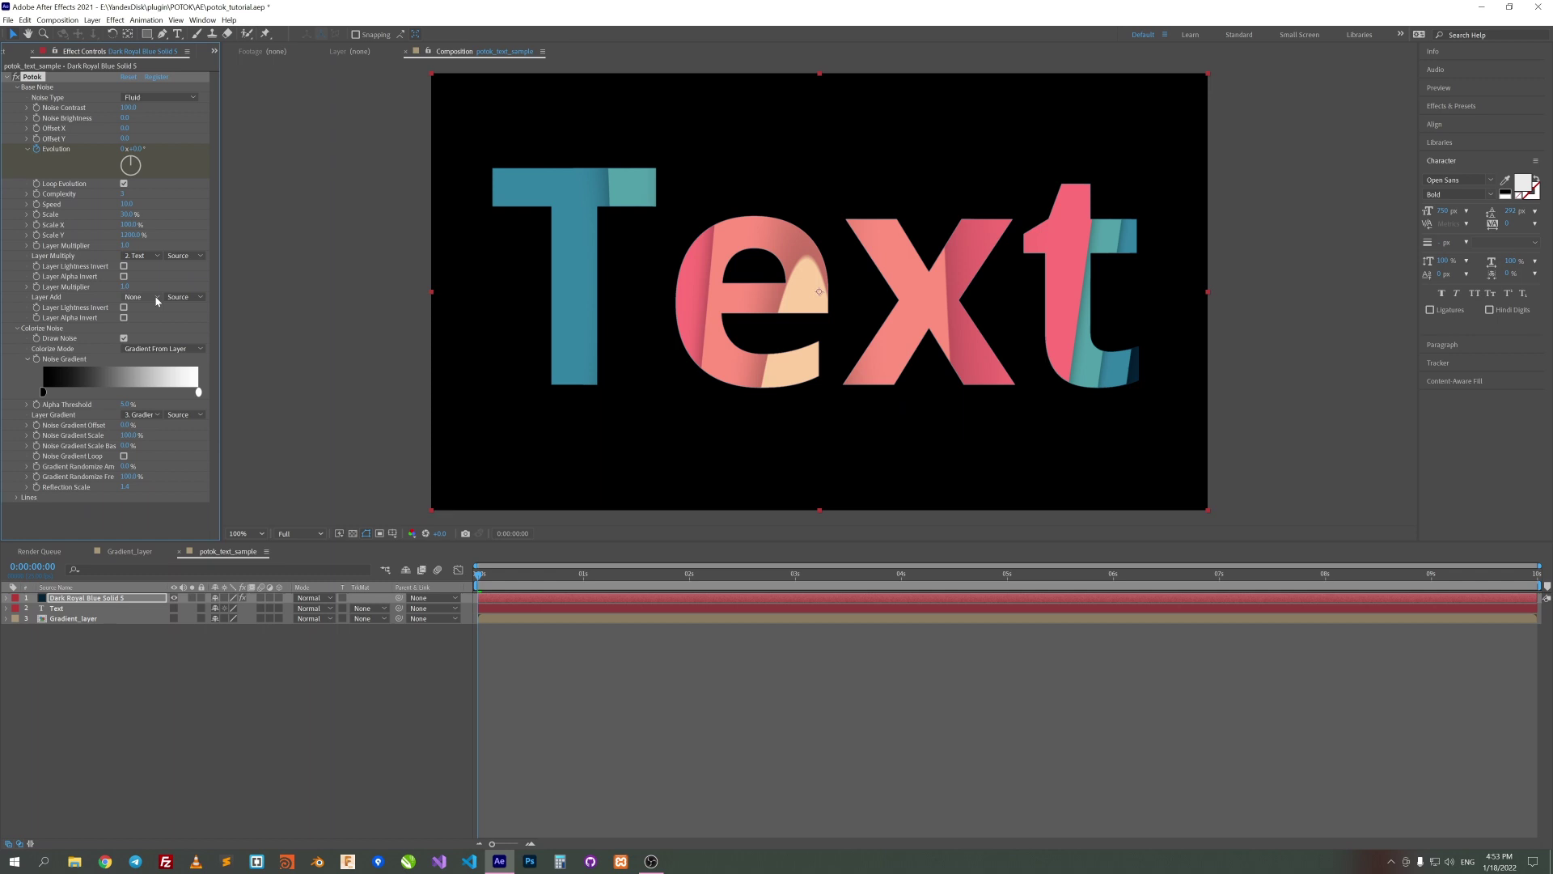
pyautogui.press('space')
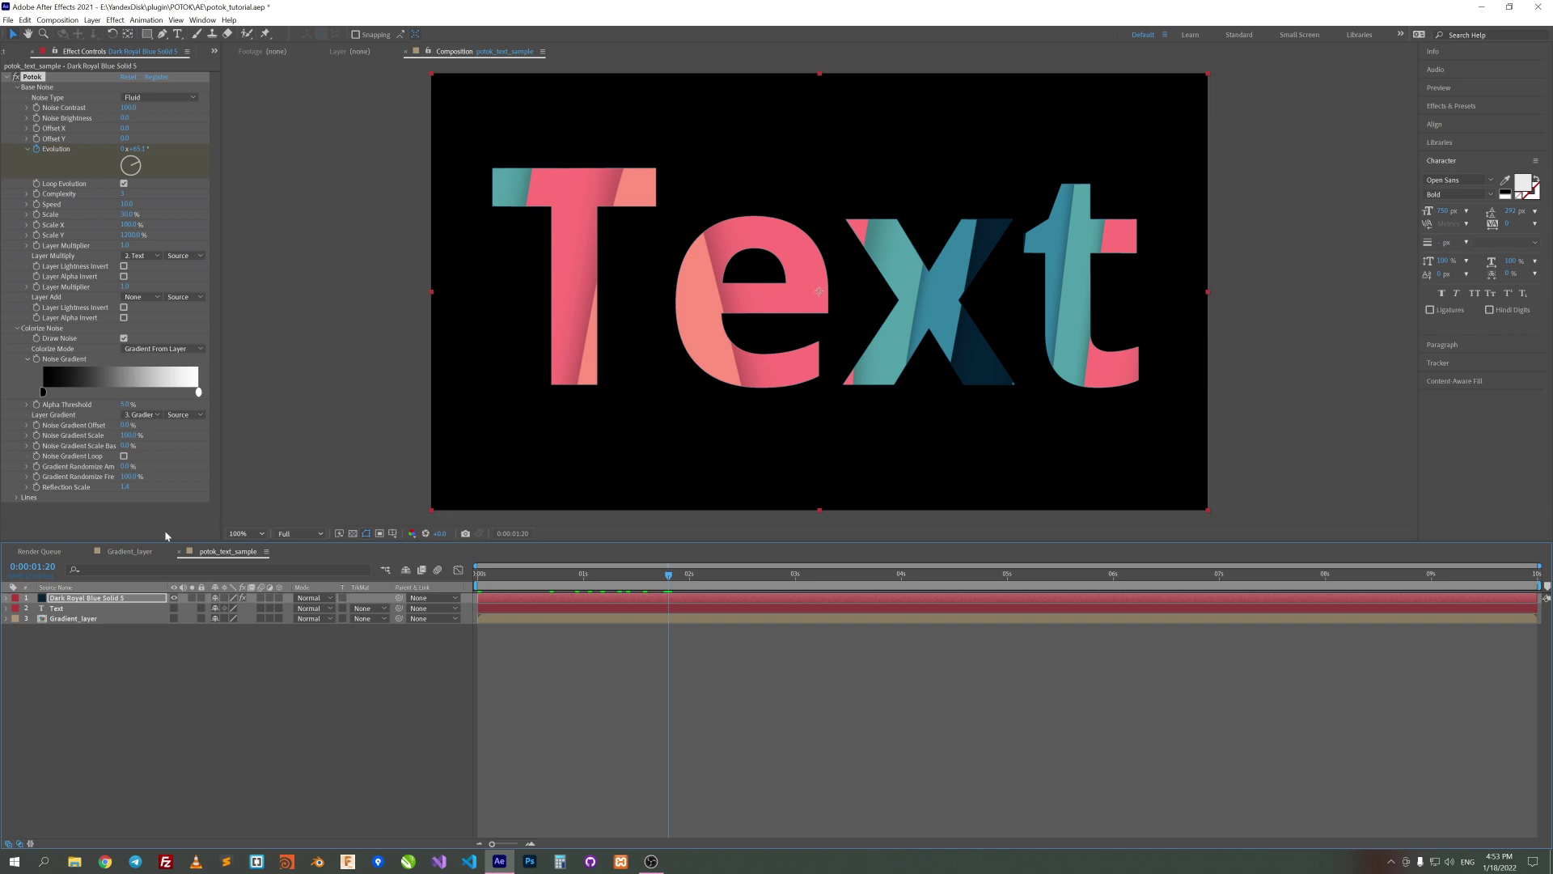
pyautogui.click(112, 610)
# Give the Text layer a Fast Box Blur with Radius 5 and Iterations 9
pyautogui.rightClick(102, 179)
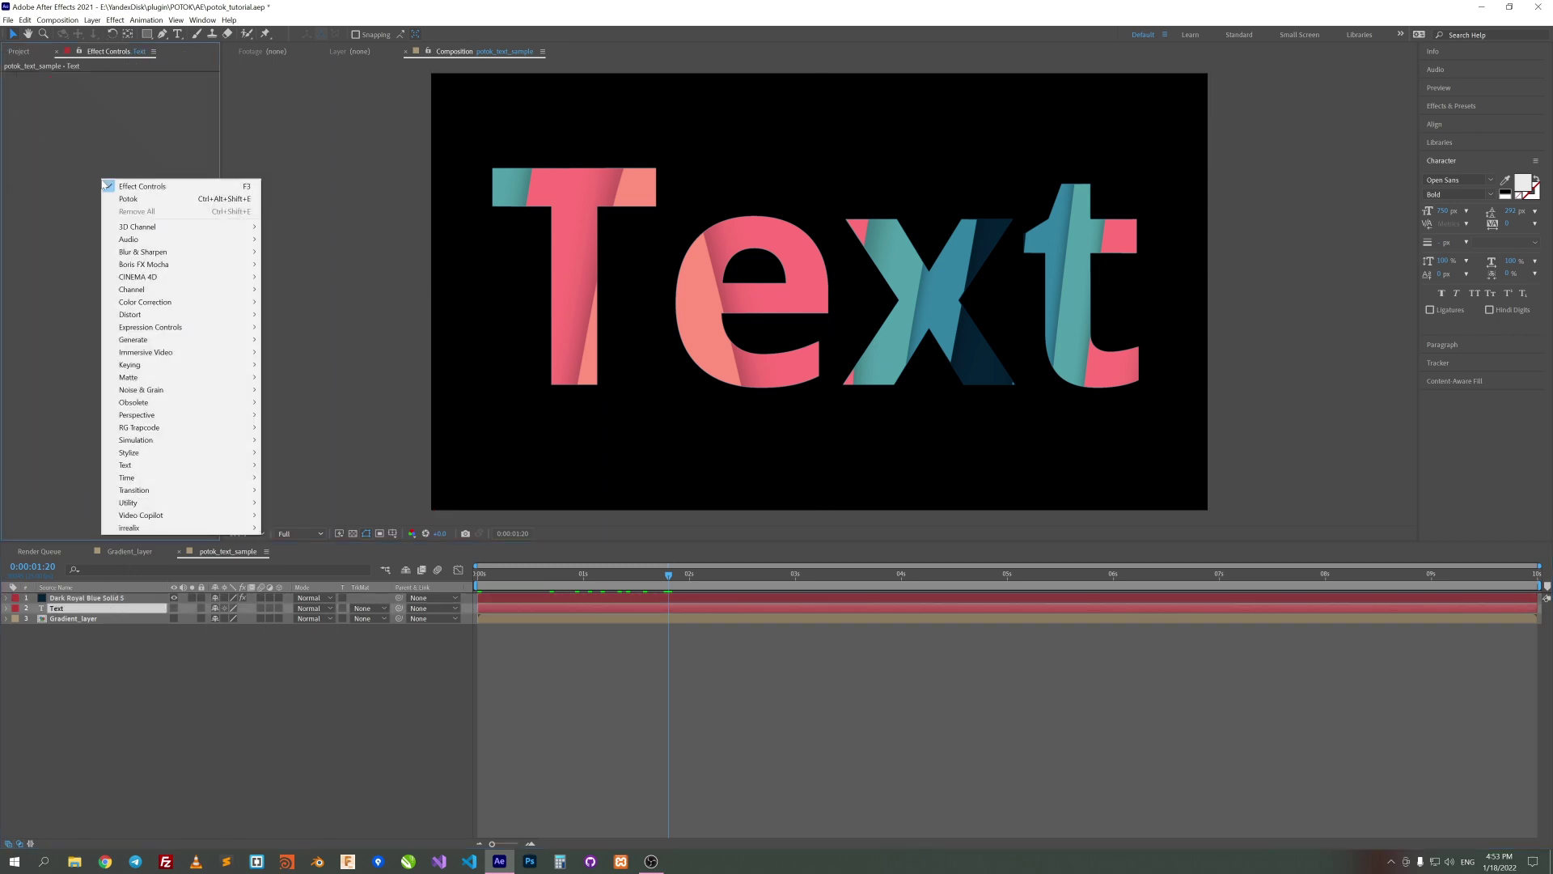
pyautogui.moveTo(139, 257)
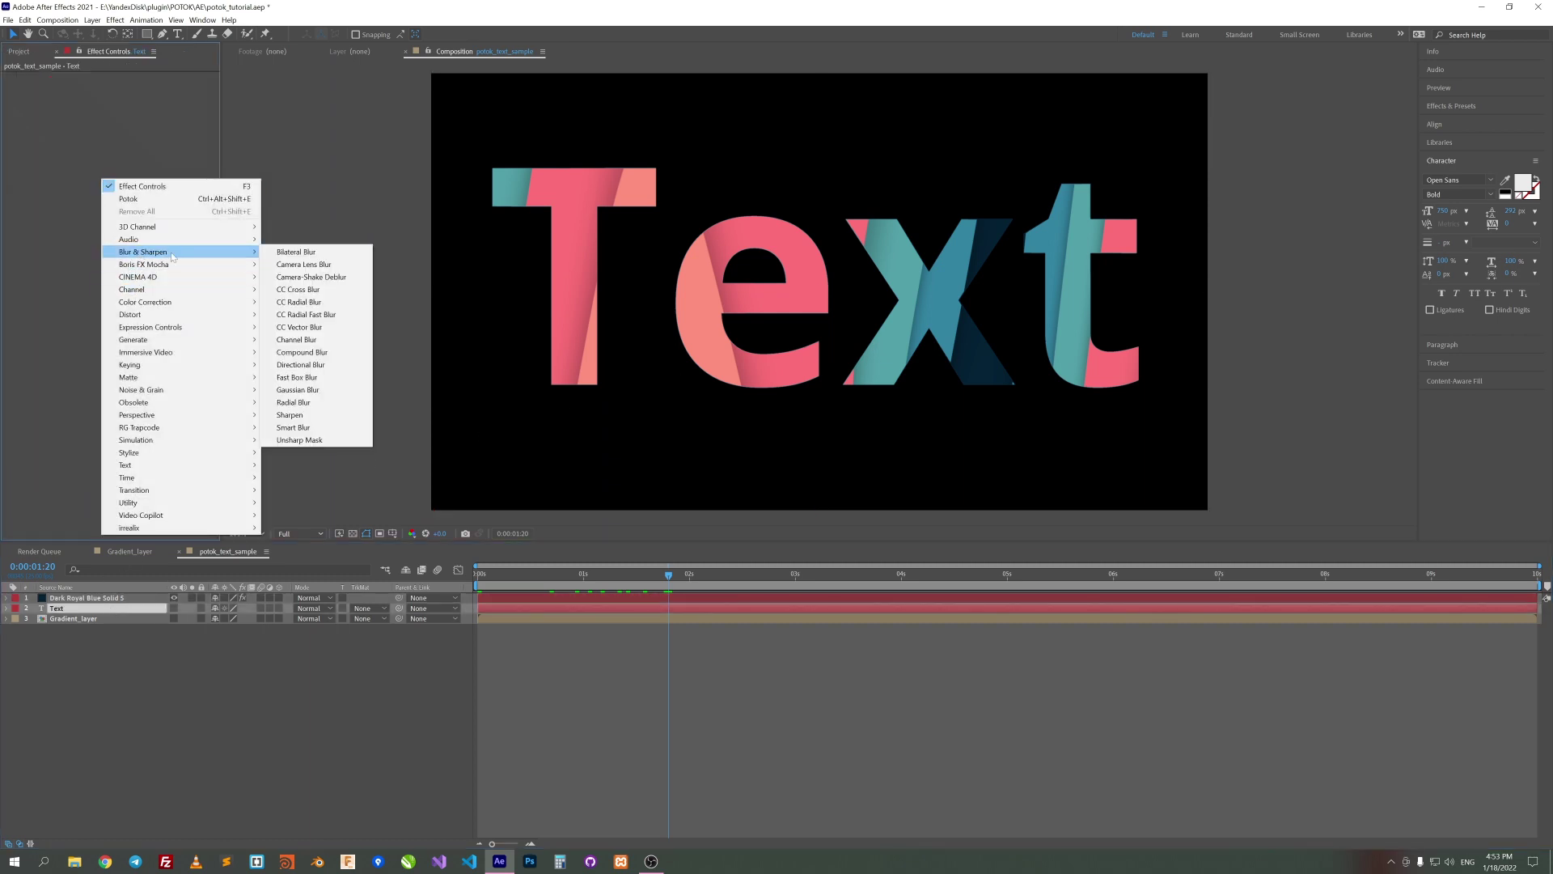
pyautogui.click(298, 377)
pyautogui.click(126, 86)
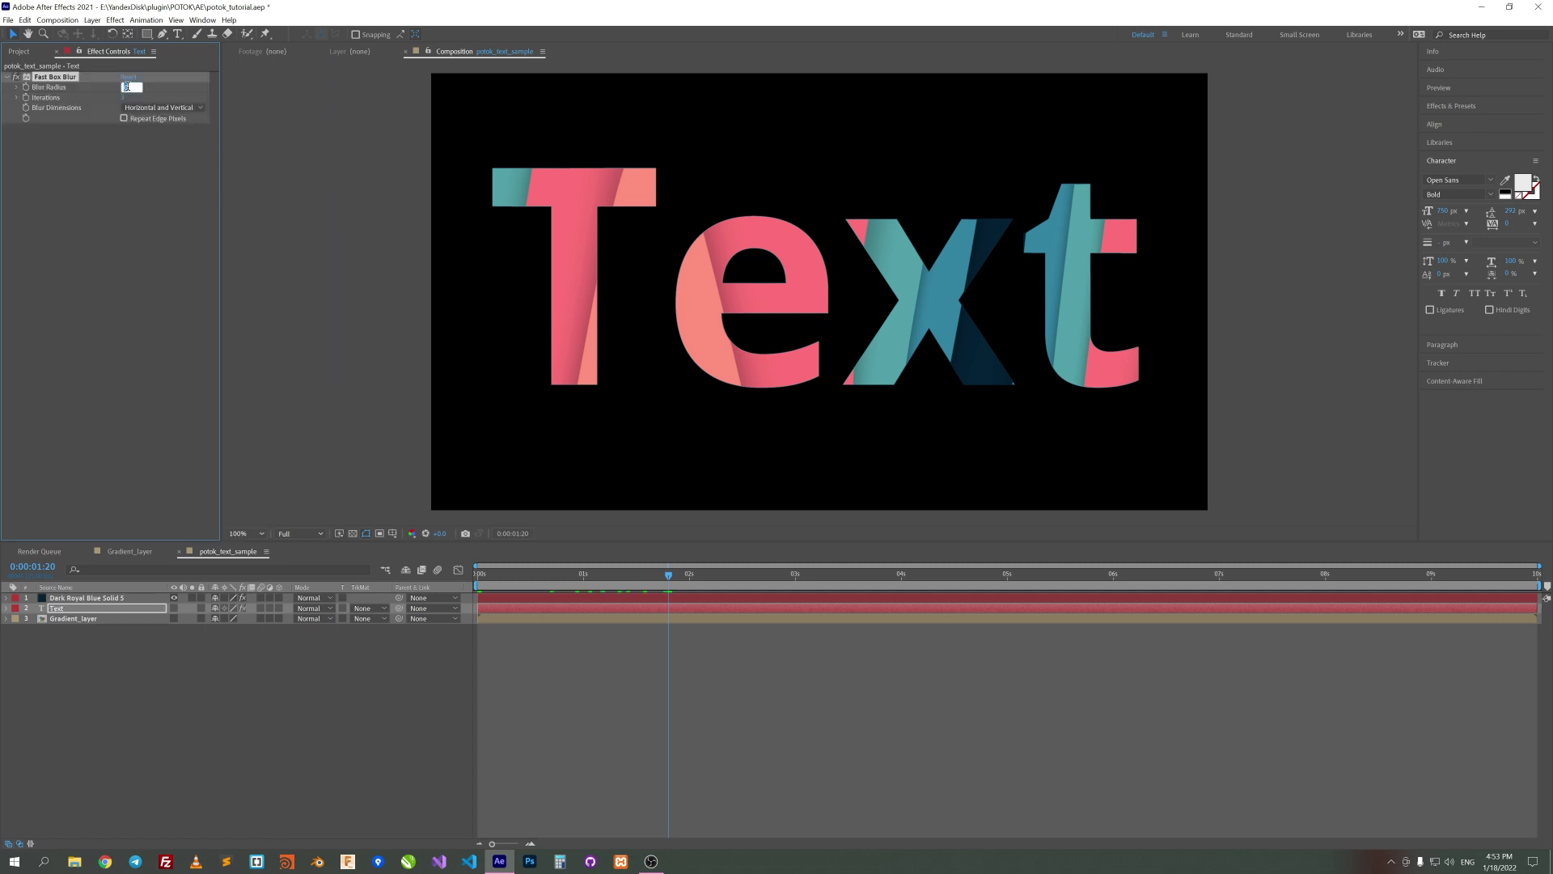
pyautogui.press('Return')
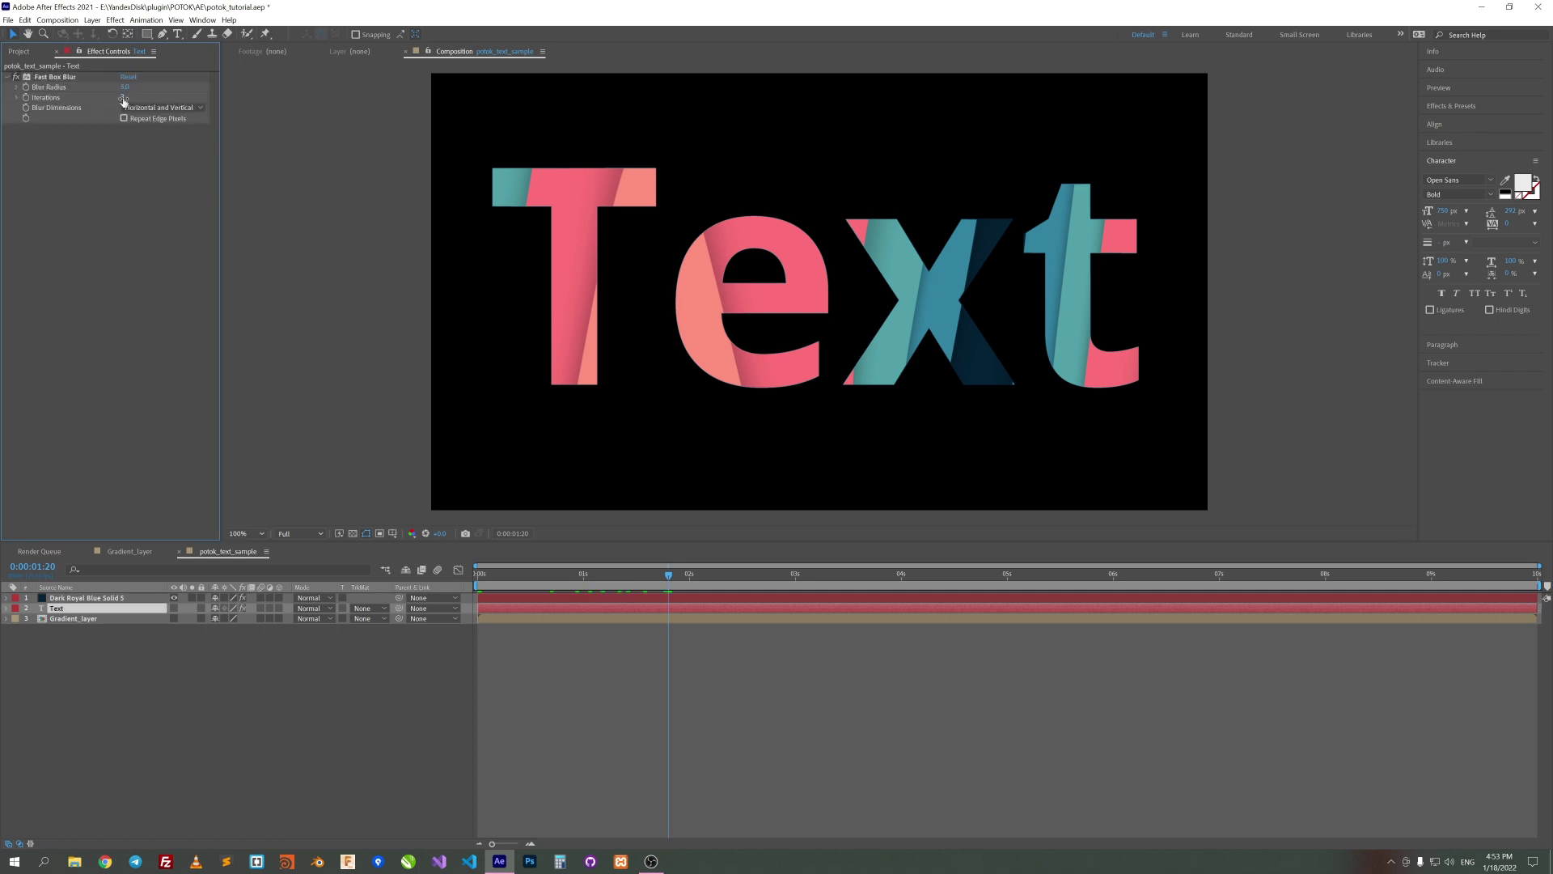
pyautogui.click(123, 98)
pyautogui.press('Return')
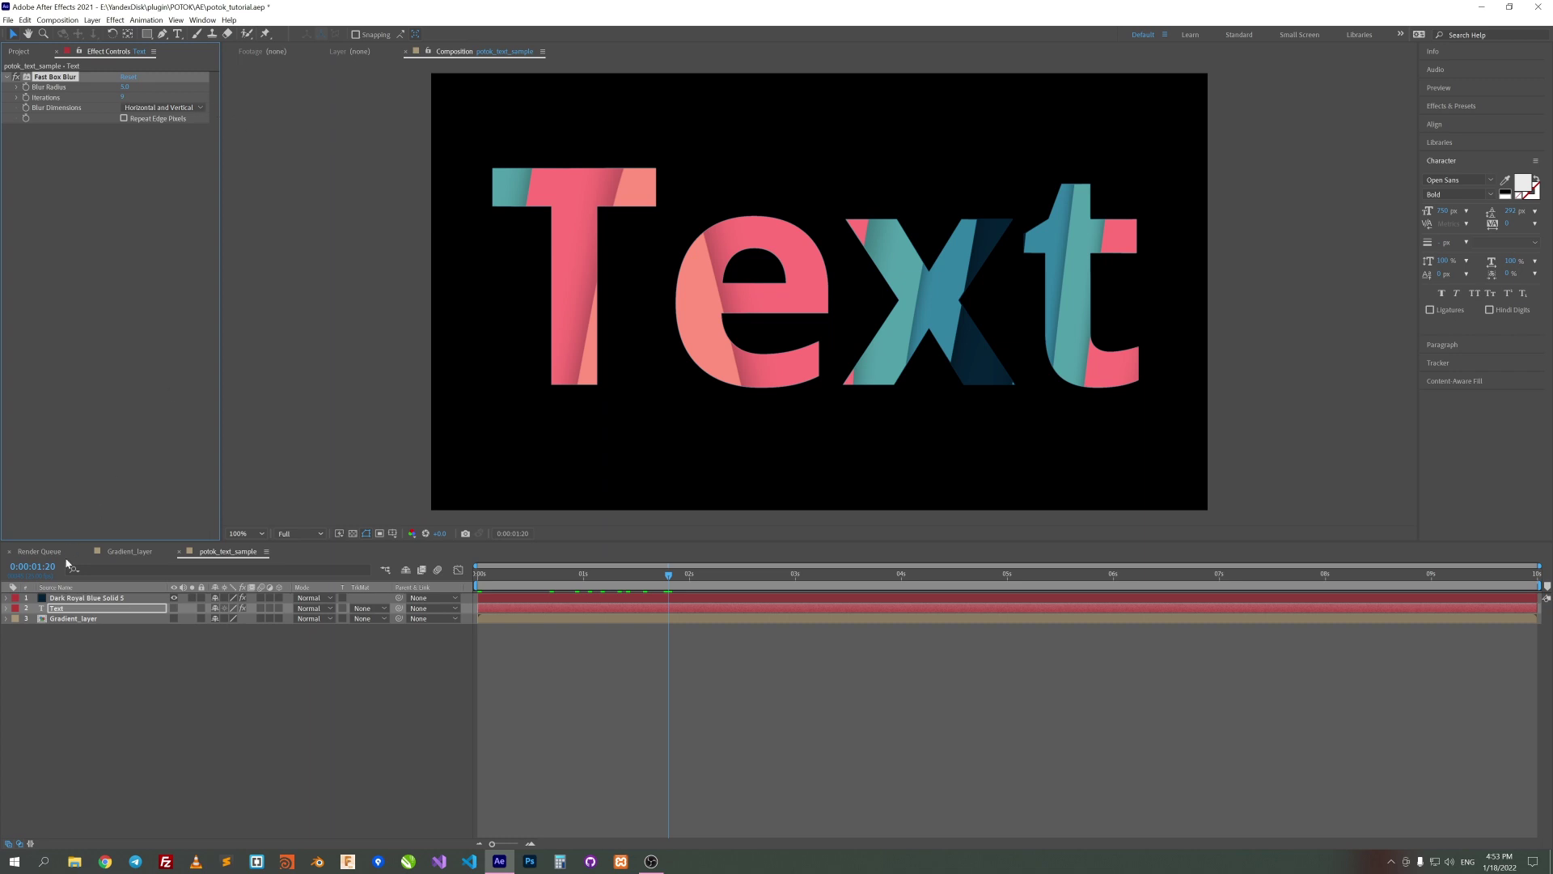
# Set the solid's Potok Layer Multiply to Effects & Masks and Alpha Threshold to 60%
pyautogui.click(87, 598)
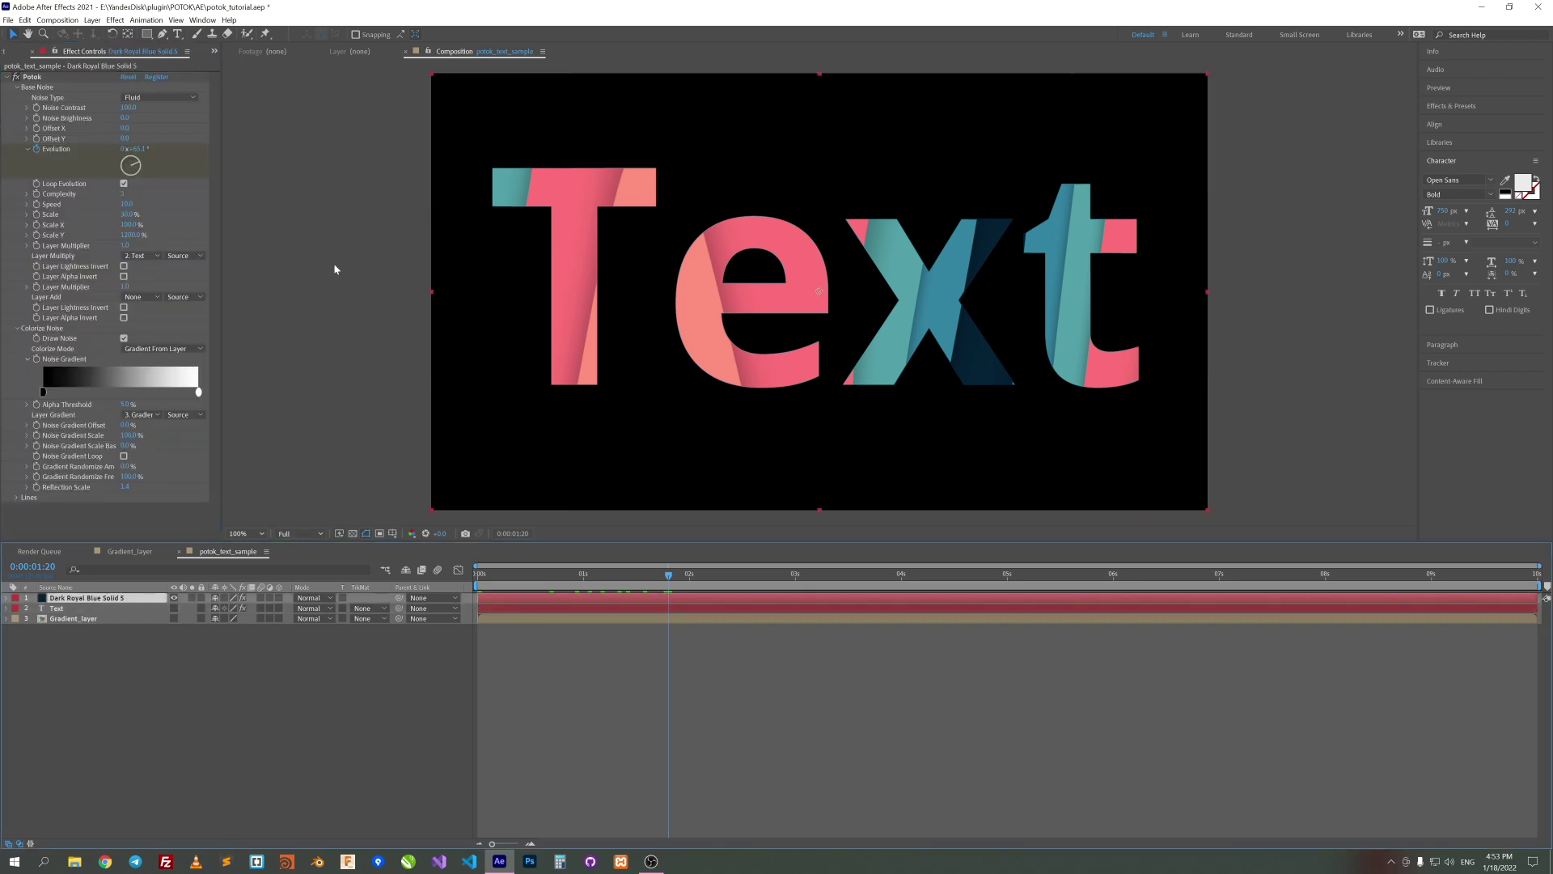
pyautogui.click(193, 255)
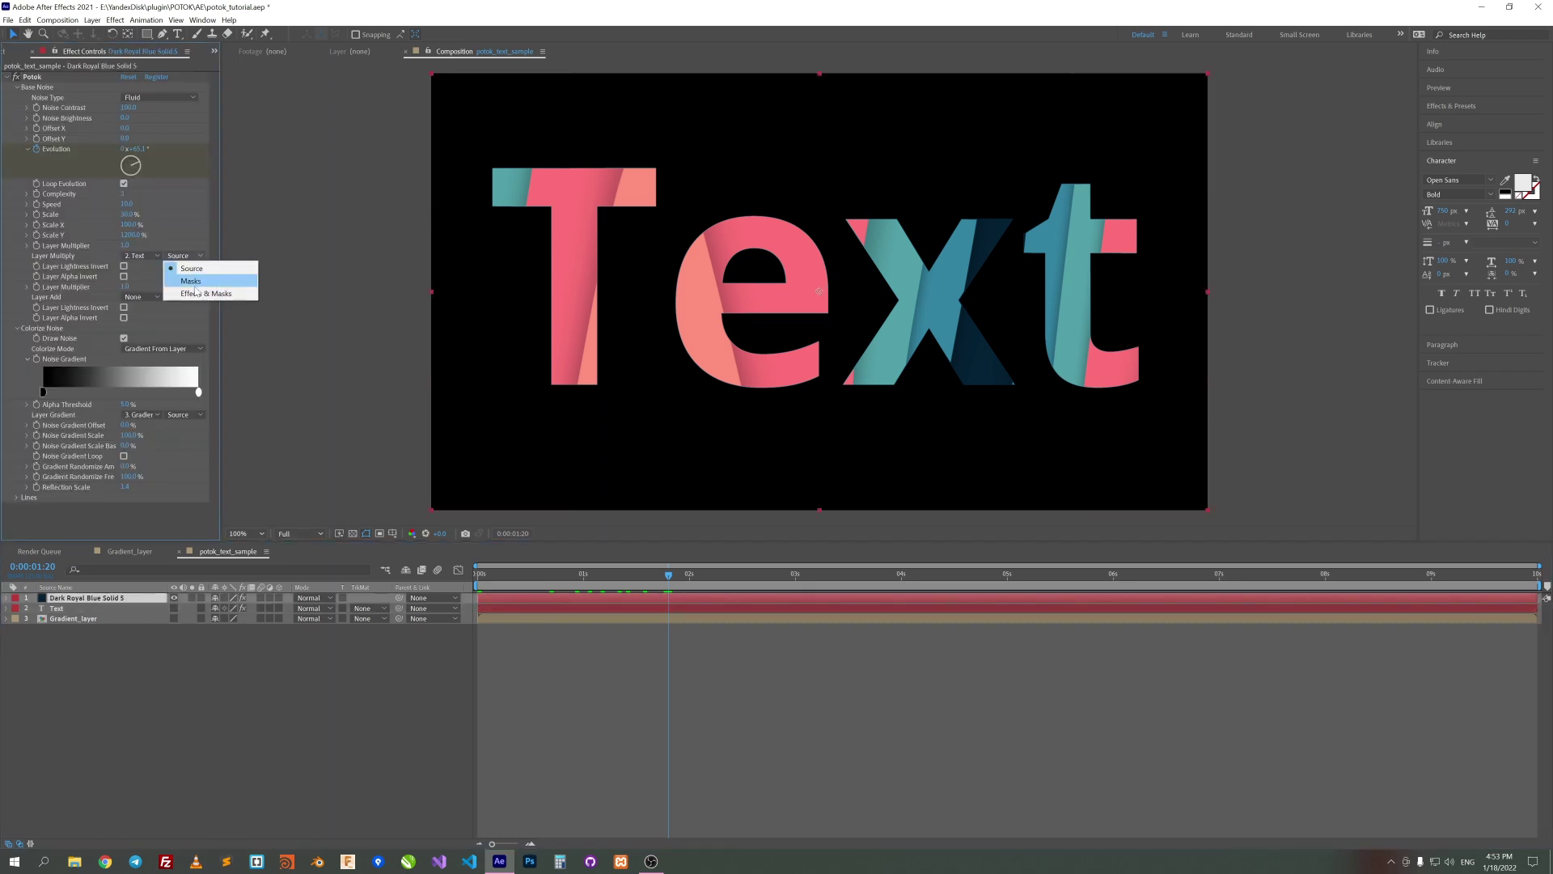
pyautogui.click(197, 295)
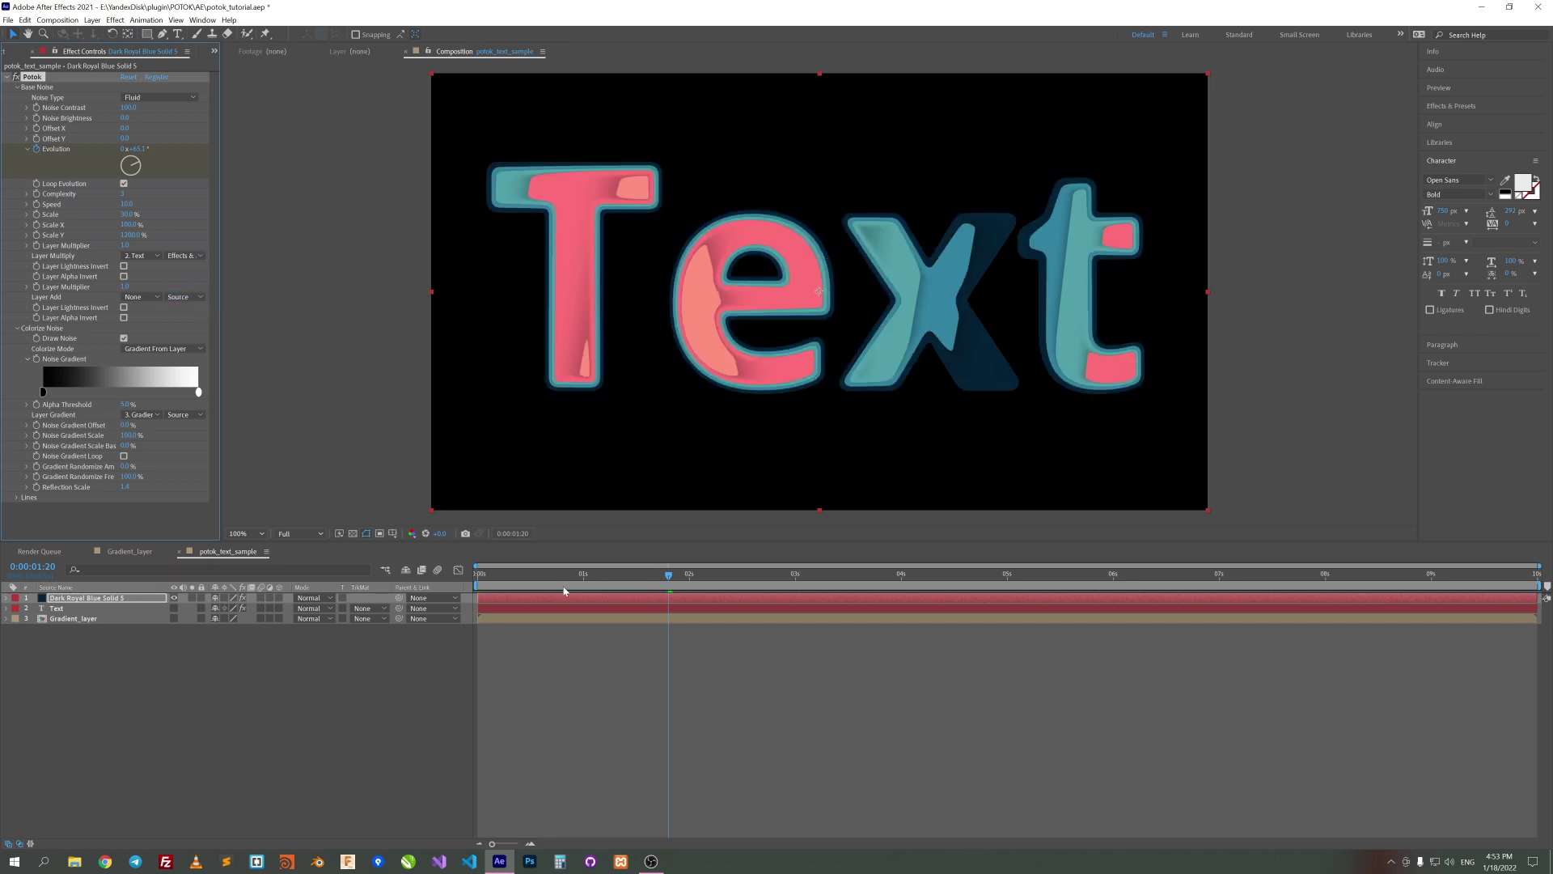
pyautogui.moveTo(571, 584); pyautogui.dragTo(723, 585)
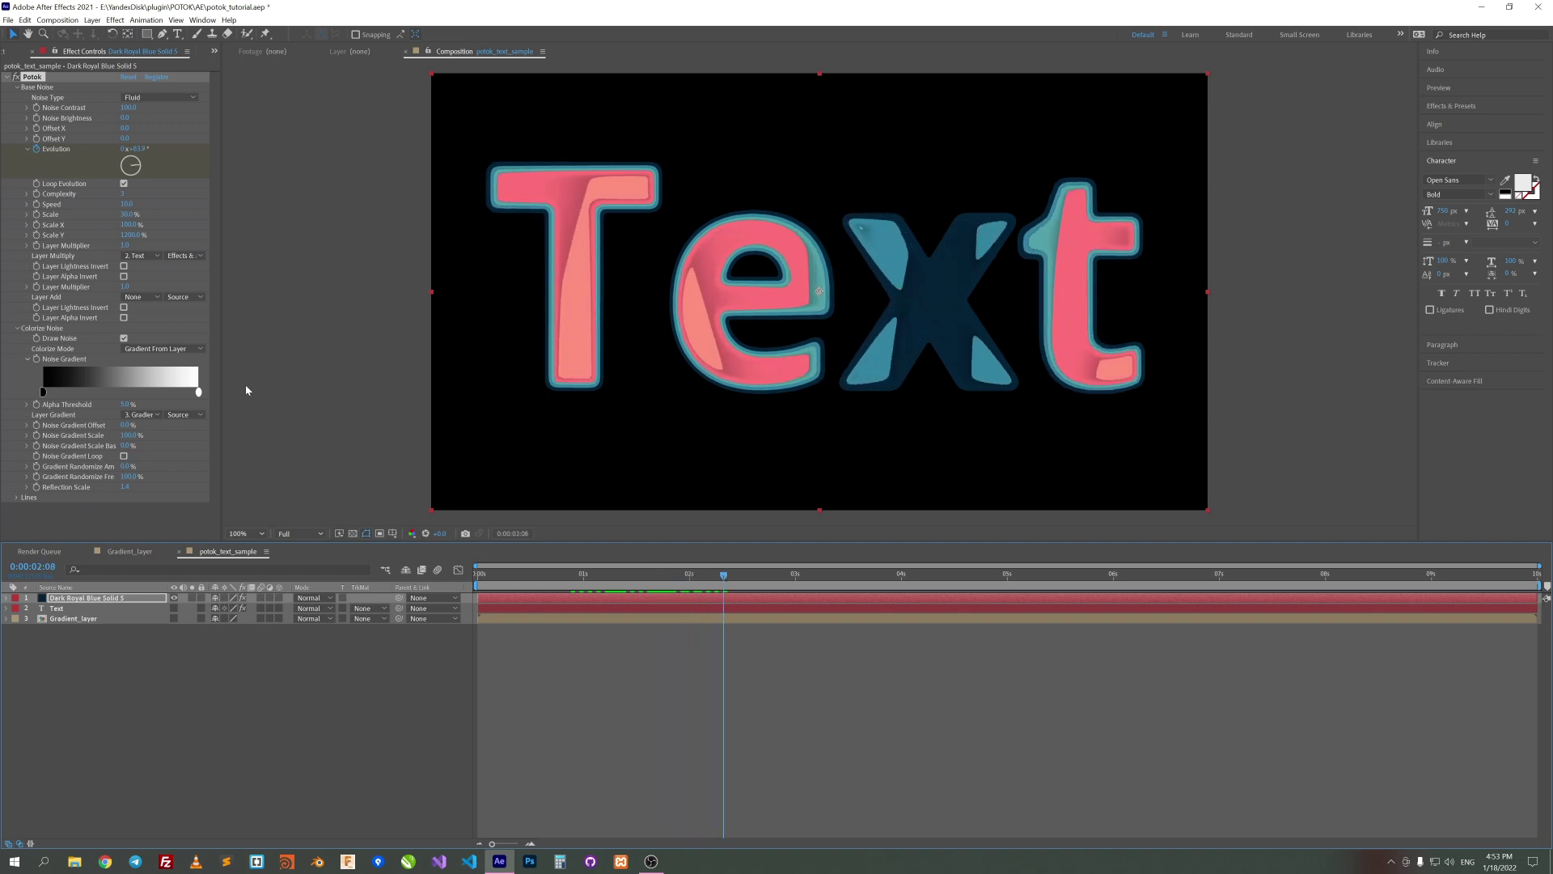
pyautogui.moveTo(123, 408); pyautogui.dragTo(154, 406)
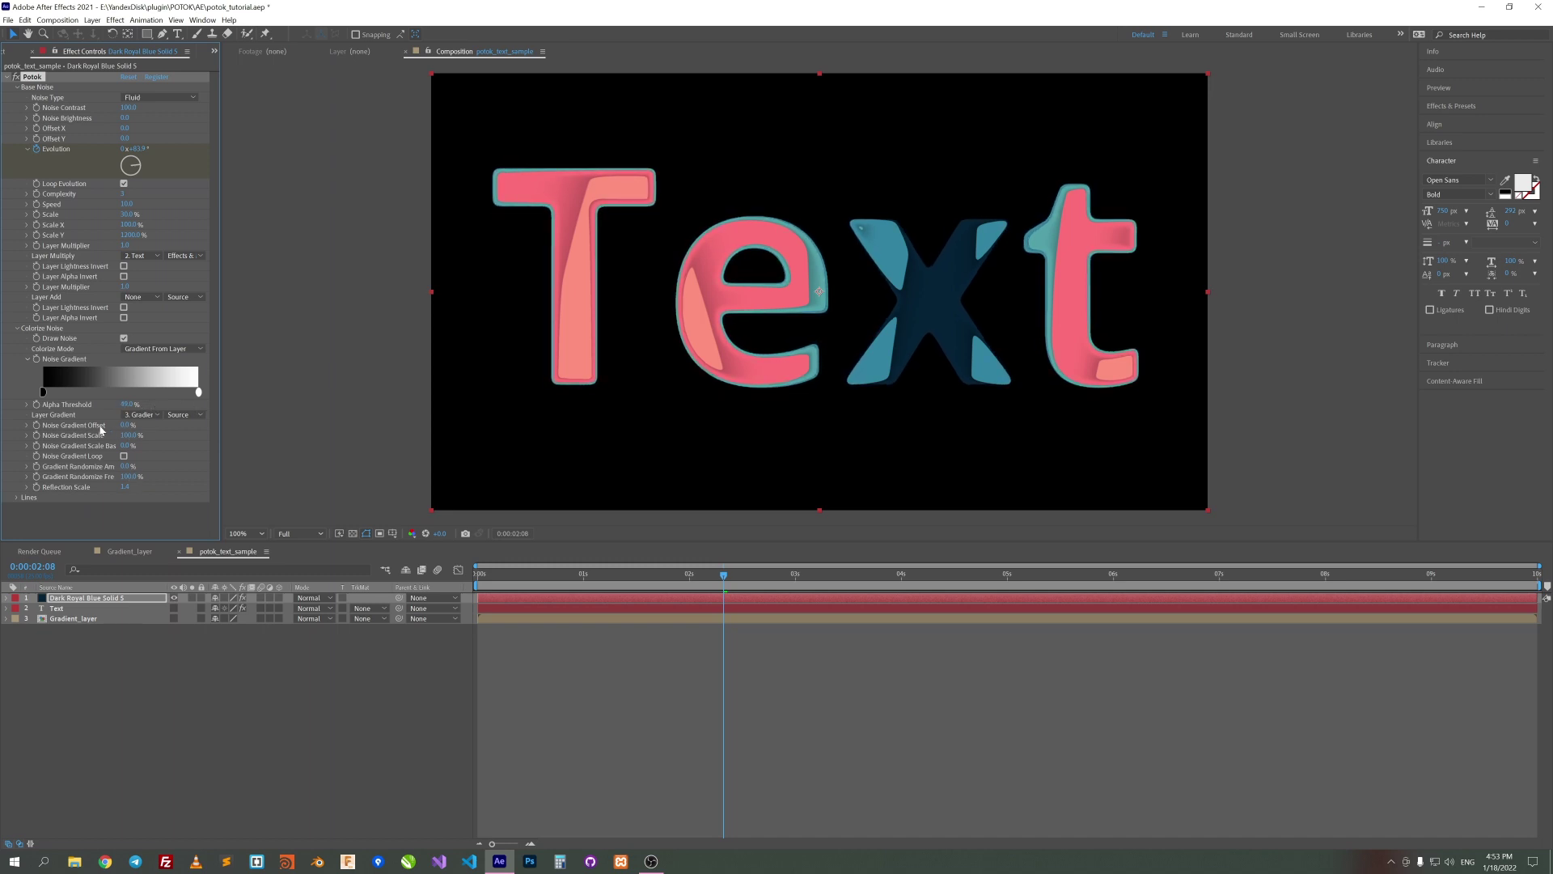
# Enable Noise Gradient Loop, with Noise Gradient Offset and randomize amount both at 0%
pyautogui.moveTo(125, 425)
pyautogui.mouseDown()
pyautogui.moveTo(147, 426)
pyautogui.moveTo(131, 435)
pyautogui.mouseUp()
pyautogui.click(124, 456)
pyautogui.moveTo(127, 425); pyautogui.dragTo(210, 419)
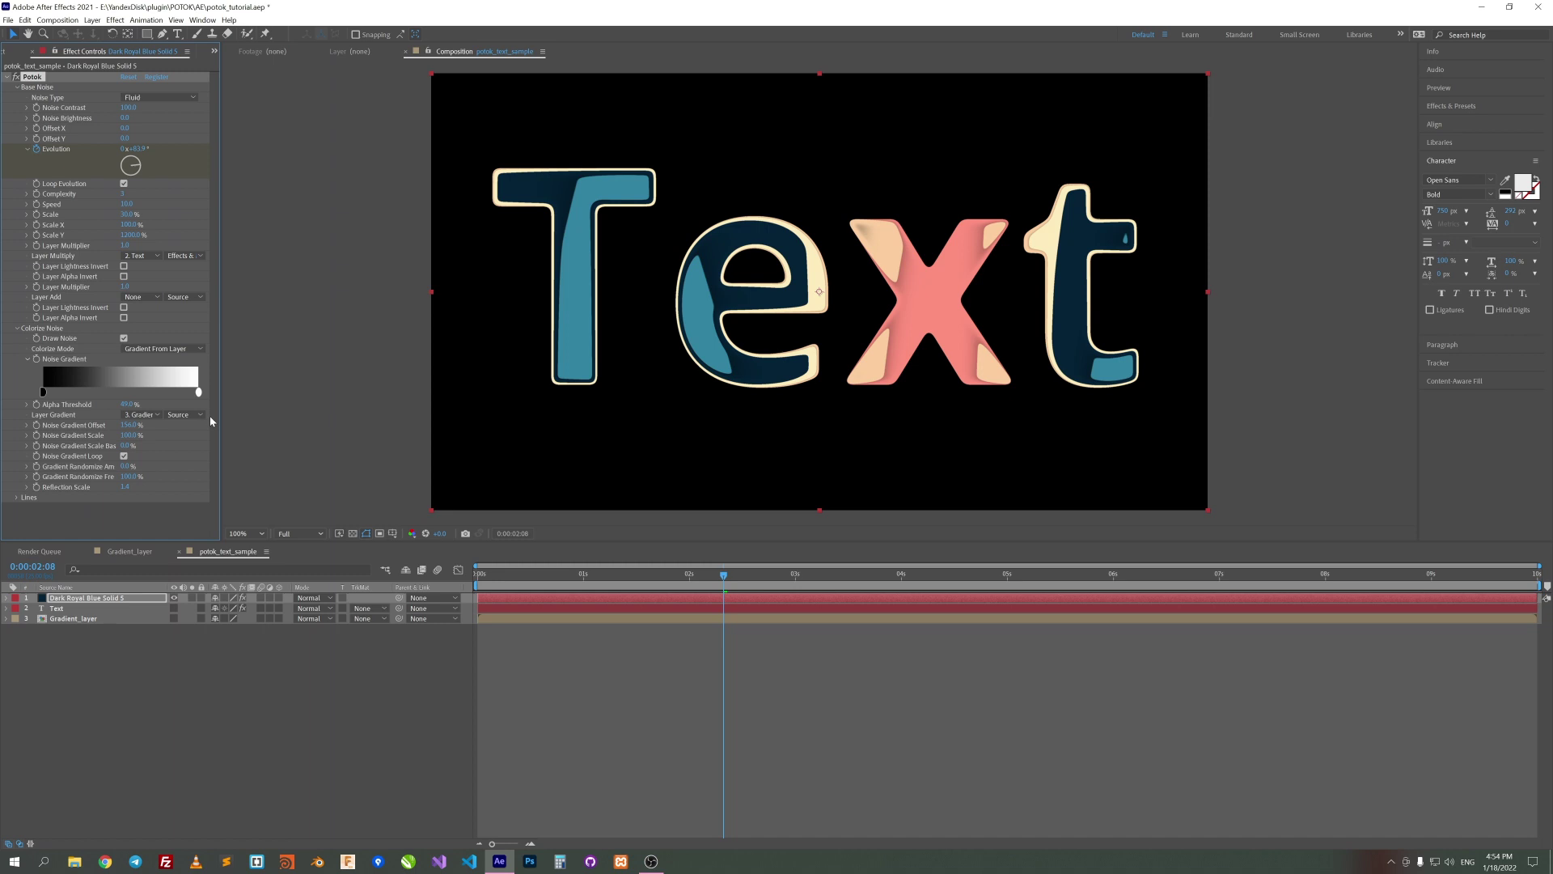
pyautogui.click(139, 424)
pyautogui.write('0')
pyautogui.press('Return')
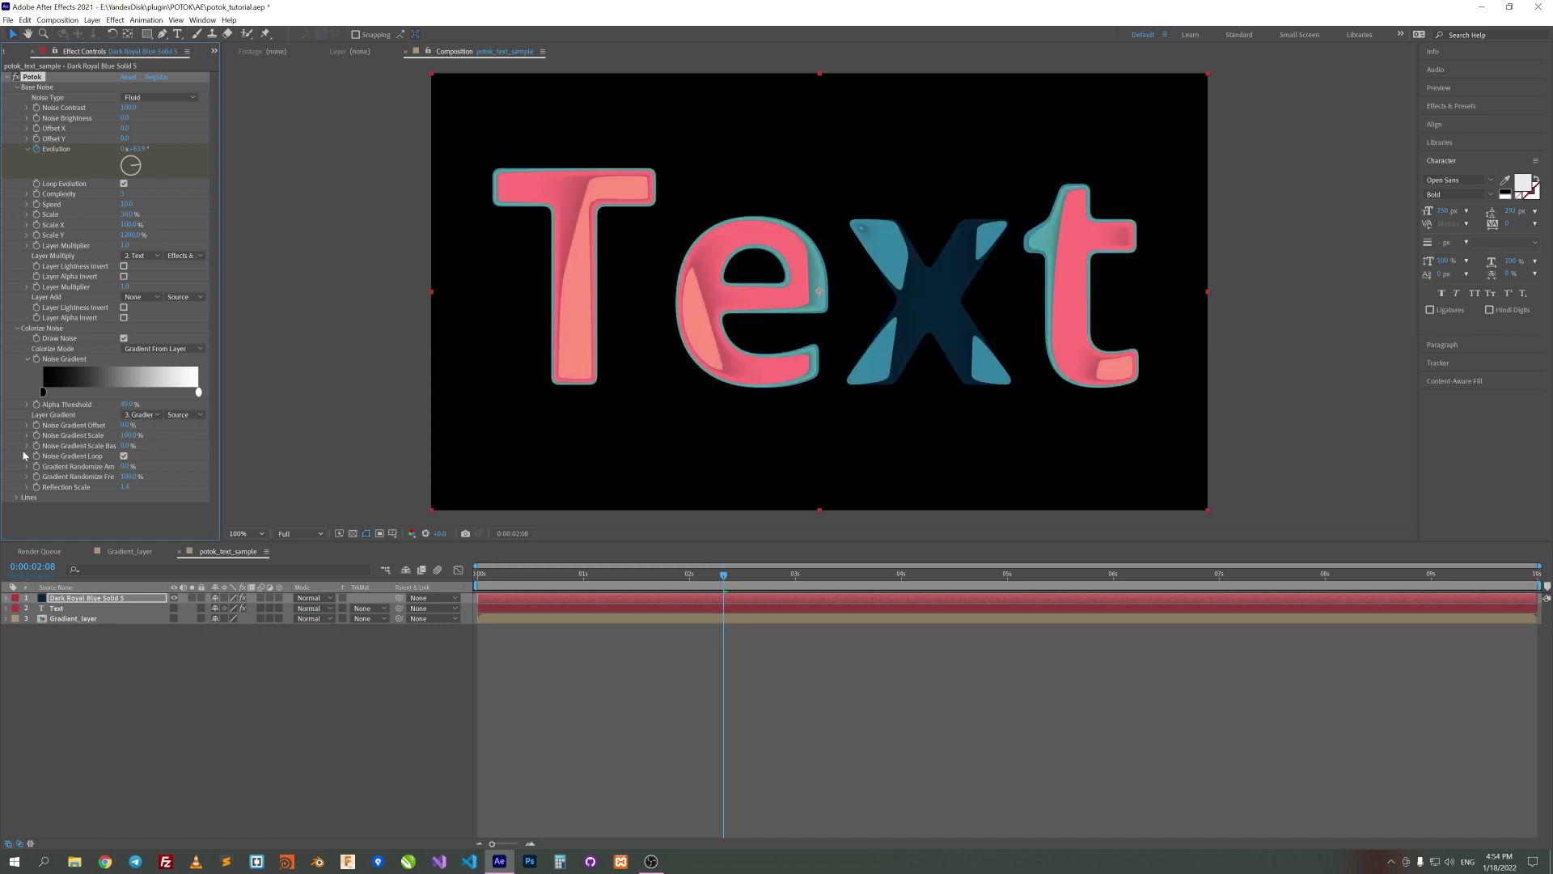
pyautogui.moveTo(125, 466)
pyautogui.mouseDown()
pyautogui.moveTo(192, 475)
pyautogui.moveTo(126, 471)
pyautogui.mouseUp()
pyautogui.write('0')
pyautogui.press('Return')
pyautogui.click(129, 351)
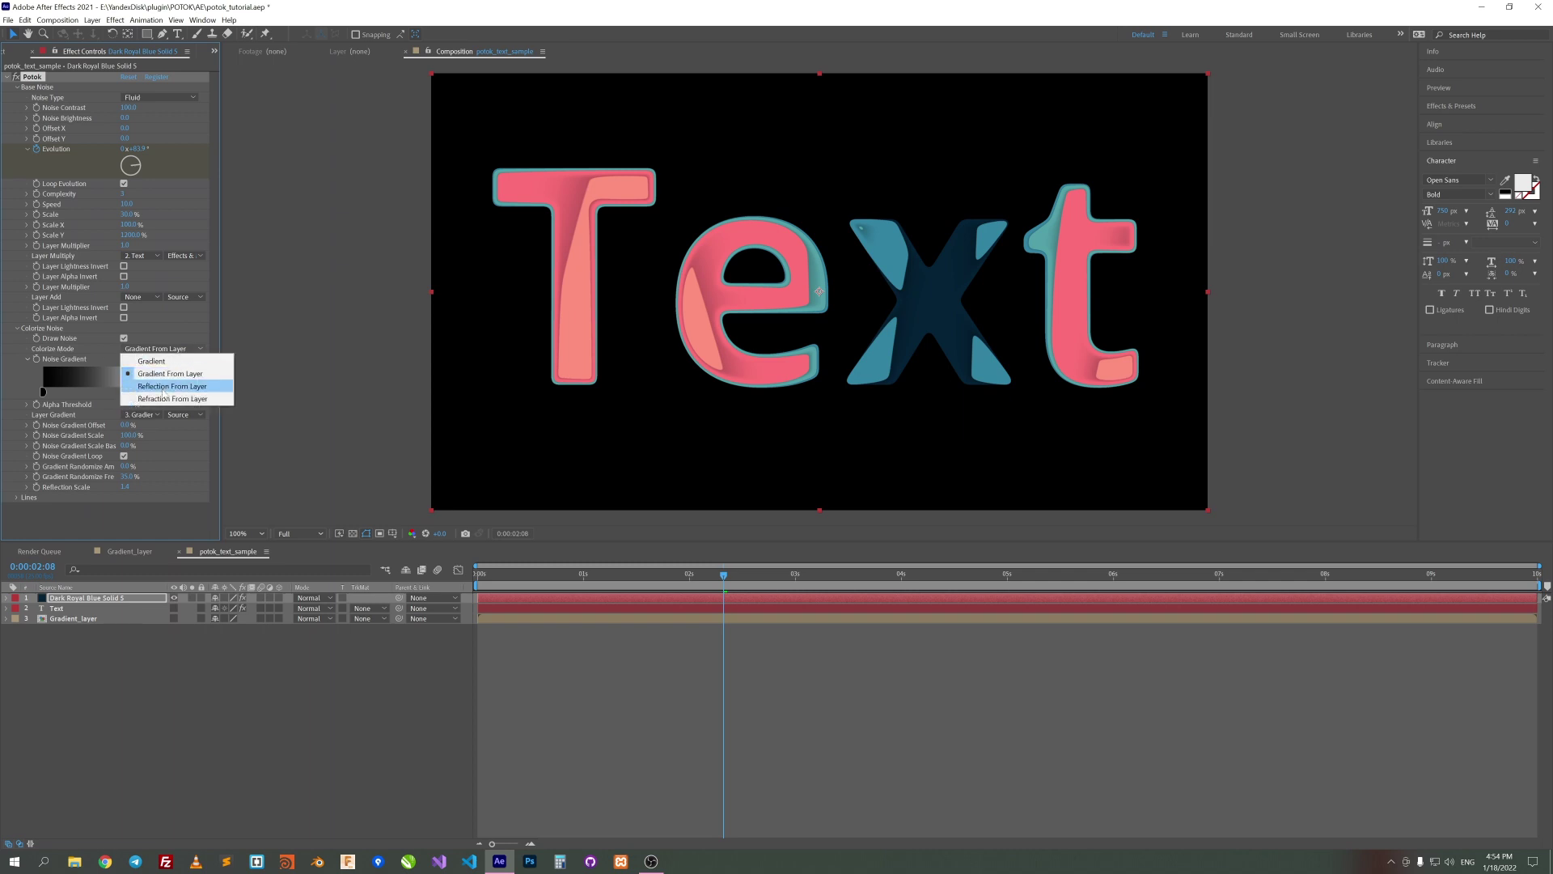
# Try Refraction From Layer colouring, nudging Reflection Scale down and toggling noise gradient looping off and on
pyautogui.click(162, 398)
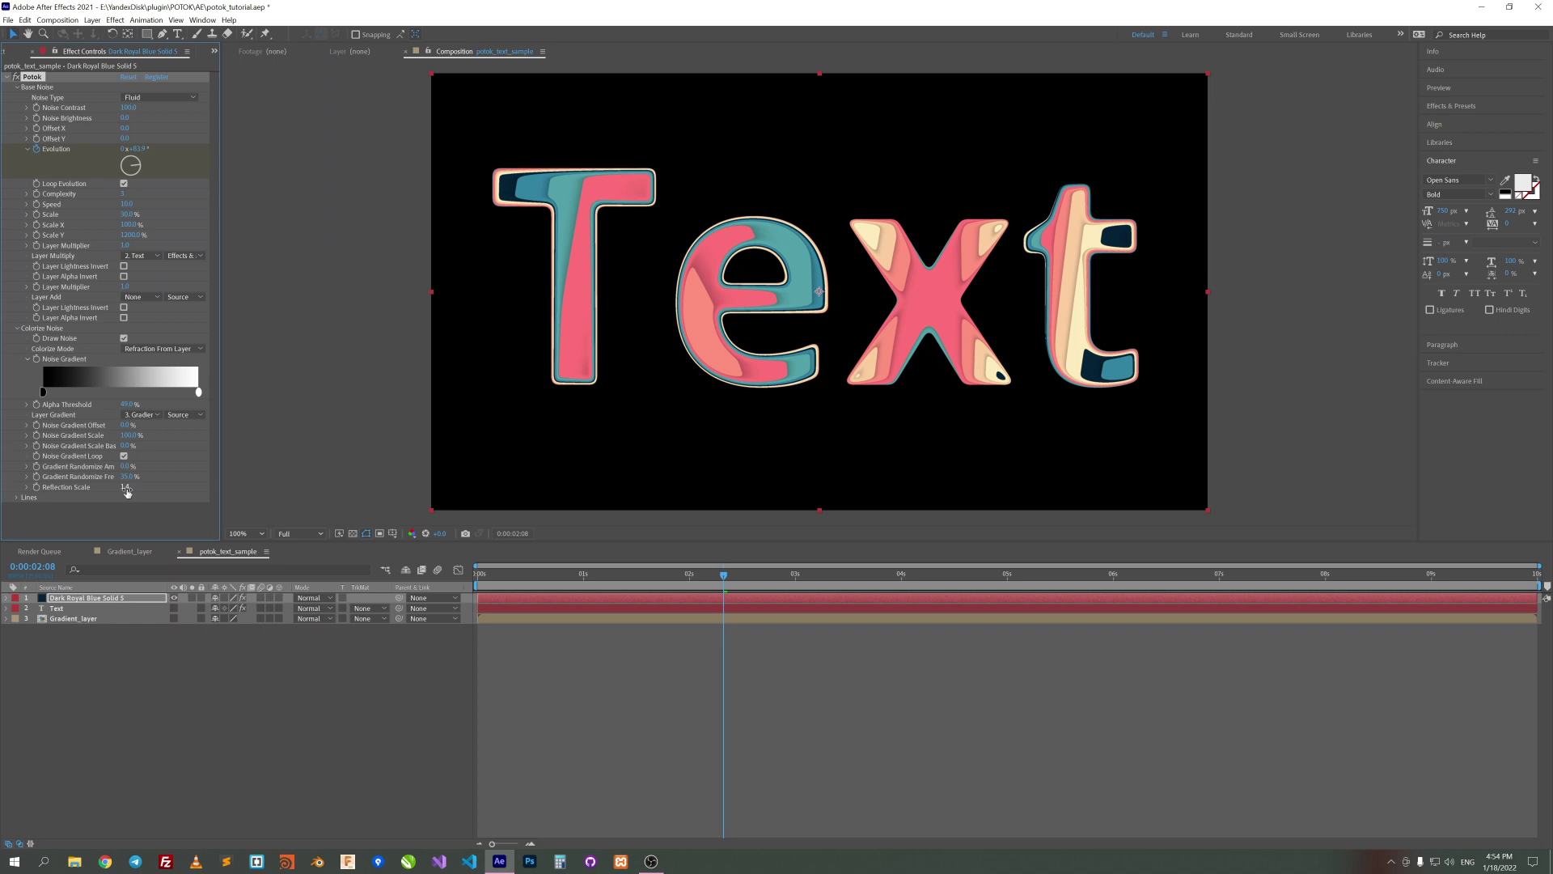
pyautogui.moveTo(127, 491)
pyautogui.mouseDown()
pyautogui.moveTo(104, 495)
pyautogui.moveTo(126, 490)
pyautogui.mouseUp()
pyautogui.click(124, 455)
pyautogui.click(124, 455)
pyautogui.moveTo(741, 584); pyautogui.dragTo(844, 572)
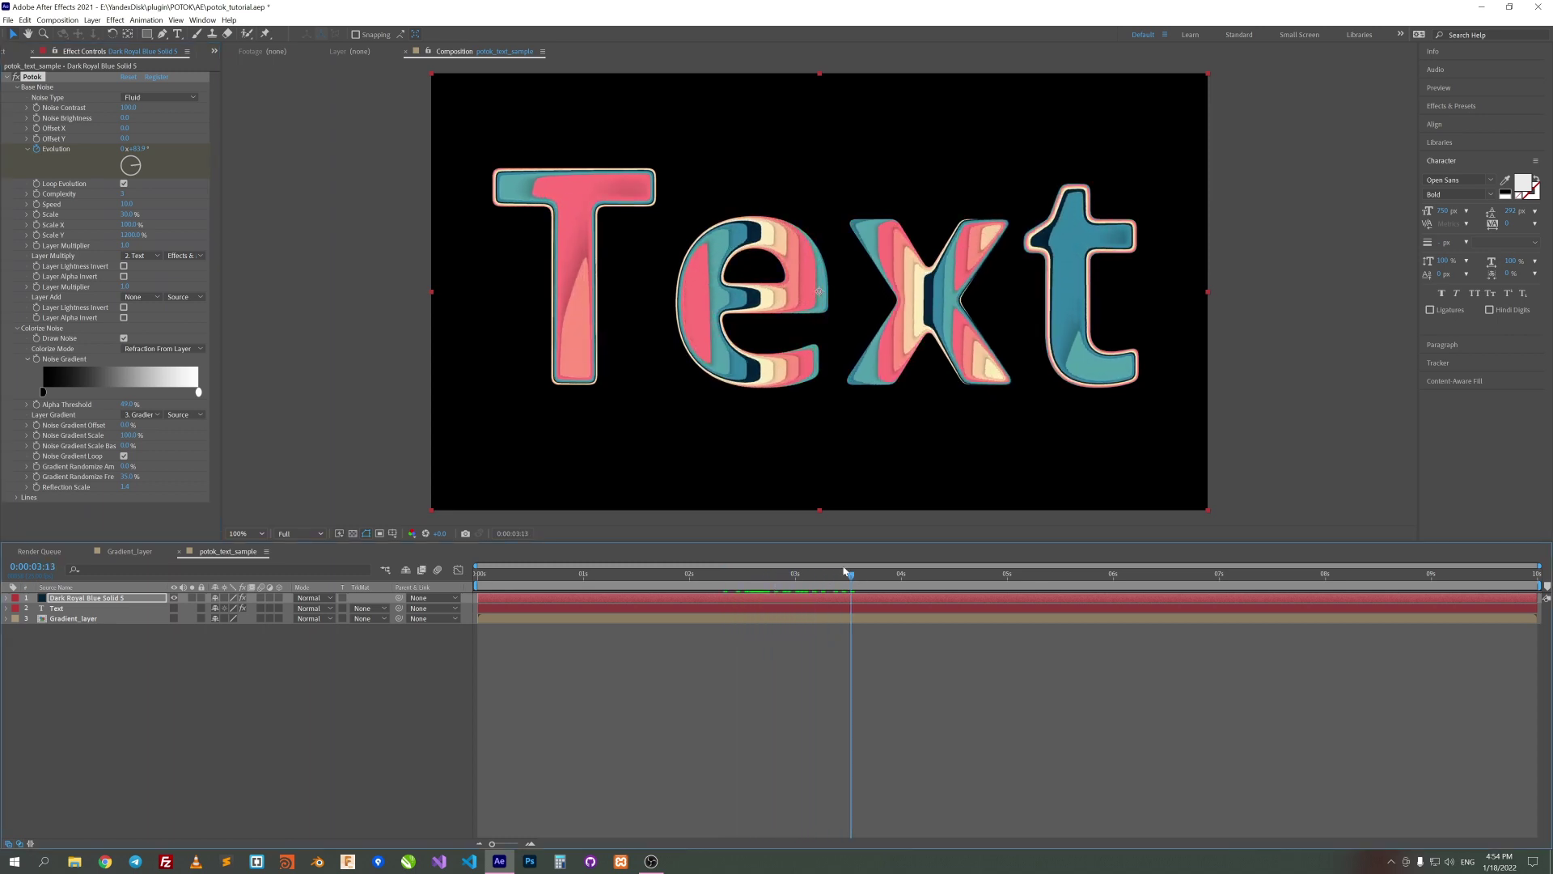
# Return Potok's Colorize Mode to Gradient From Layer
pyautogui.click(156, 349)
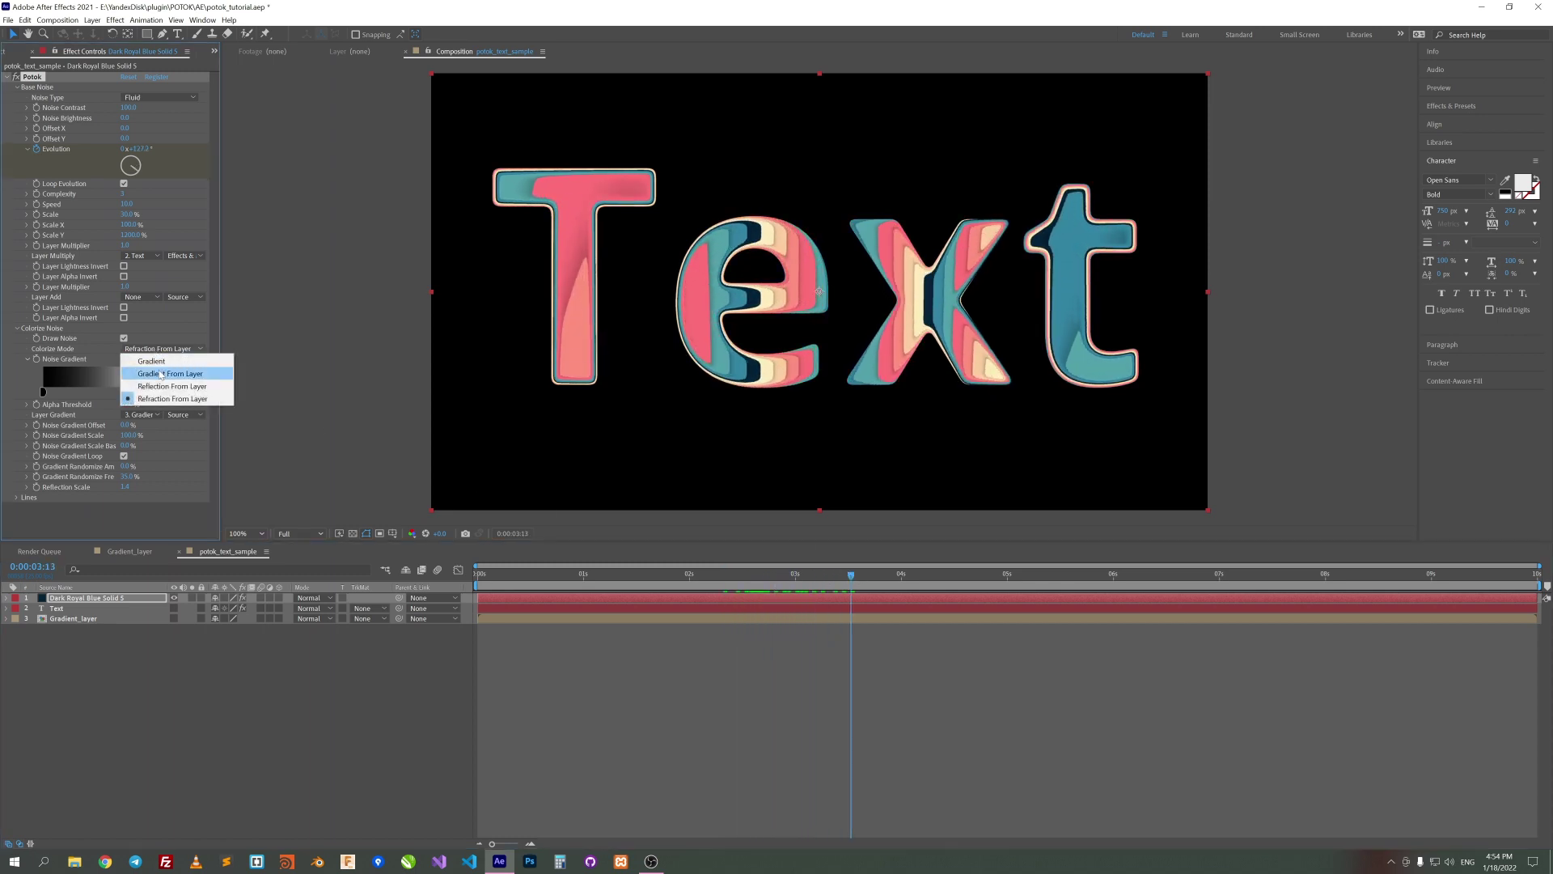
pyautogui.click(157, 377)
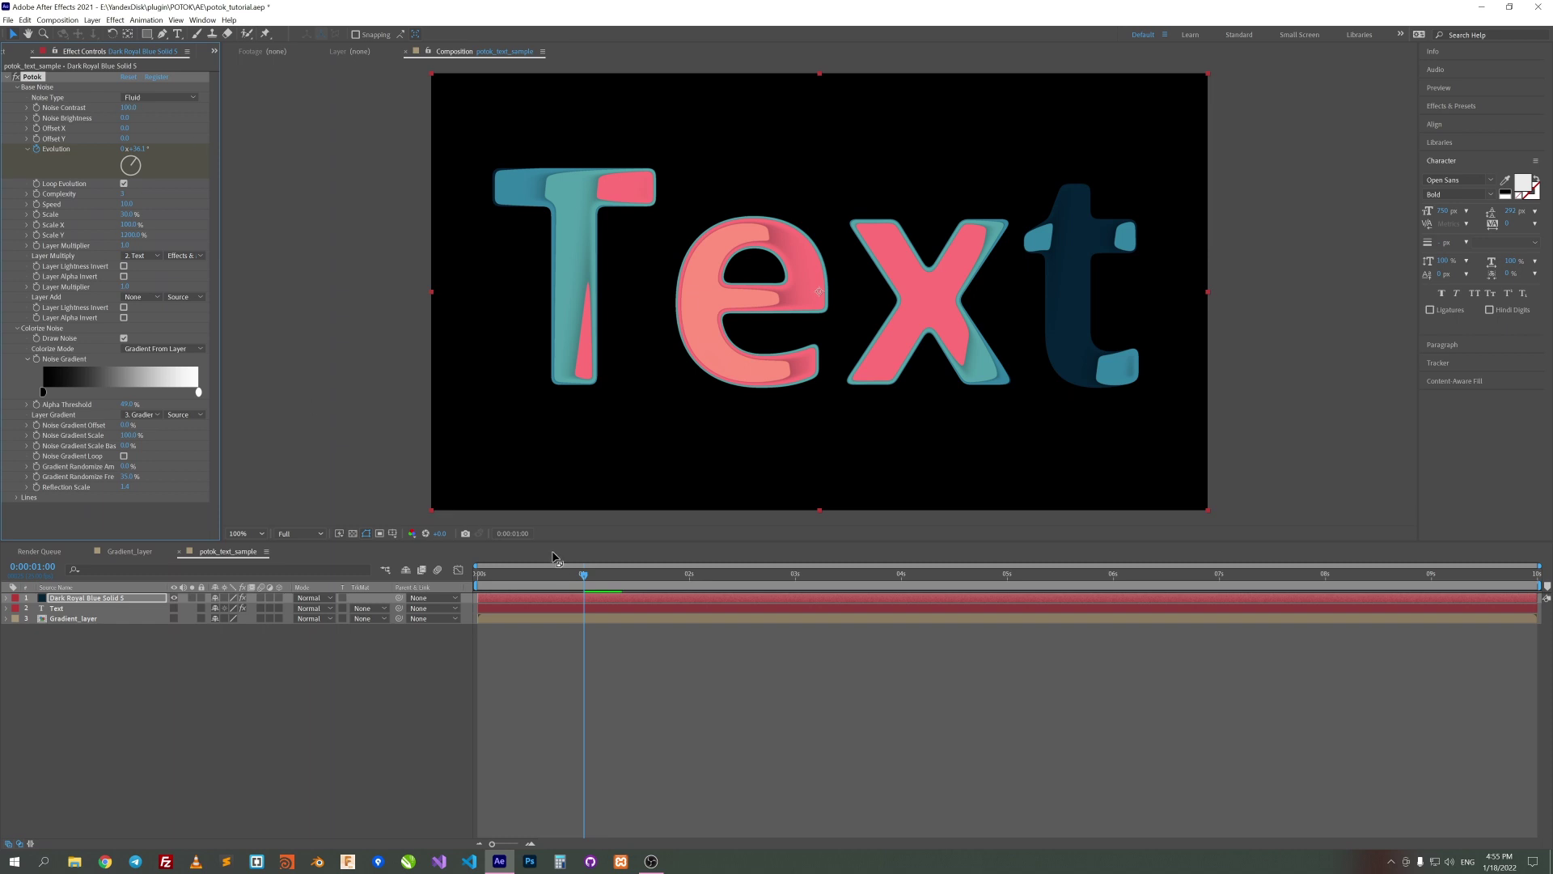
pyautogui.click(584, 578)
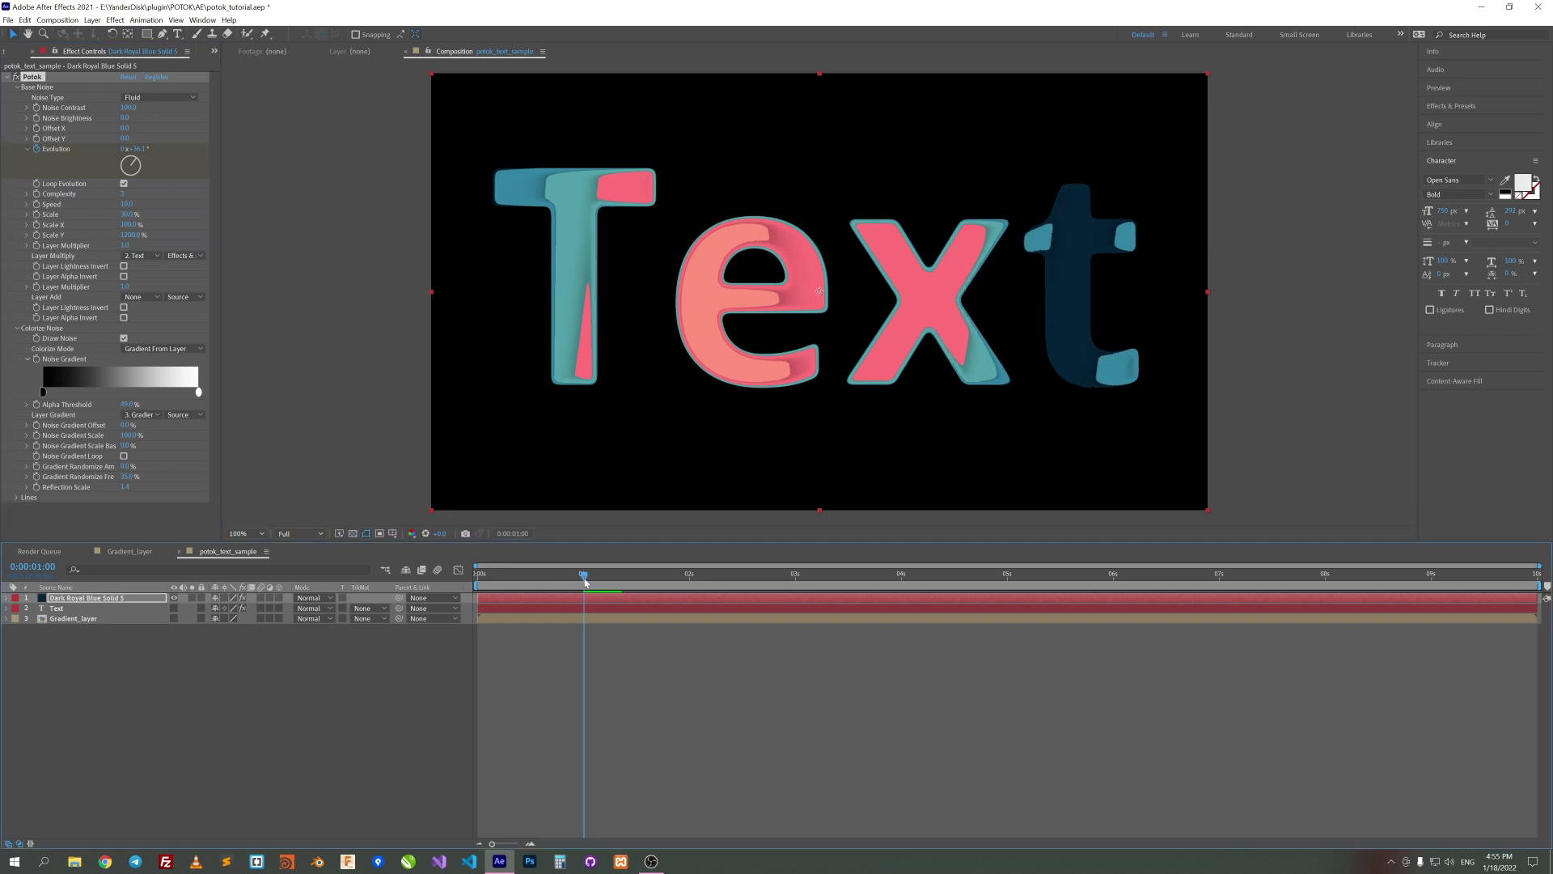
# At 0:00, set Noise Brightness to -100, then scrub forward to watch the text emerge
pyautogui.click(45, 120)
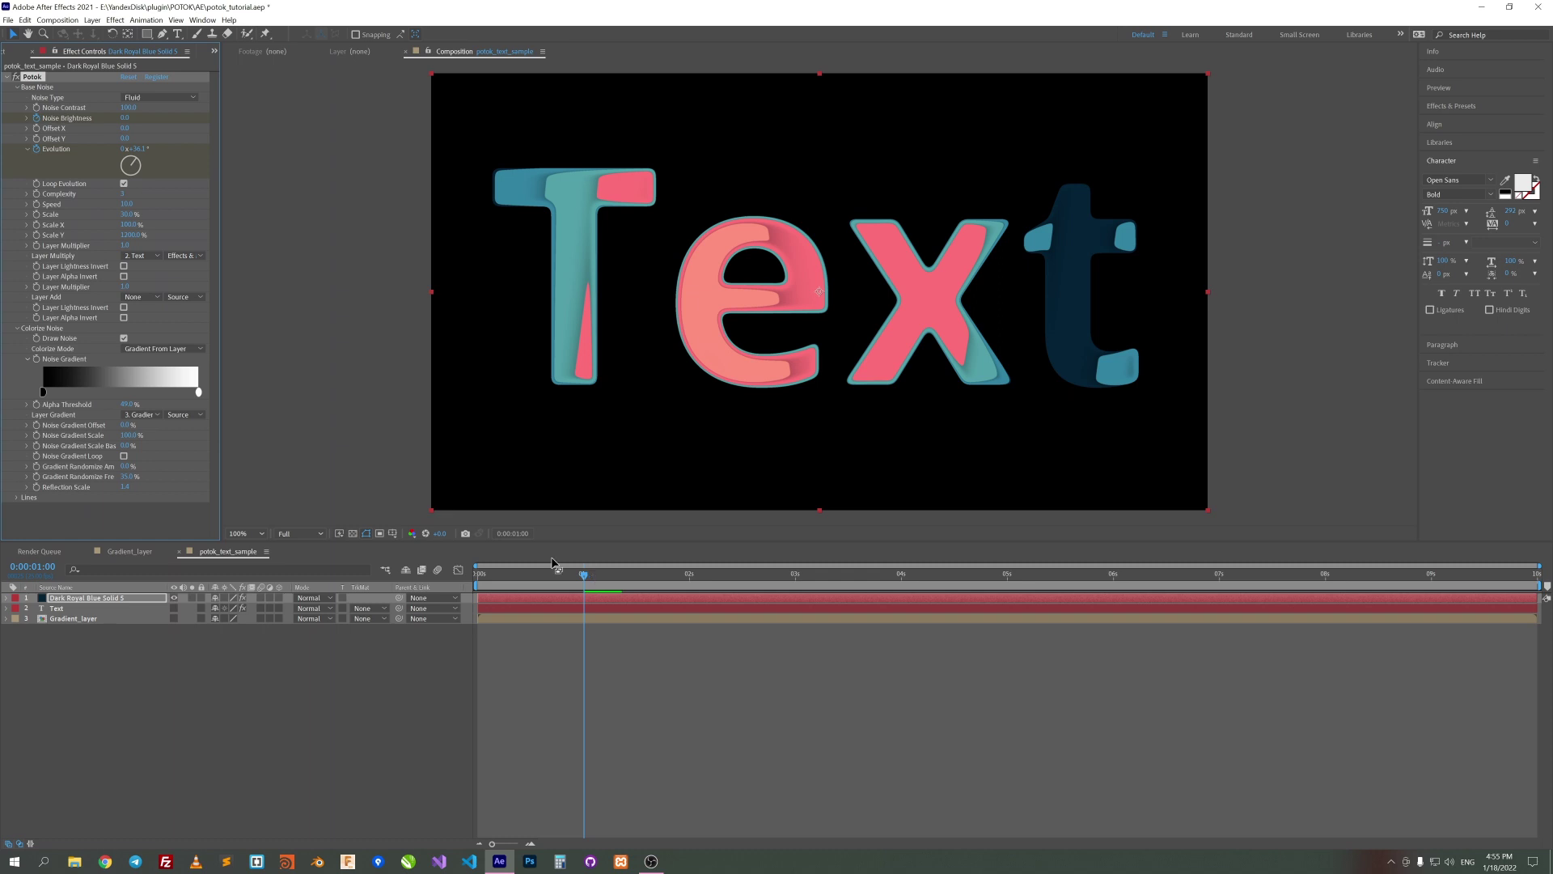
pyautogui.moveTo(590, 581); pyautogui.dragTo(478, 576)
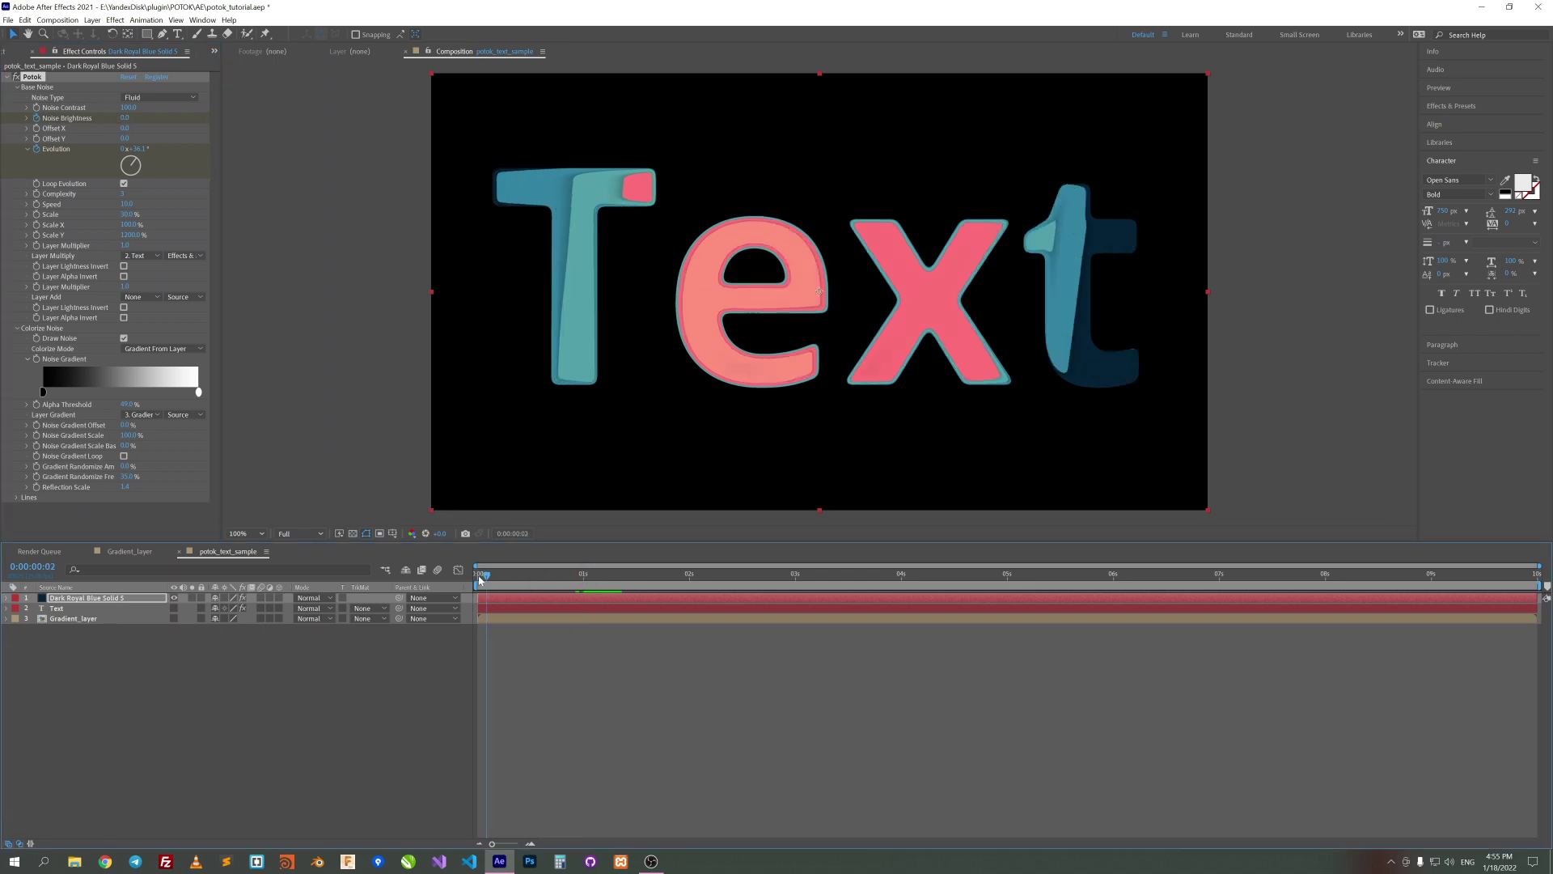
pyautogui.click(126, 118)
pyautogui.write('-100')
pyautogui.press('Return')
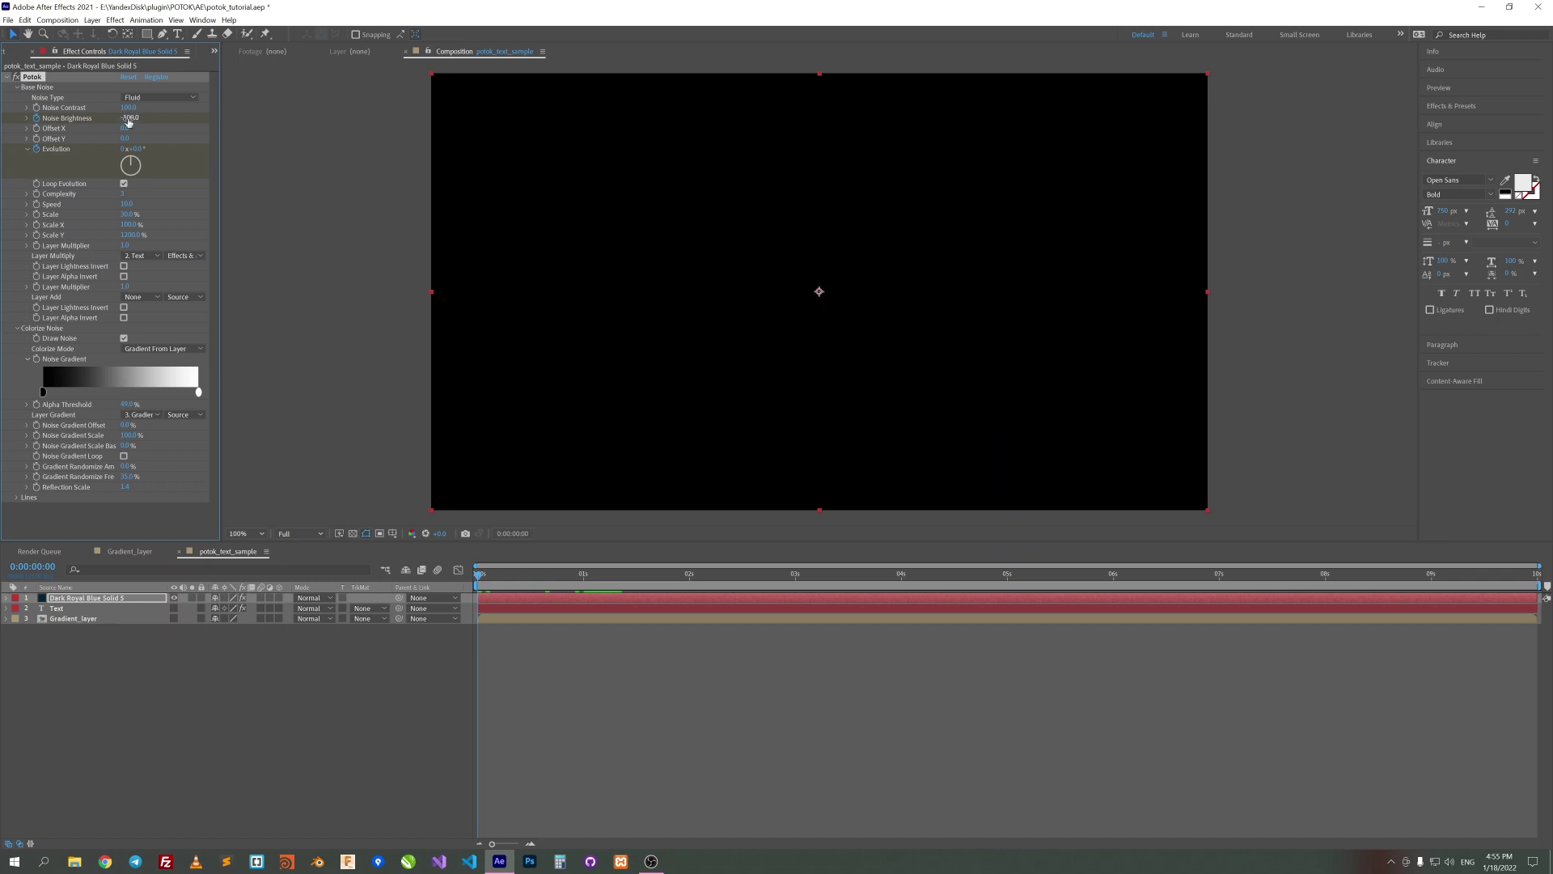
pyautogui.moveTo(480, 579); pyautogui.dragTo(678, 560)
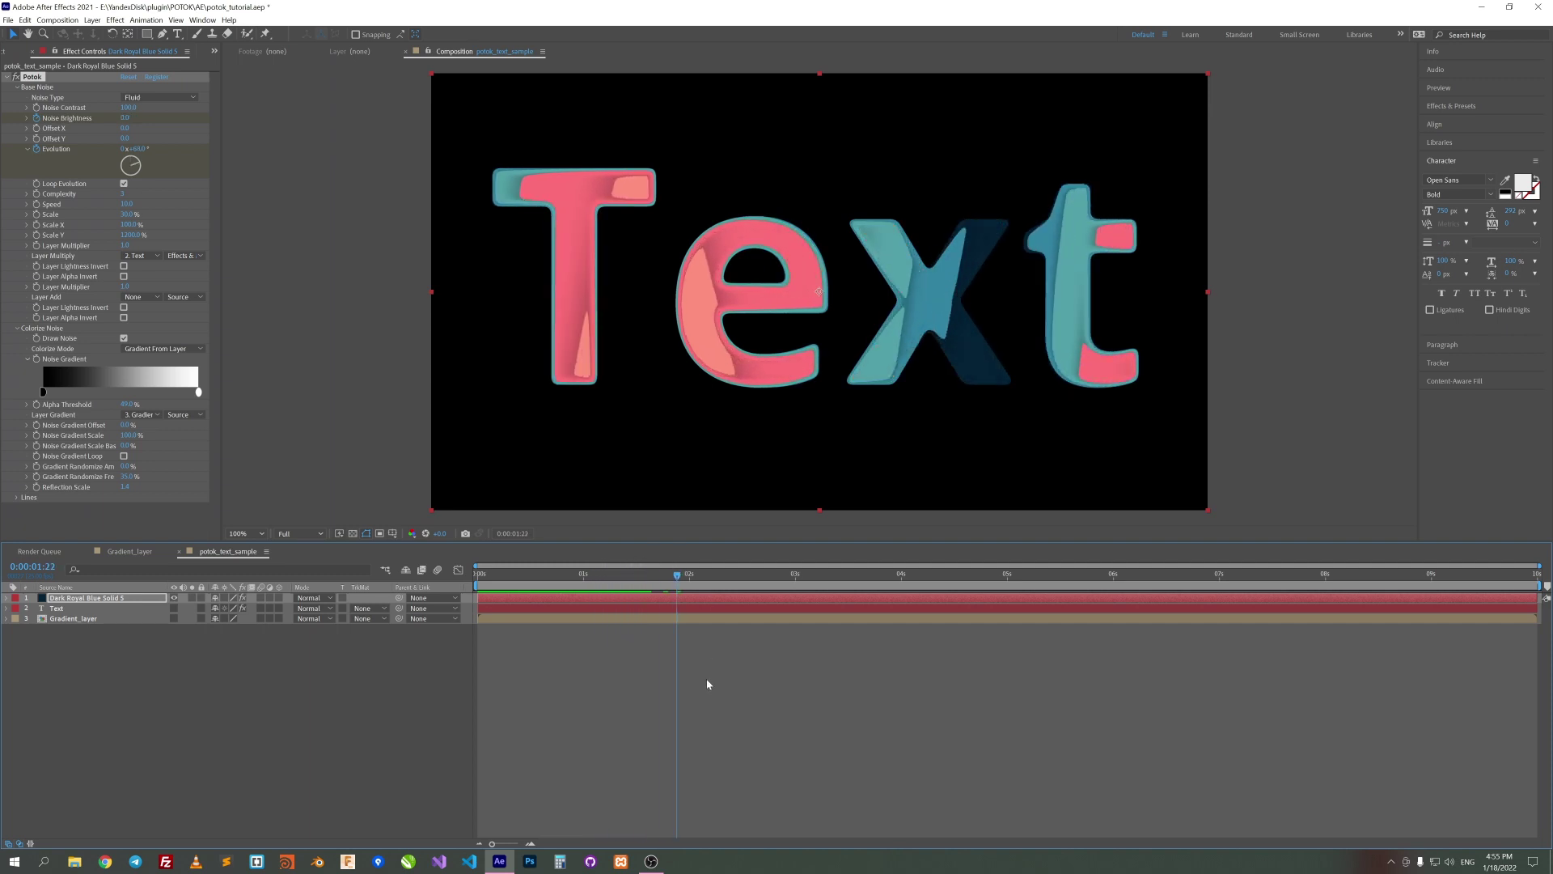
# Add the gradient_5 composition from the grads folder to the timeline as a hidden layer
pyautogui.click(3, 54)
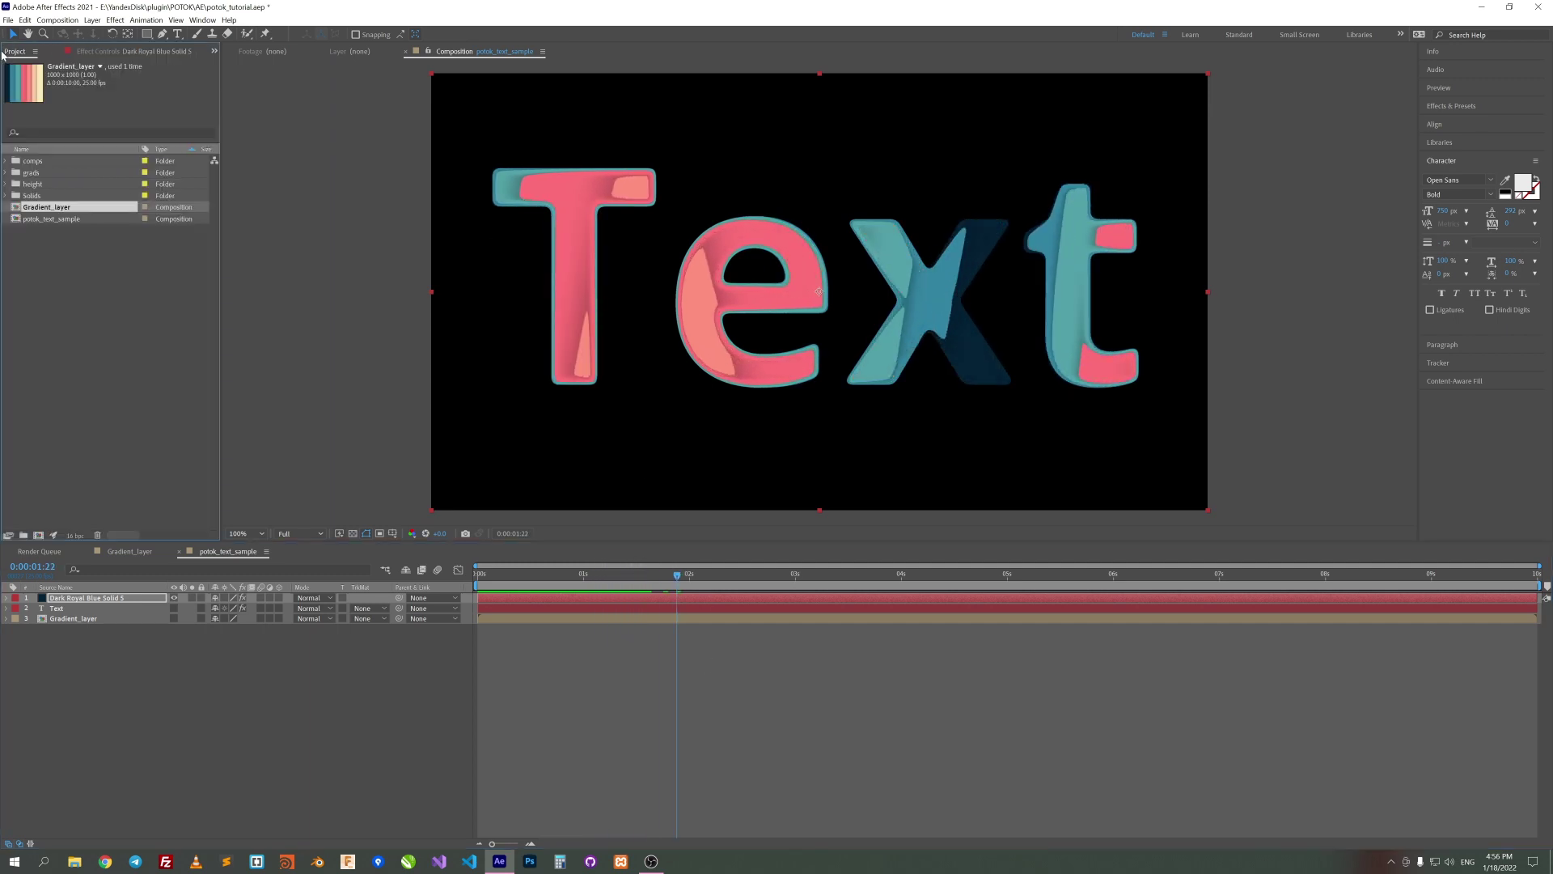
pyautogui.doubleClick(11, 173)
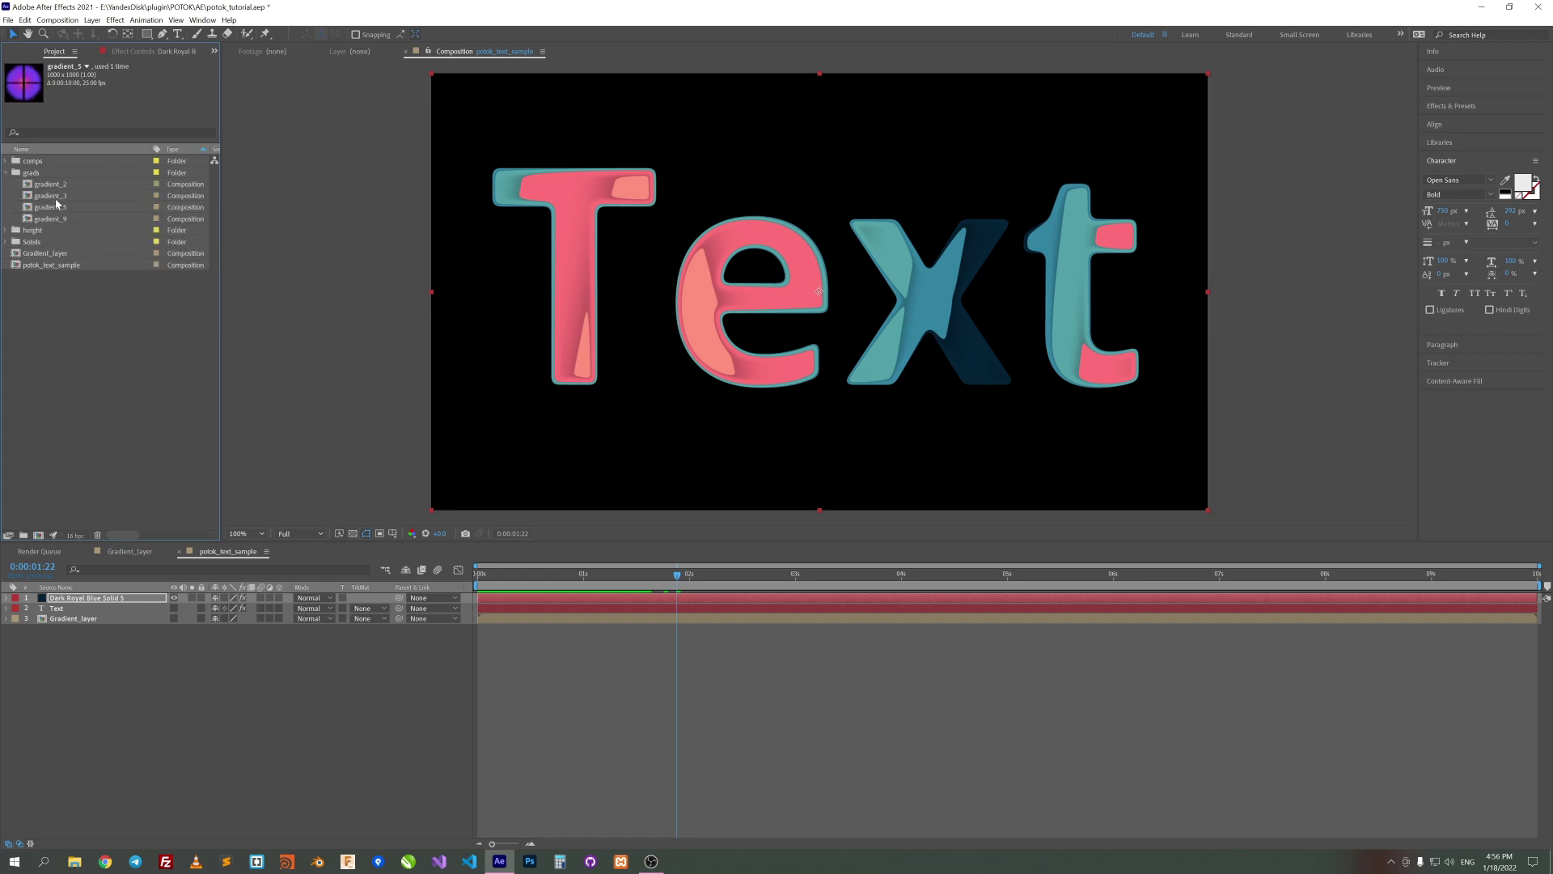
pyautogui.click(48, 208)
pyautogui.moveTo(46, 210); pyautogui.dragTo(180, 652)
pyautogui.click(191, 629)
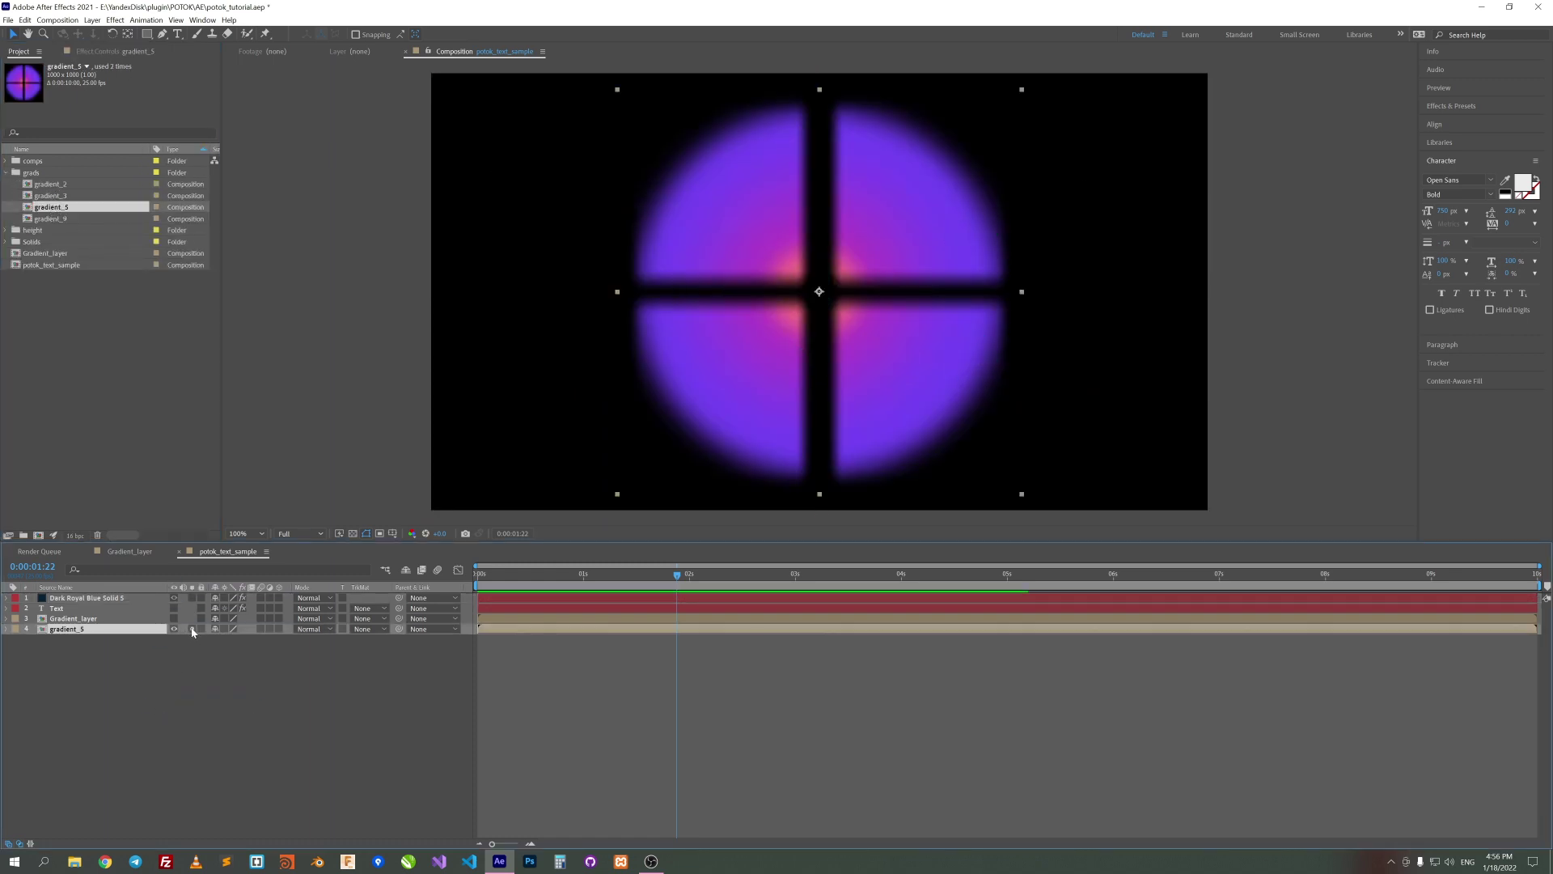
pyautogui.click(192, 629)
pyautogui.click(174, 629)
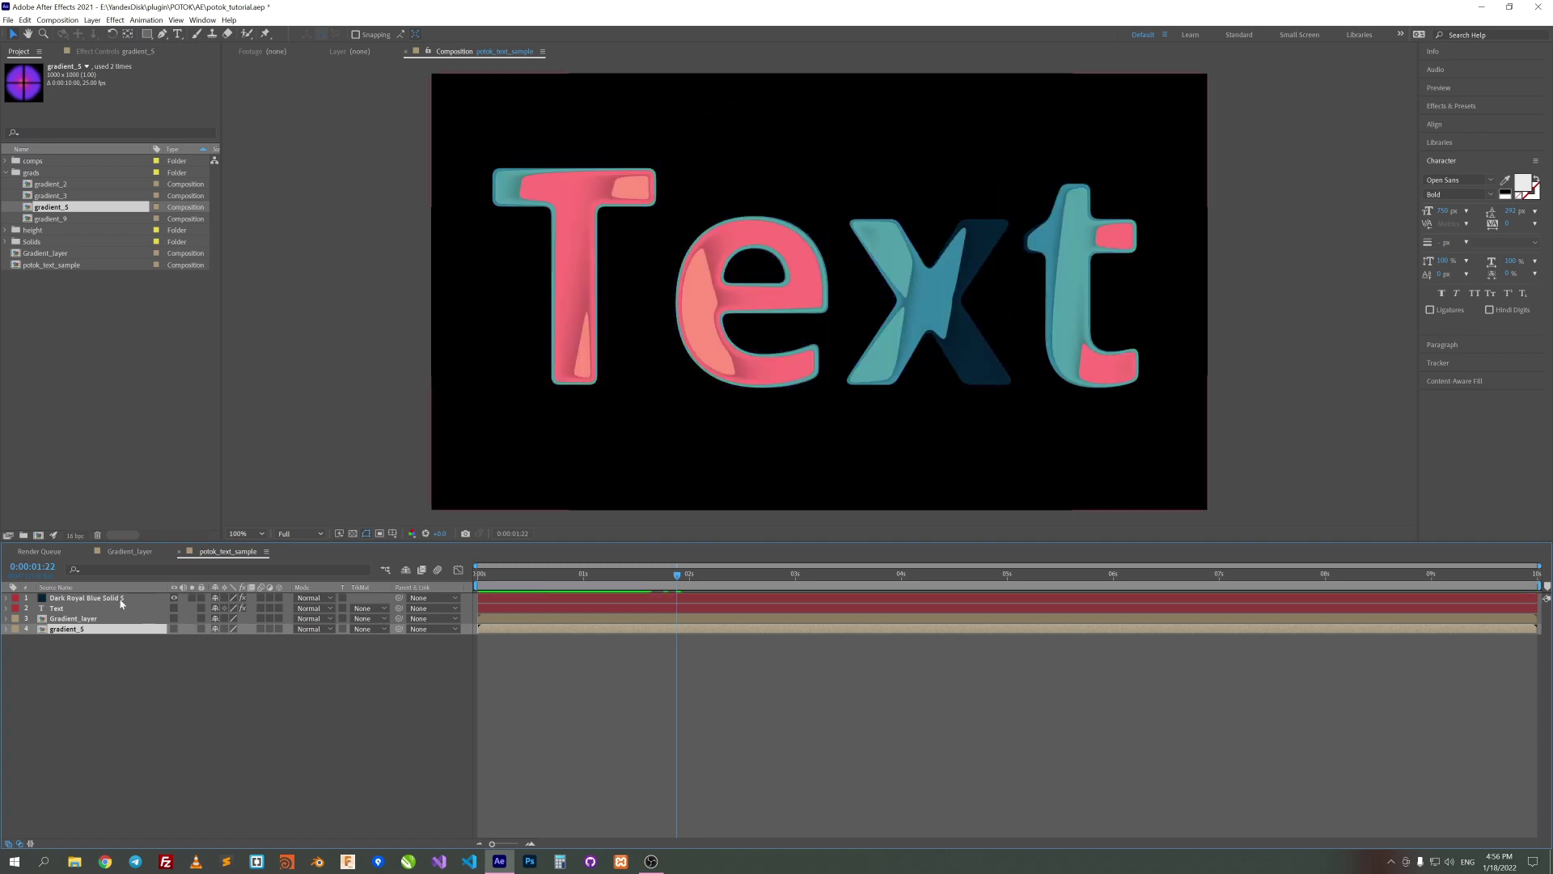
# In Dark Royal Blue Solid 5's Potok, use Refraction From Layer with gradient_5, with Noise Gradient Loop on
pyautogui.click(122, 599)
pyautogui.click(111, 53)
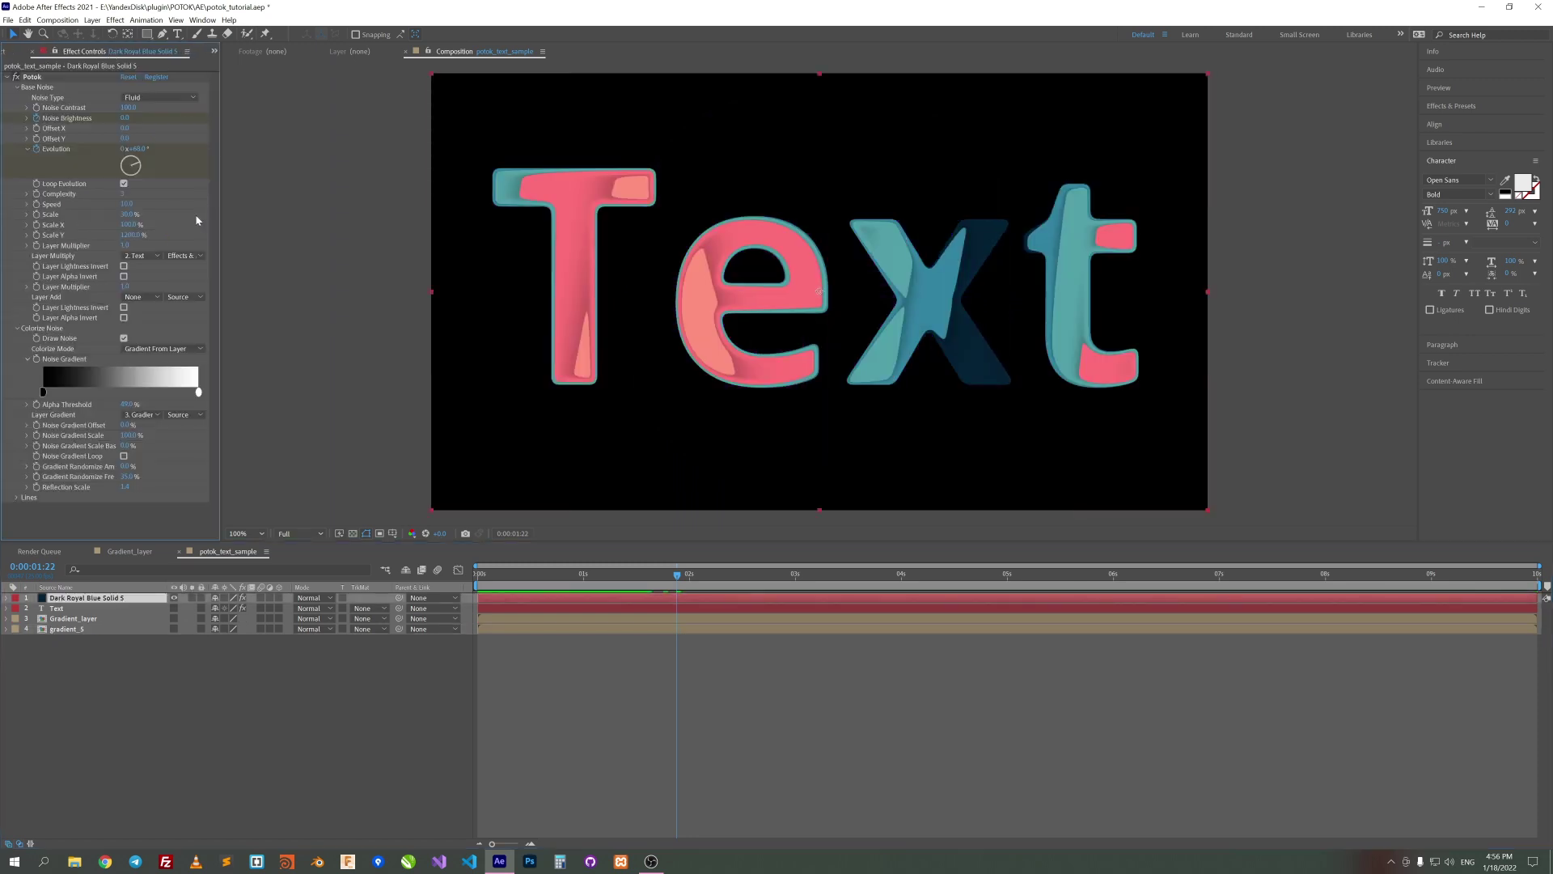
pyautogui.click(162, 349)
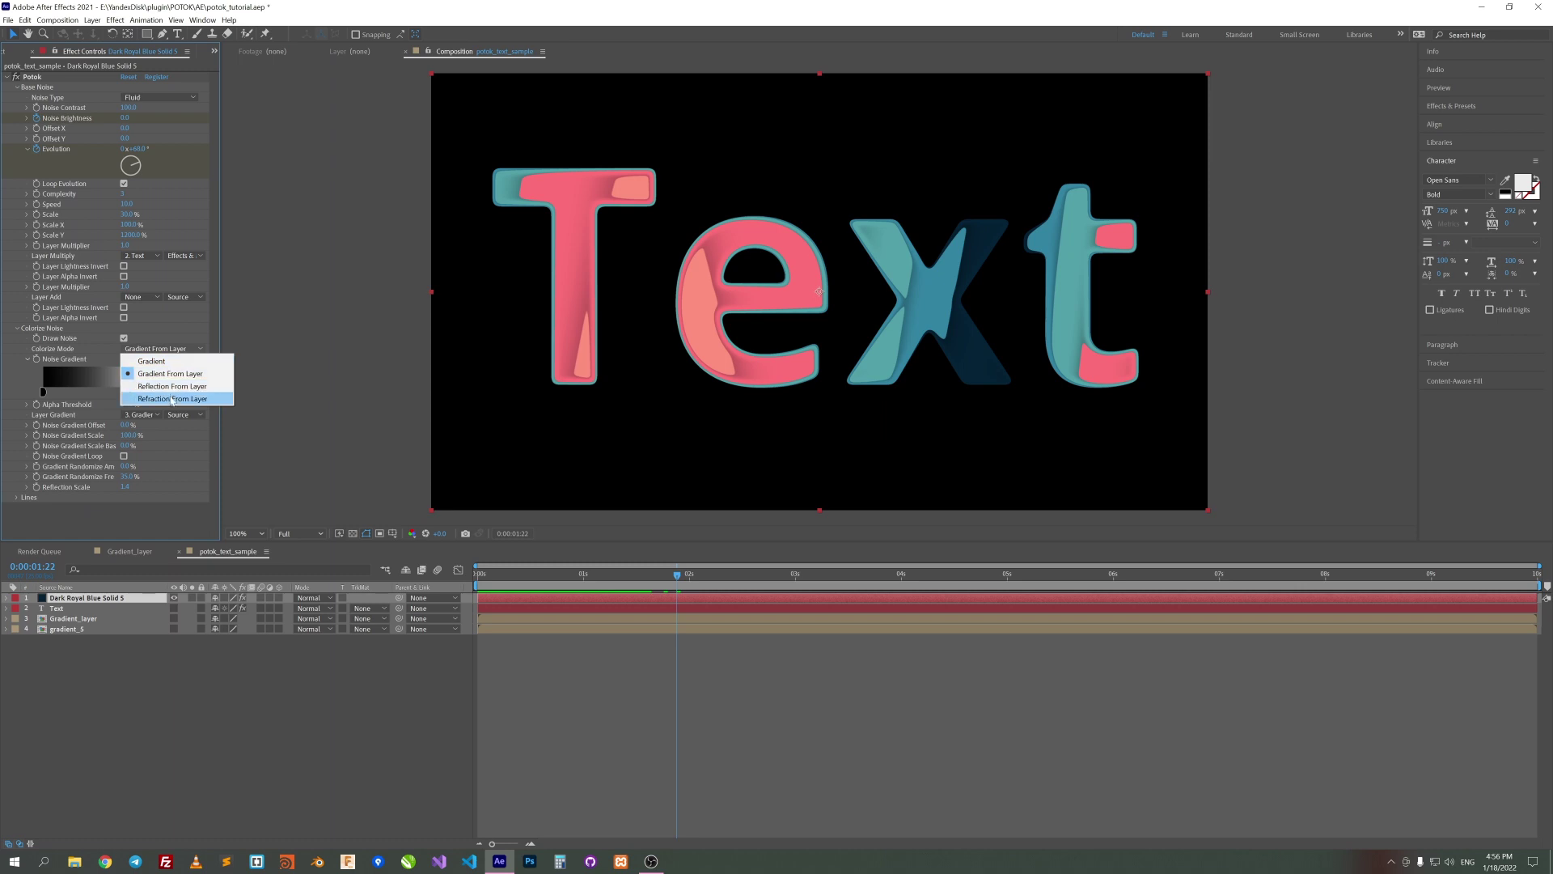
pyautogui.click(158, 390)
pyautogui.click(156, 416)
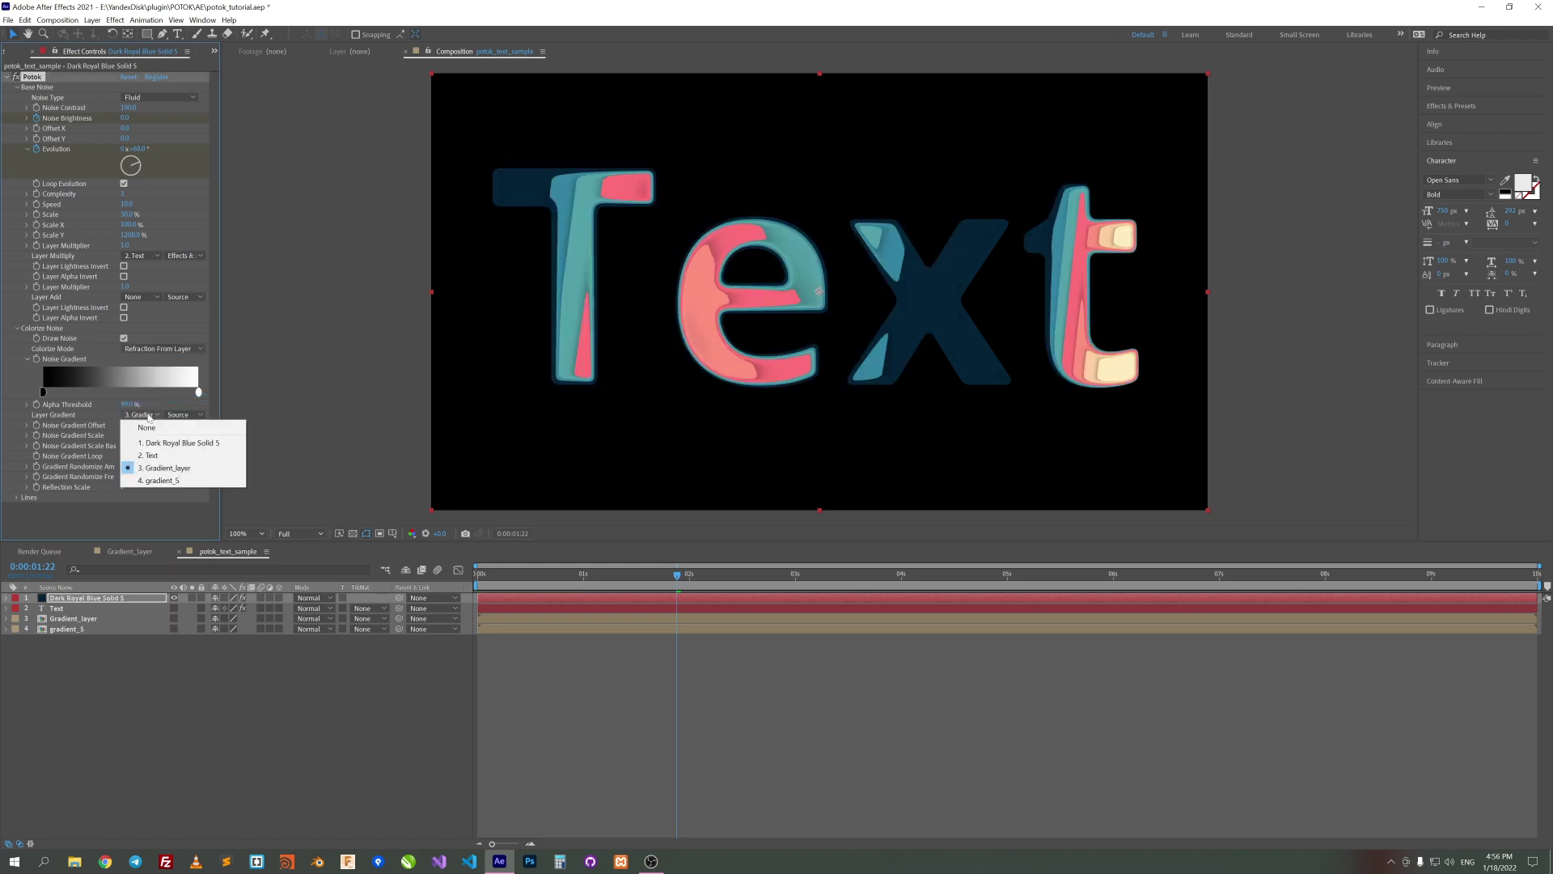
pyautogui.click(171, 485)
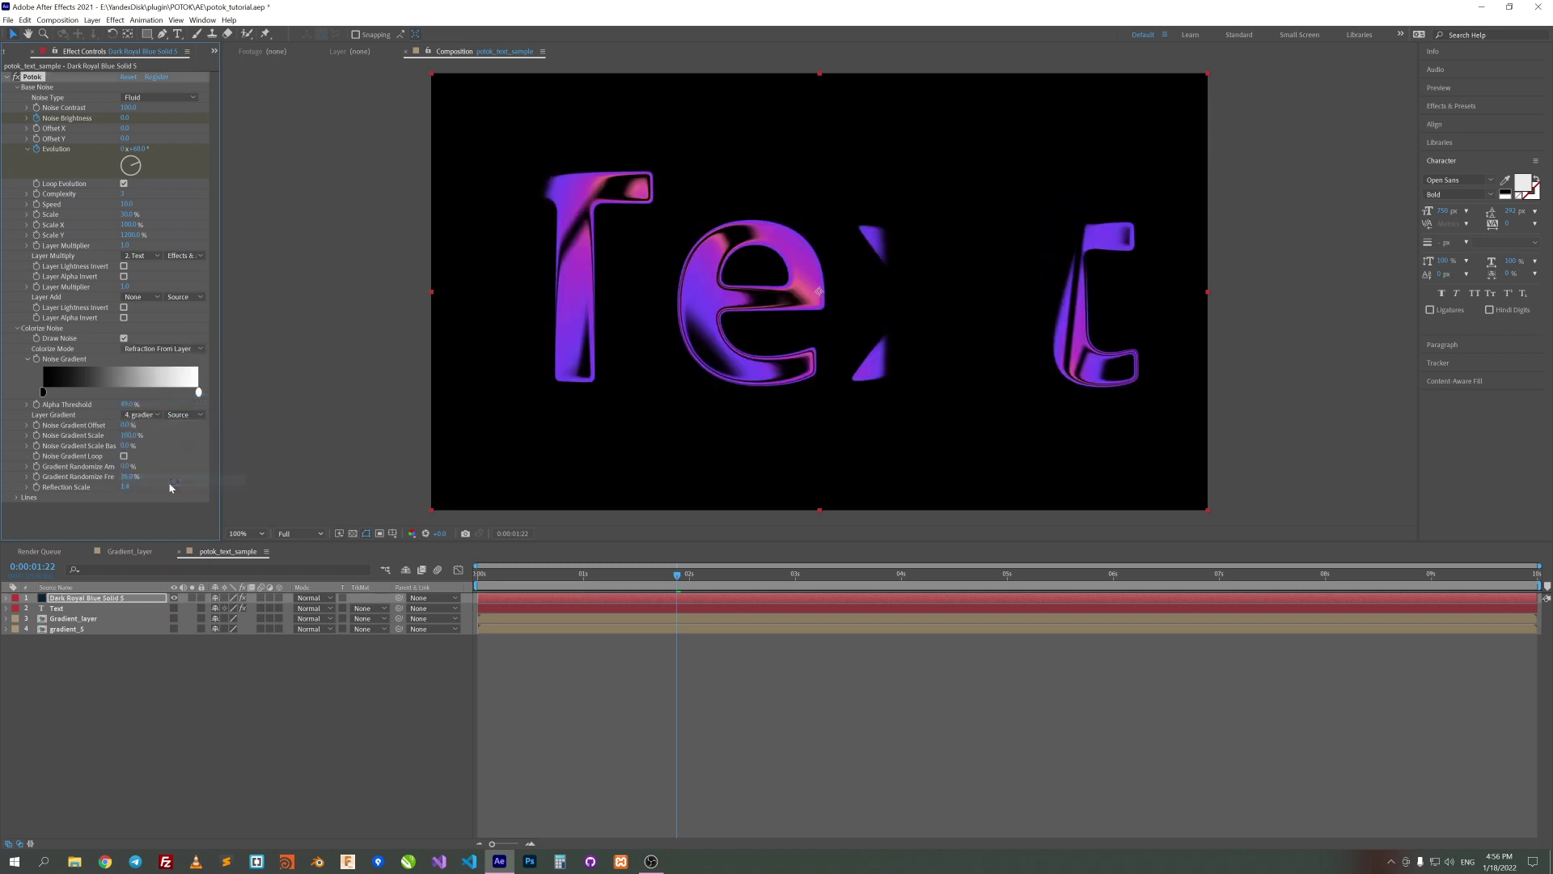
pyautogui.click(124, 455)
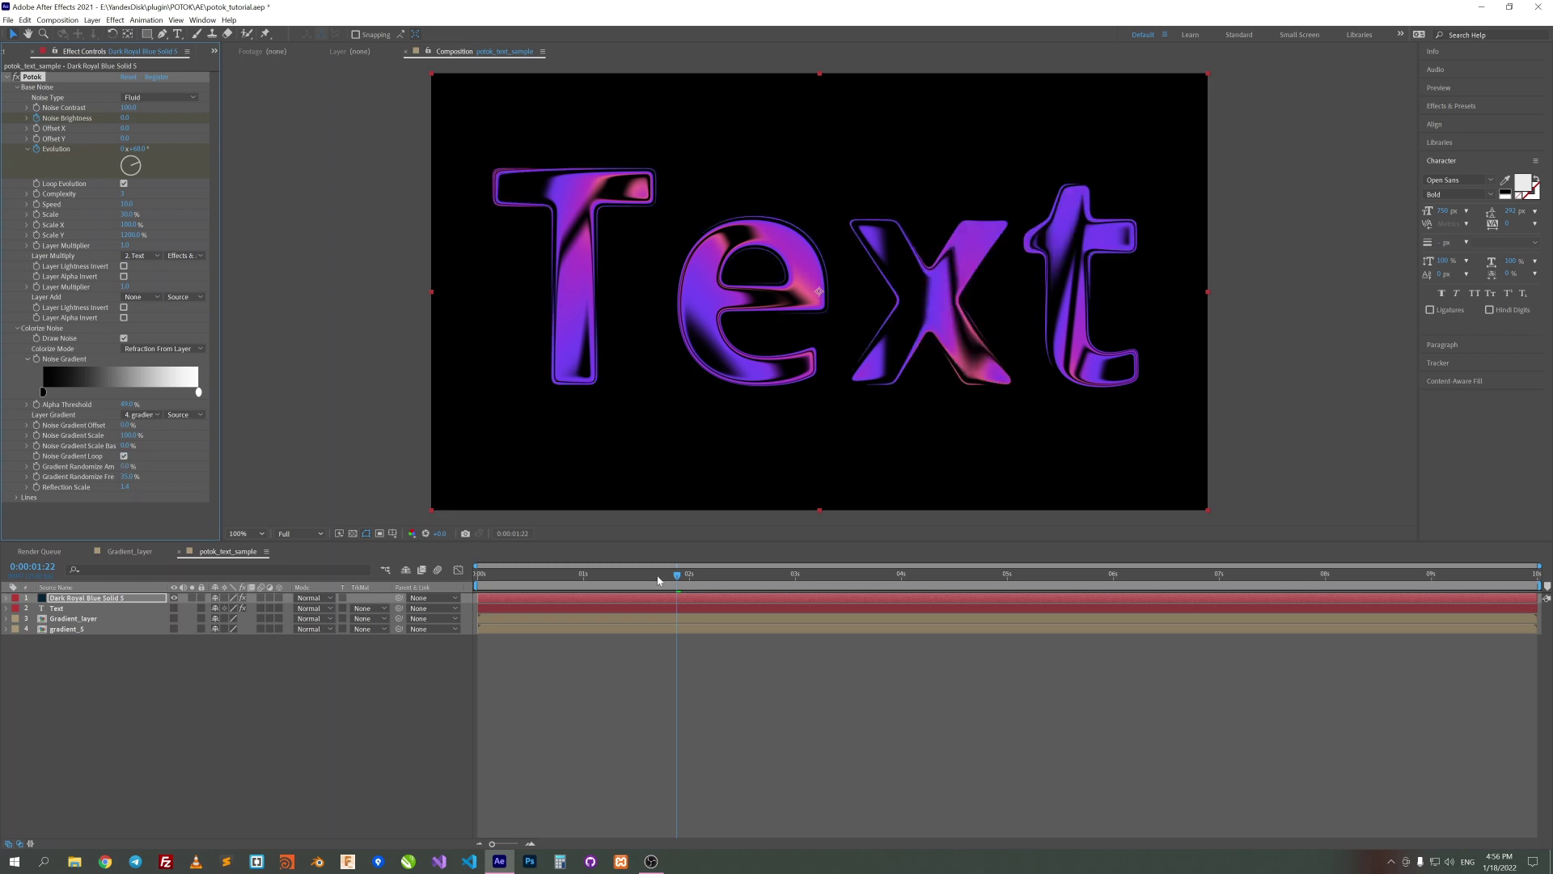